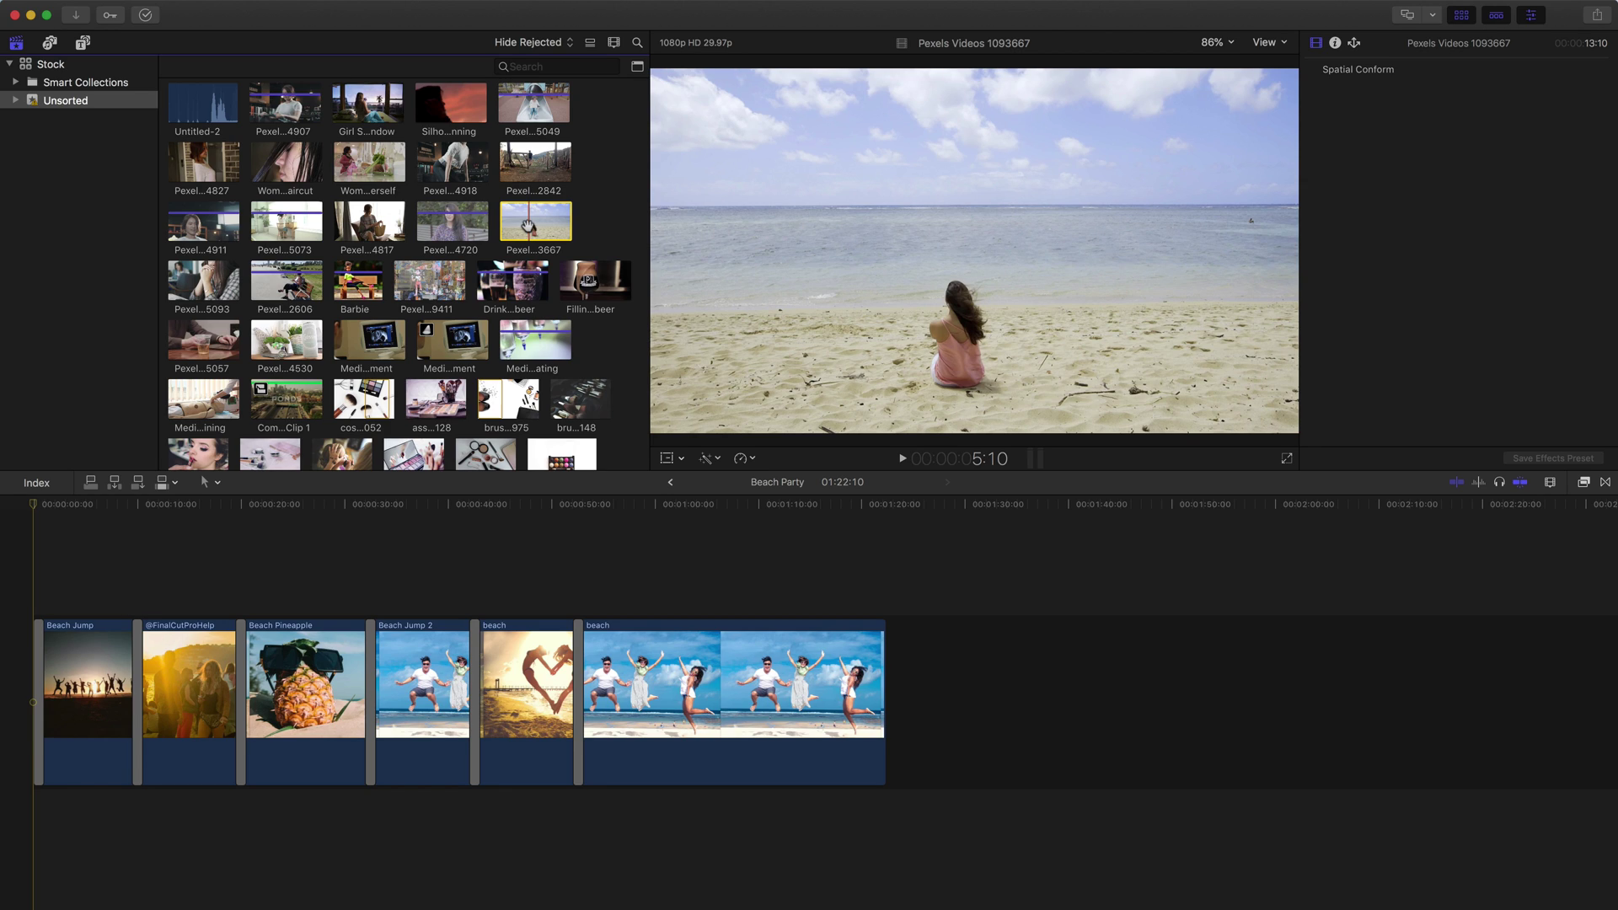
Hide the inspector and timeline, then widen the browser by shrinking the viewer.
click(1531, 17)
click(1496, 16)
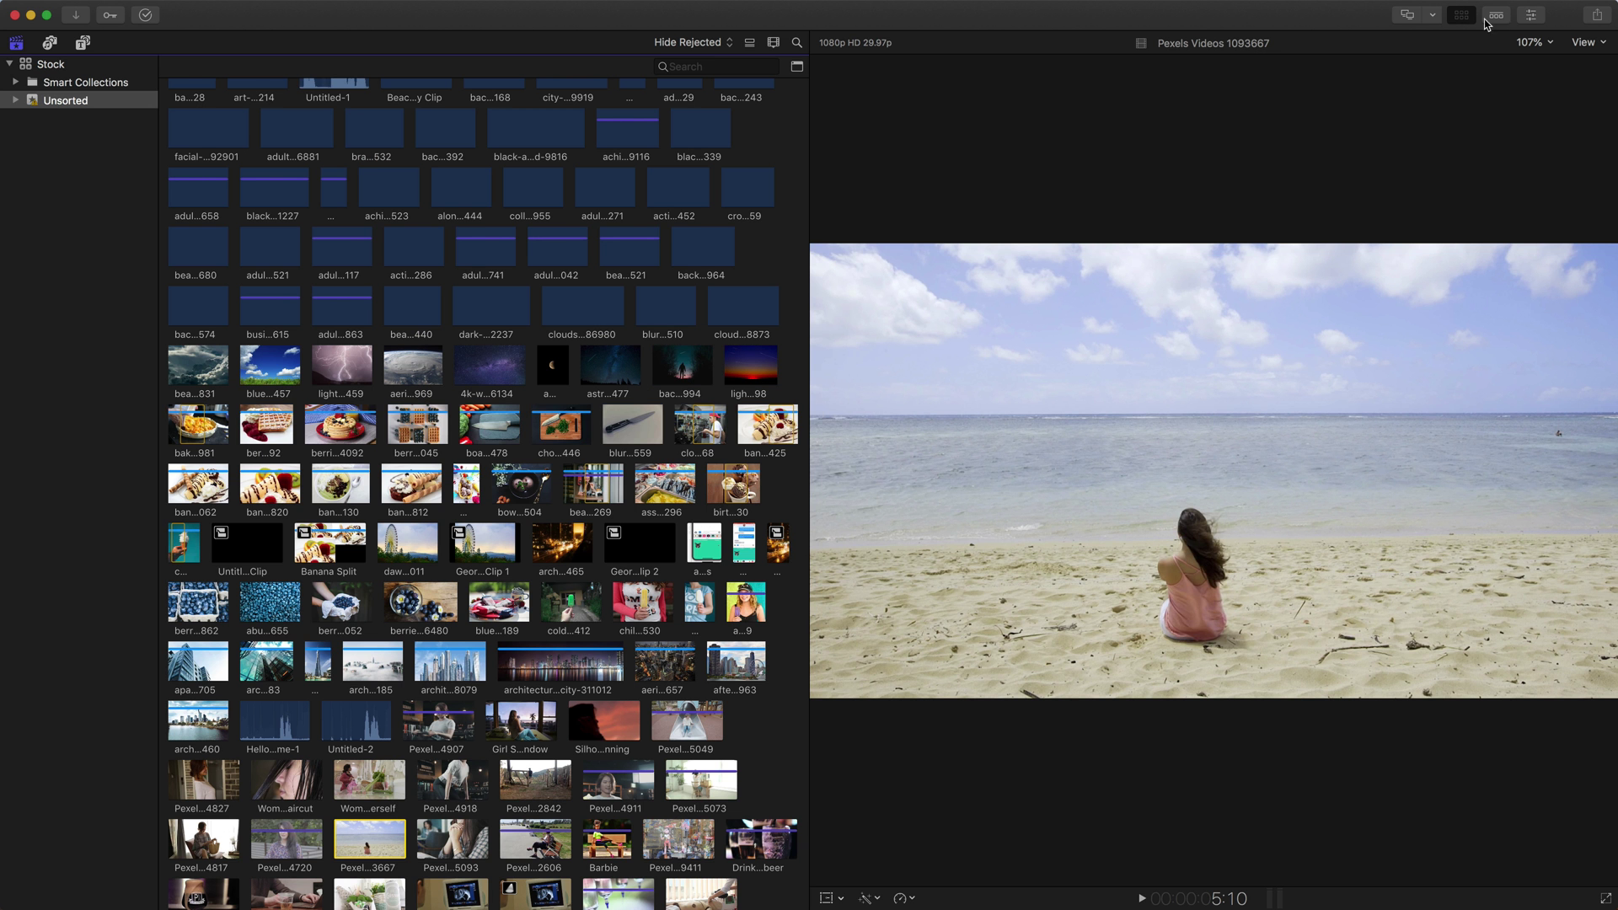
drag(809, 228, 845, 229)
drag(1062, 230, 1121, 153)
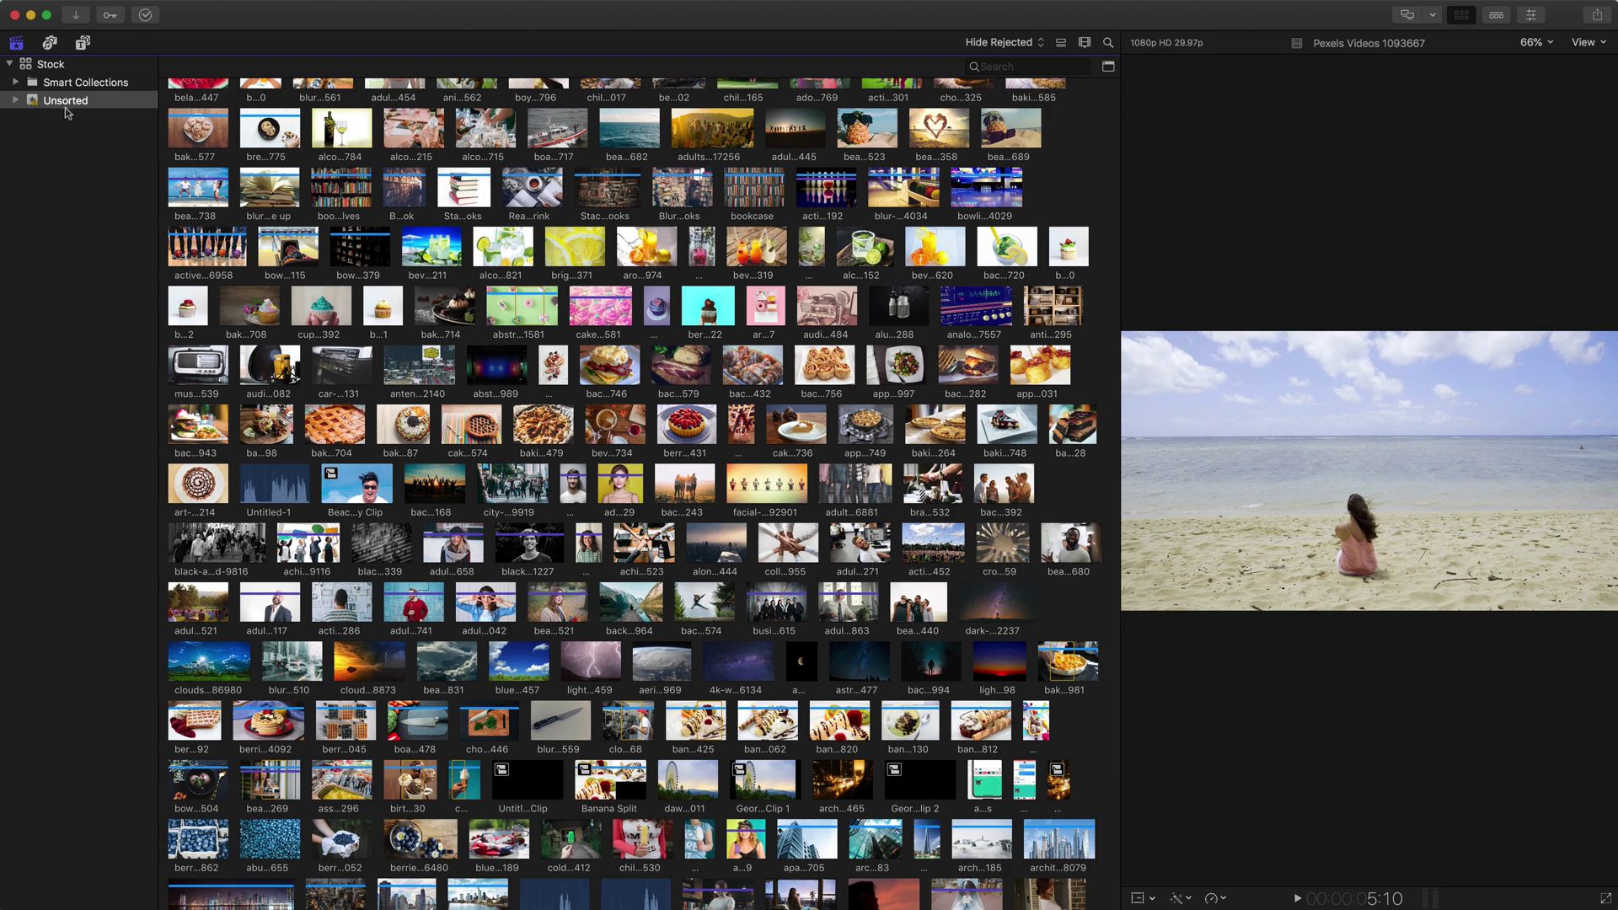
Select the Stock library, expand its Smart Collections, and expand then collapse the Unsorted event.
click(26, 67)
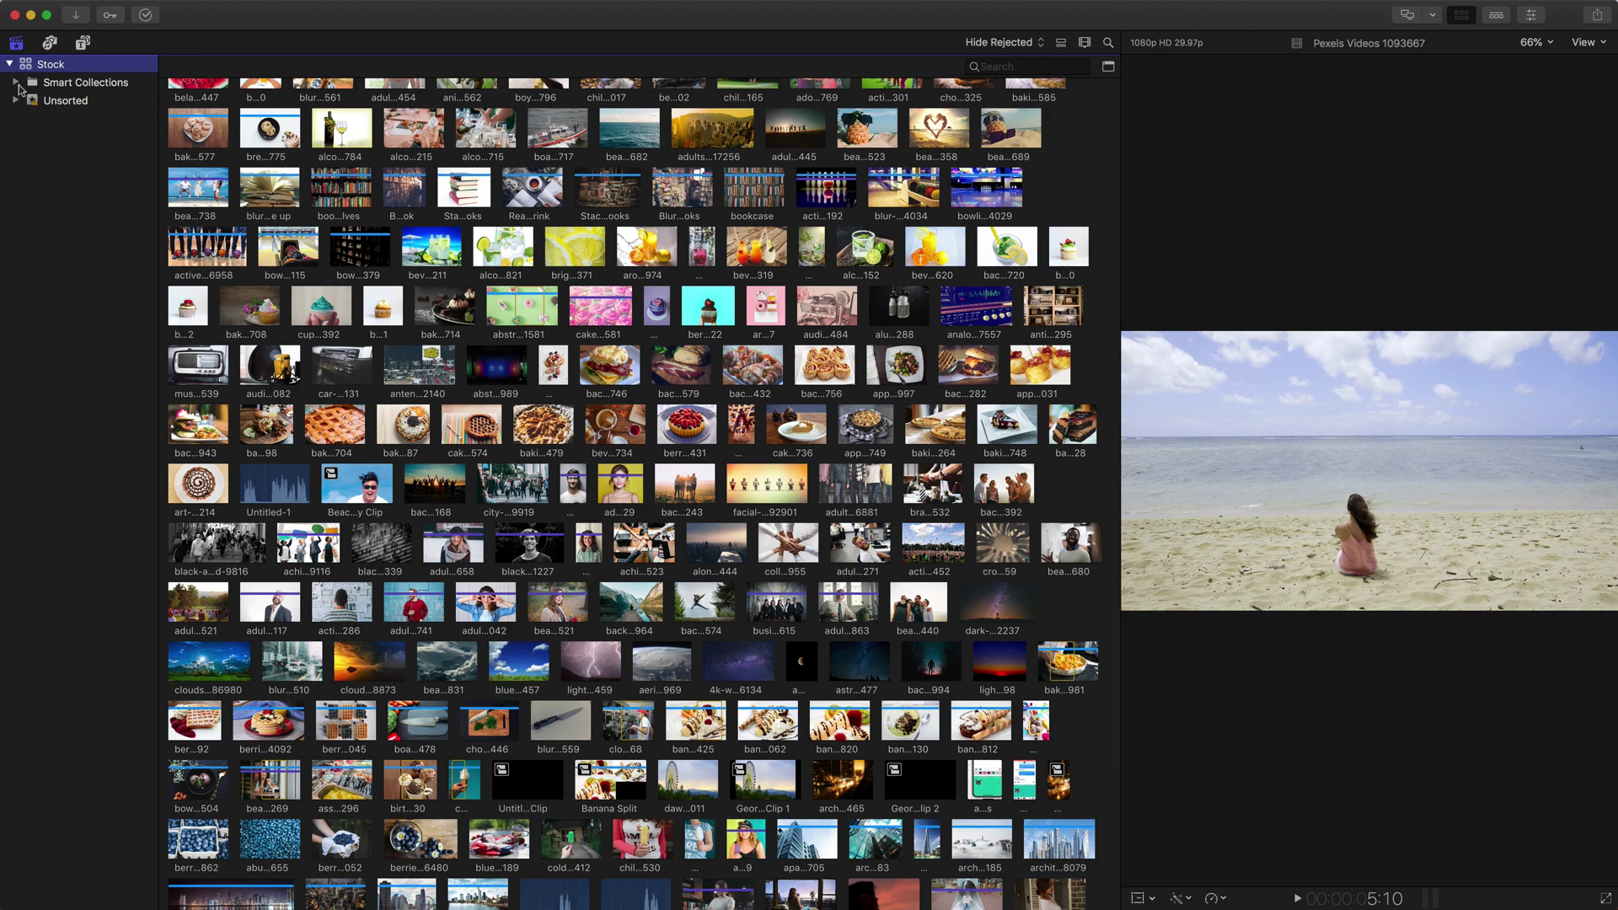
click(16, 82)
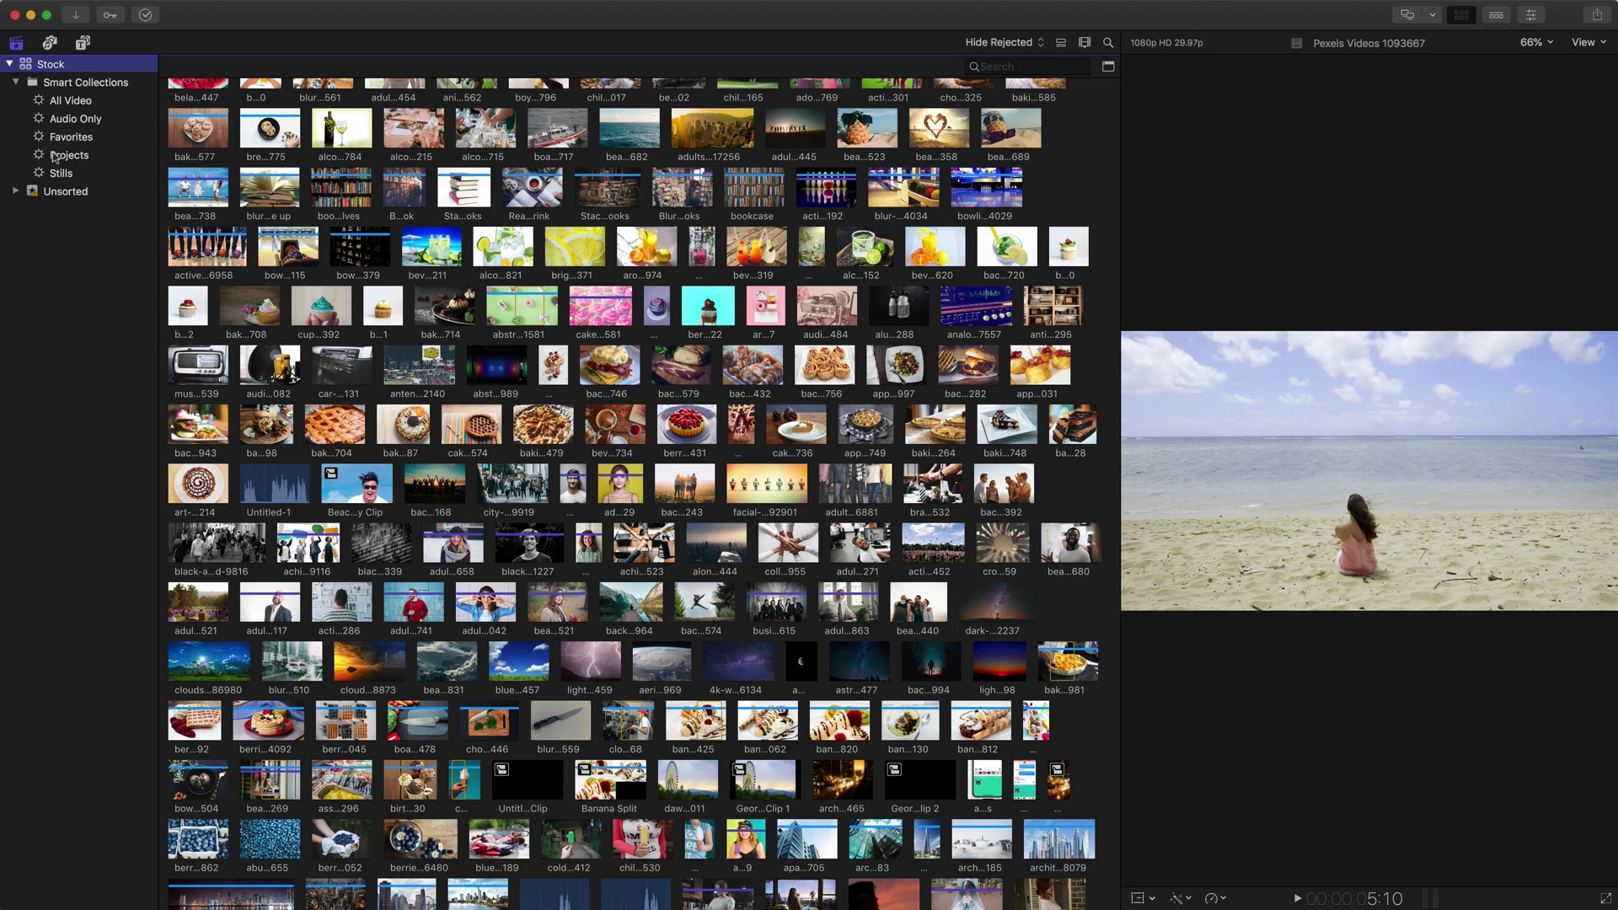
click(30, 193)
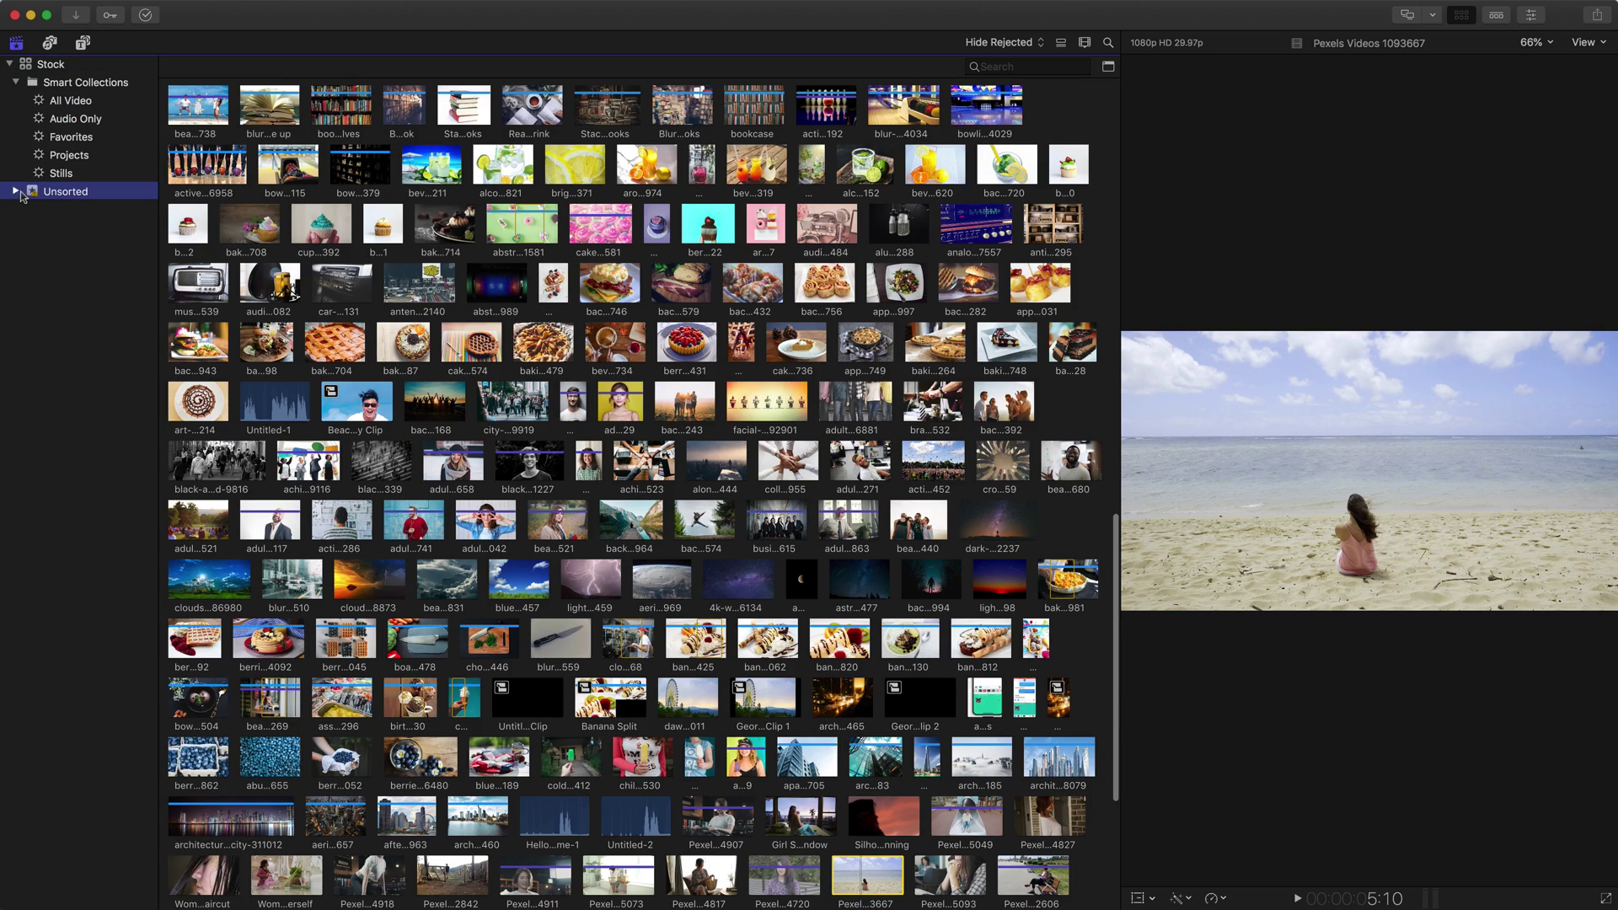
click(16, 191)
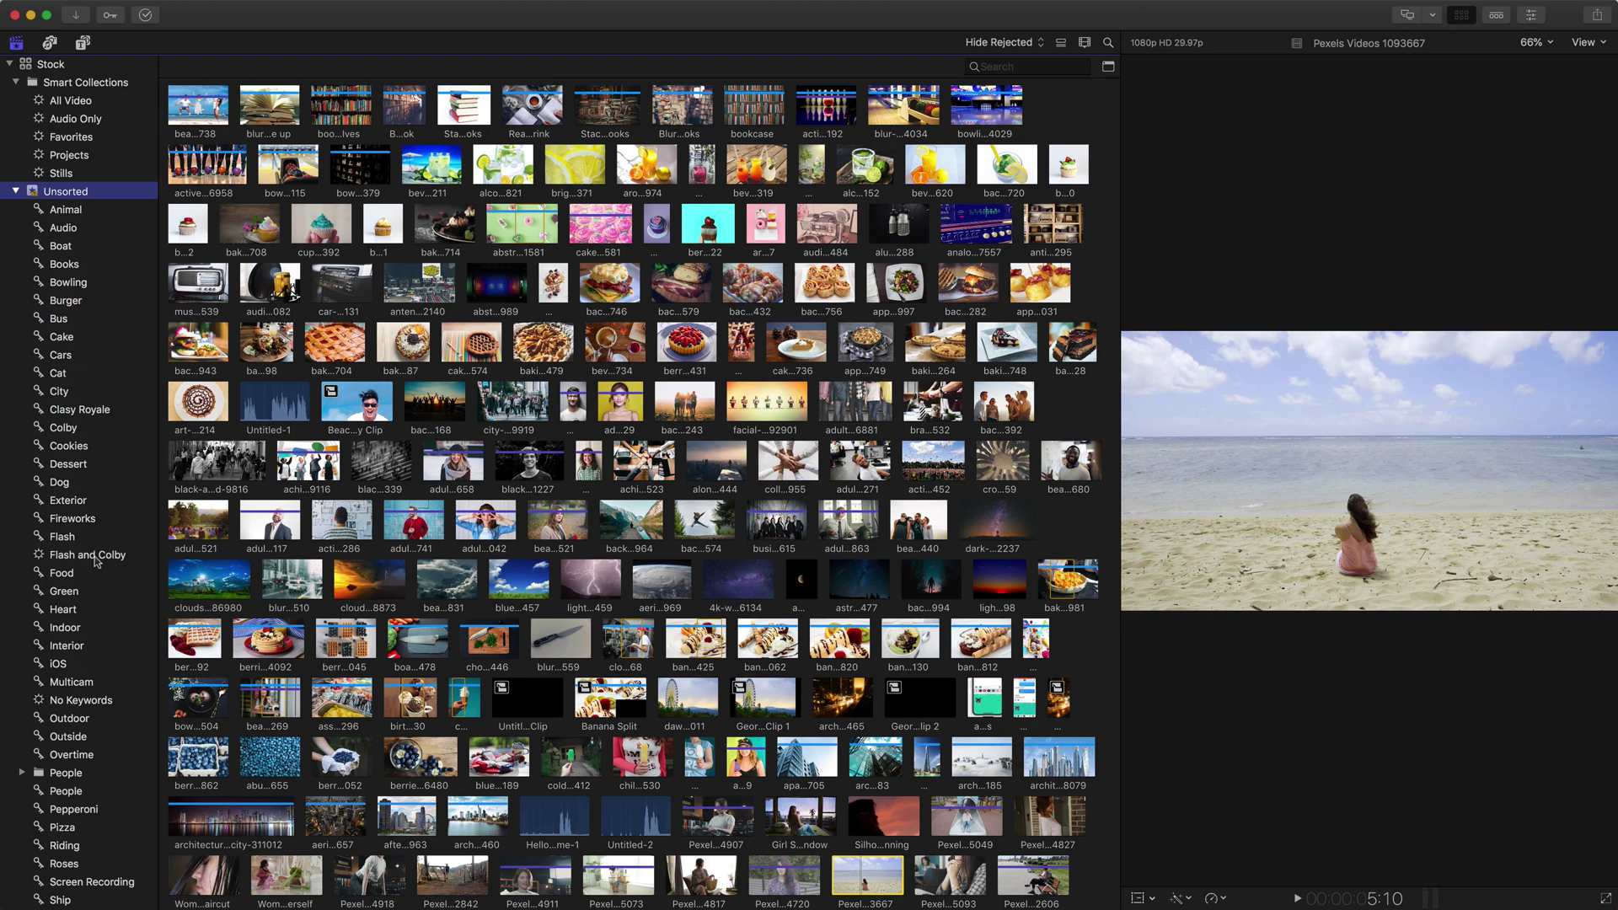
click(16, 192)
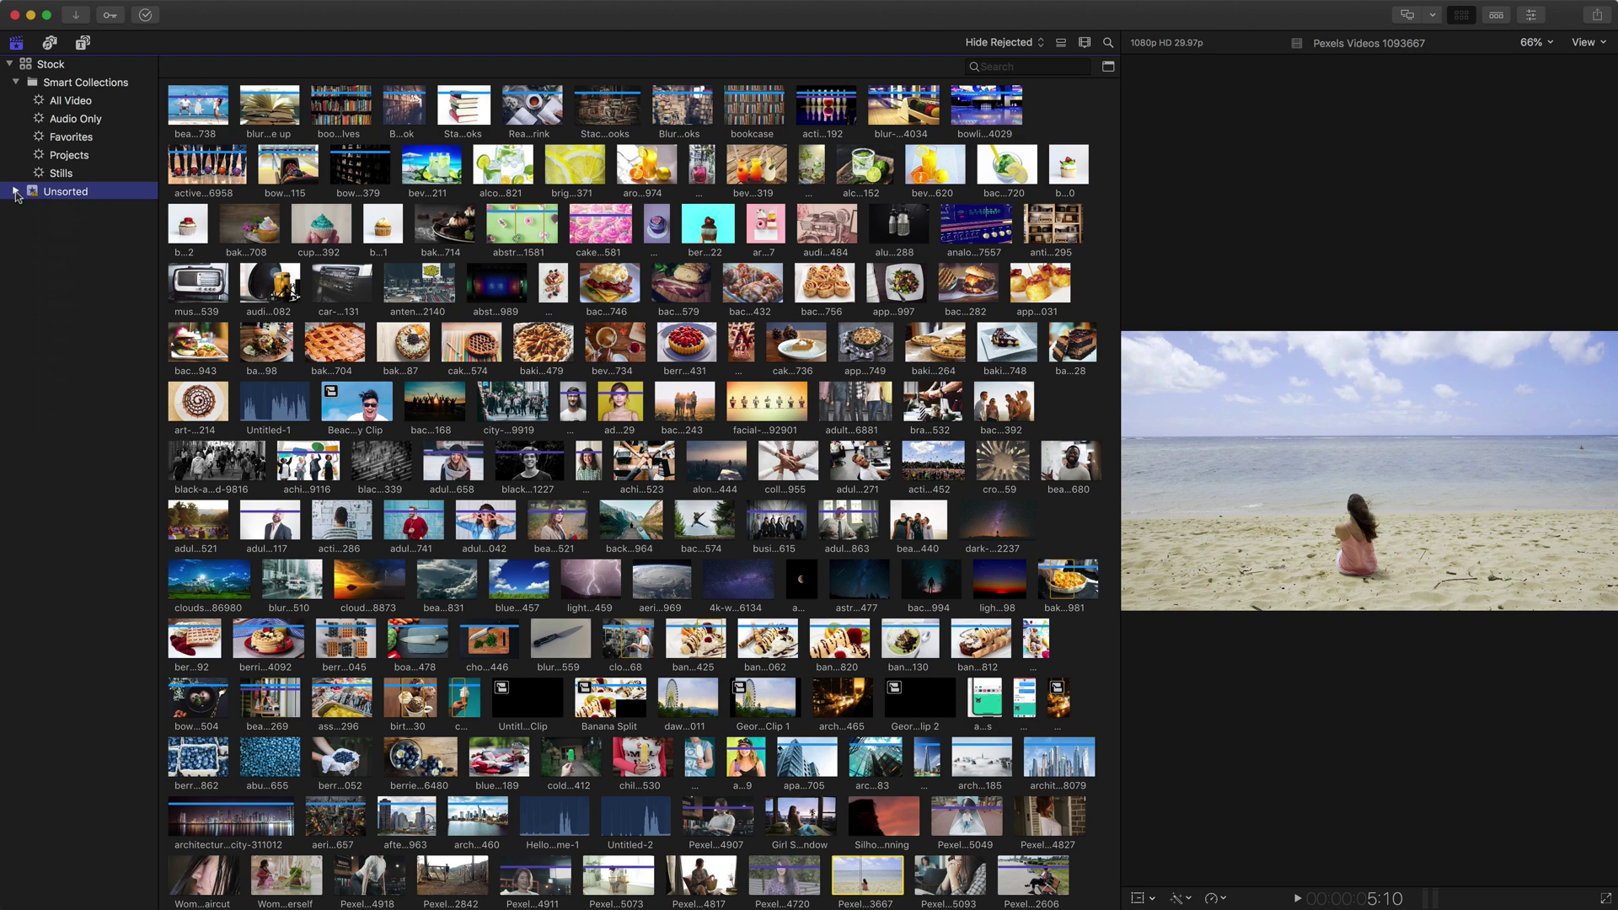
Open All Video's rules (Any: Media is Video Only or Video With Audio) and move them left.
click(85, 104)
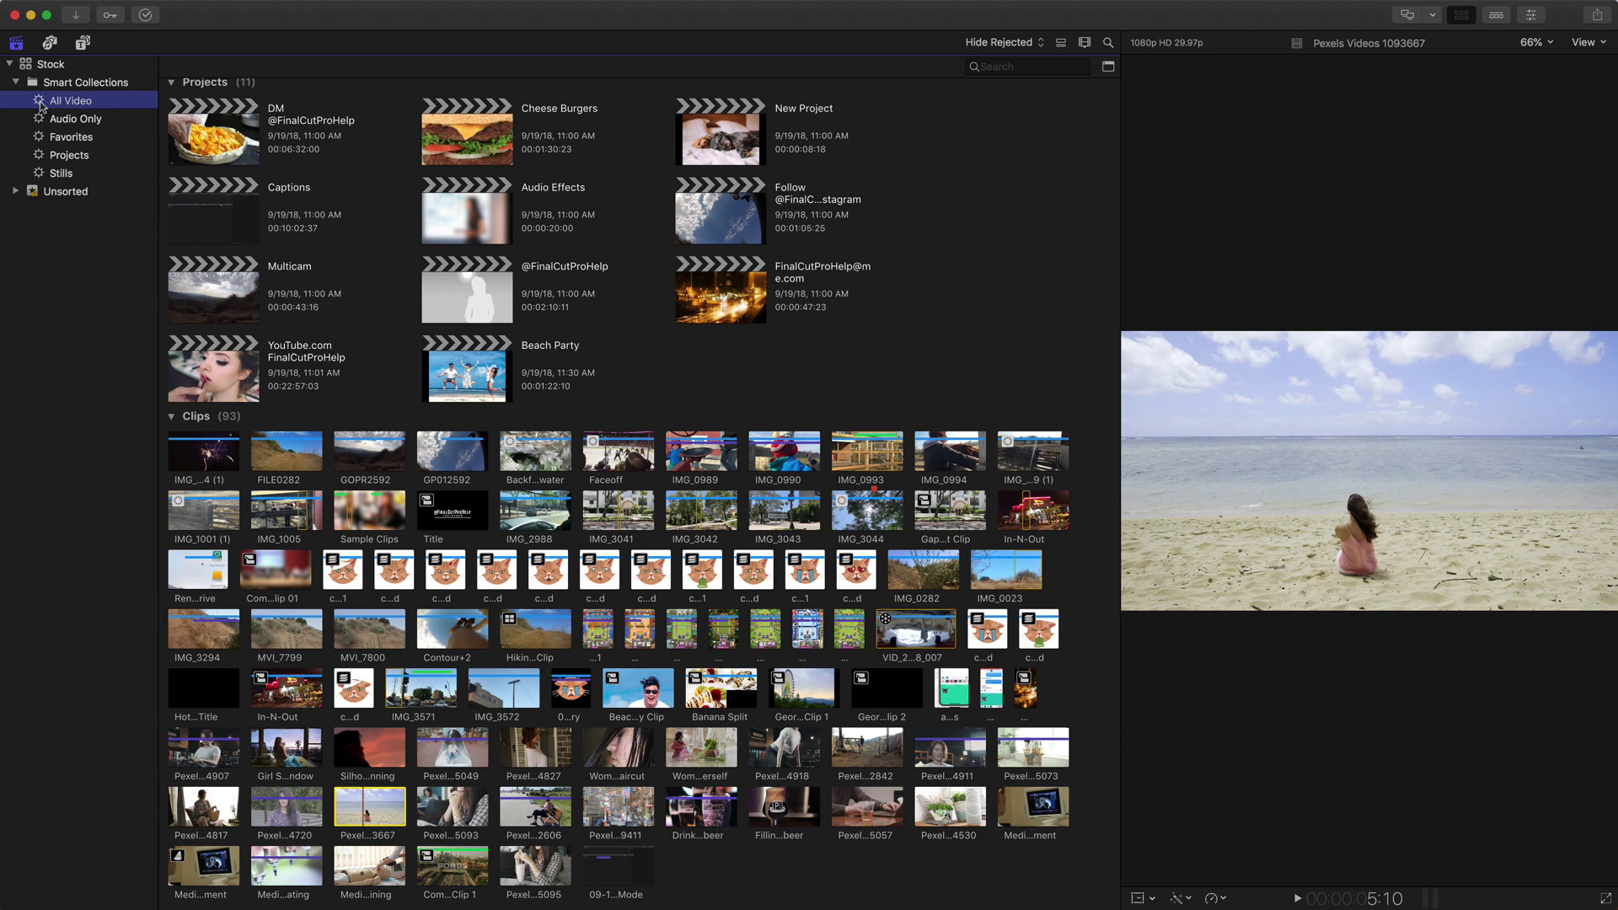
double_click(43, 105)
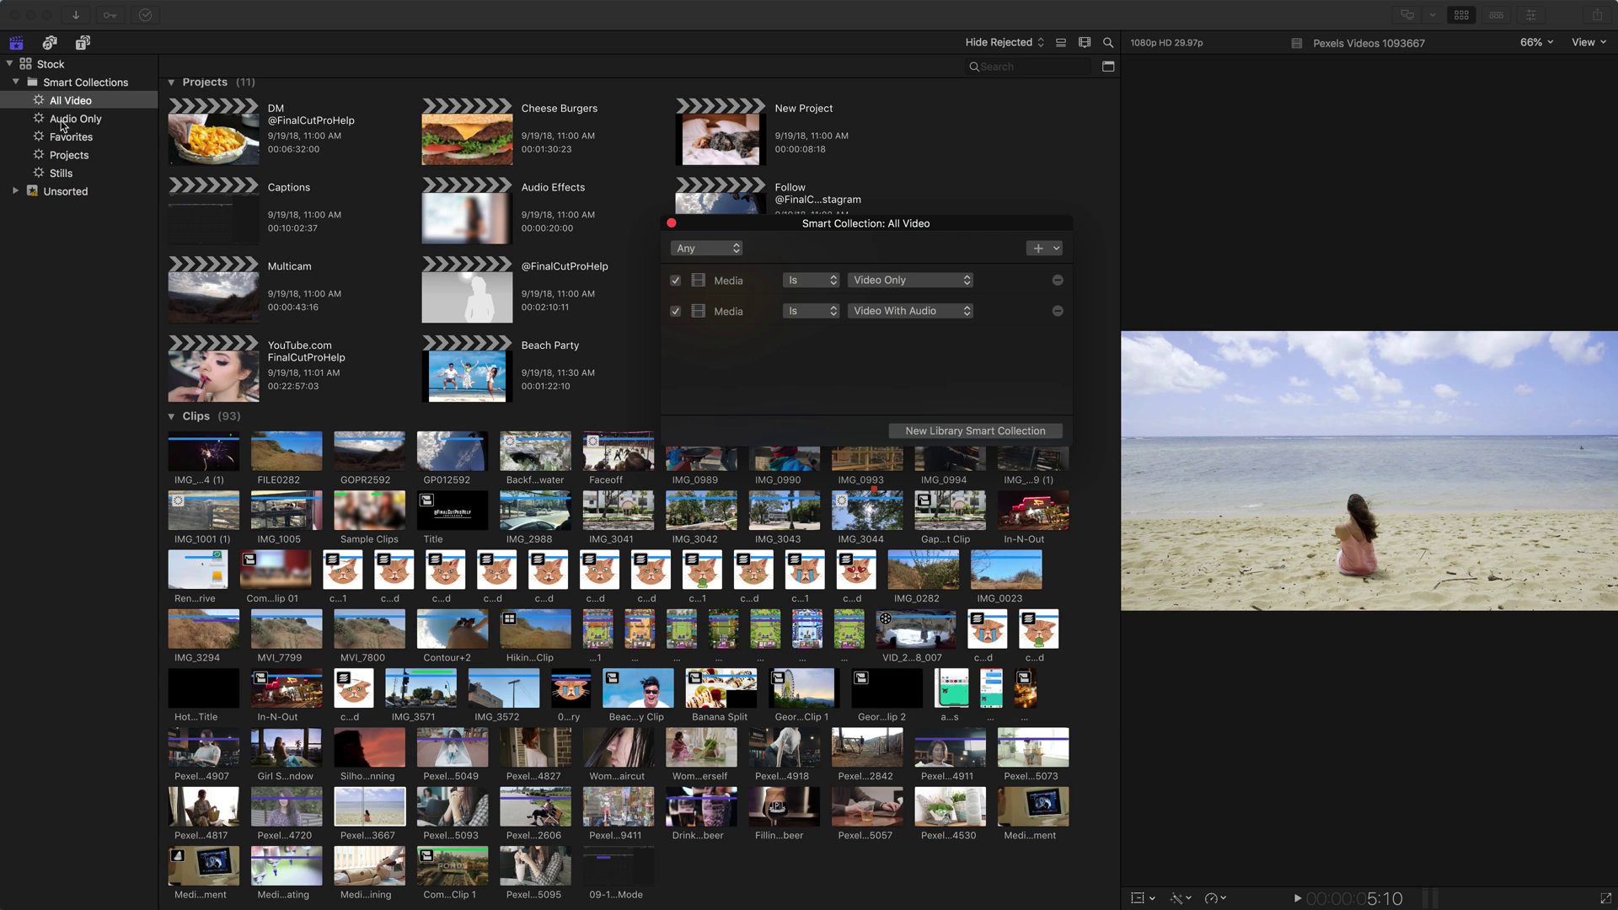
drag(955, 226, 1475, 366)
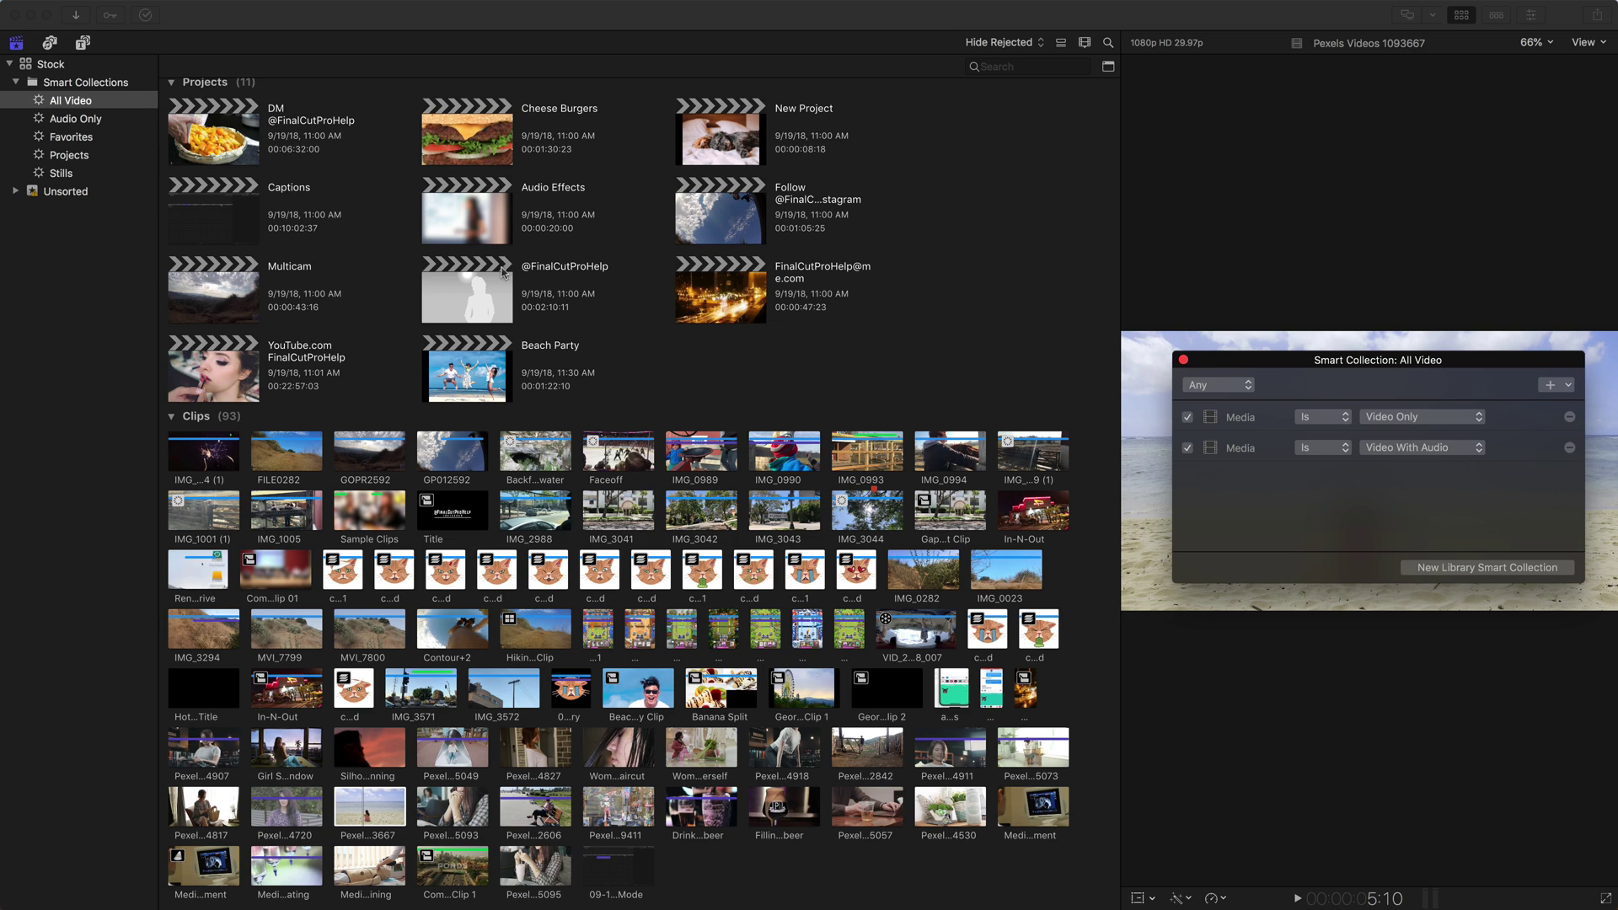
Switch to the Audio Only smart collection, with its Media is Audio Only rule and 26 clips.
click(80, 122)
click(79, 121)
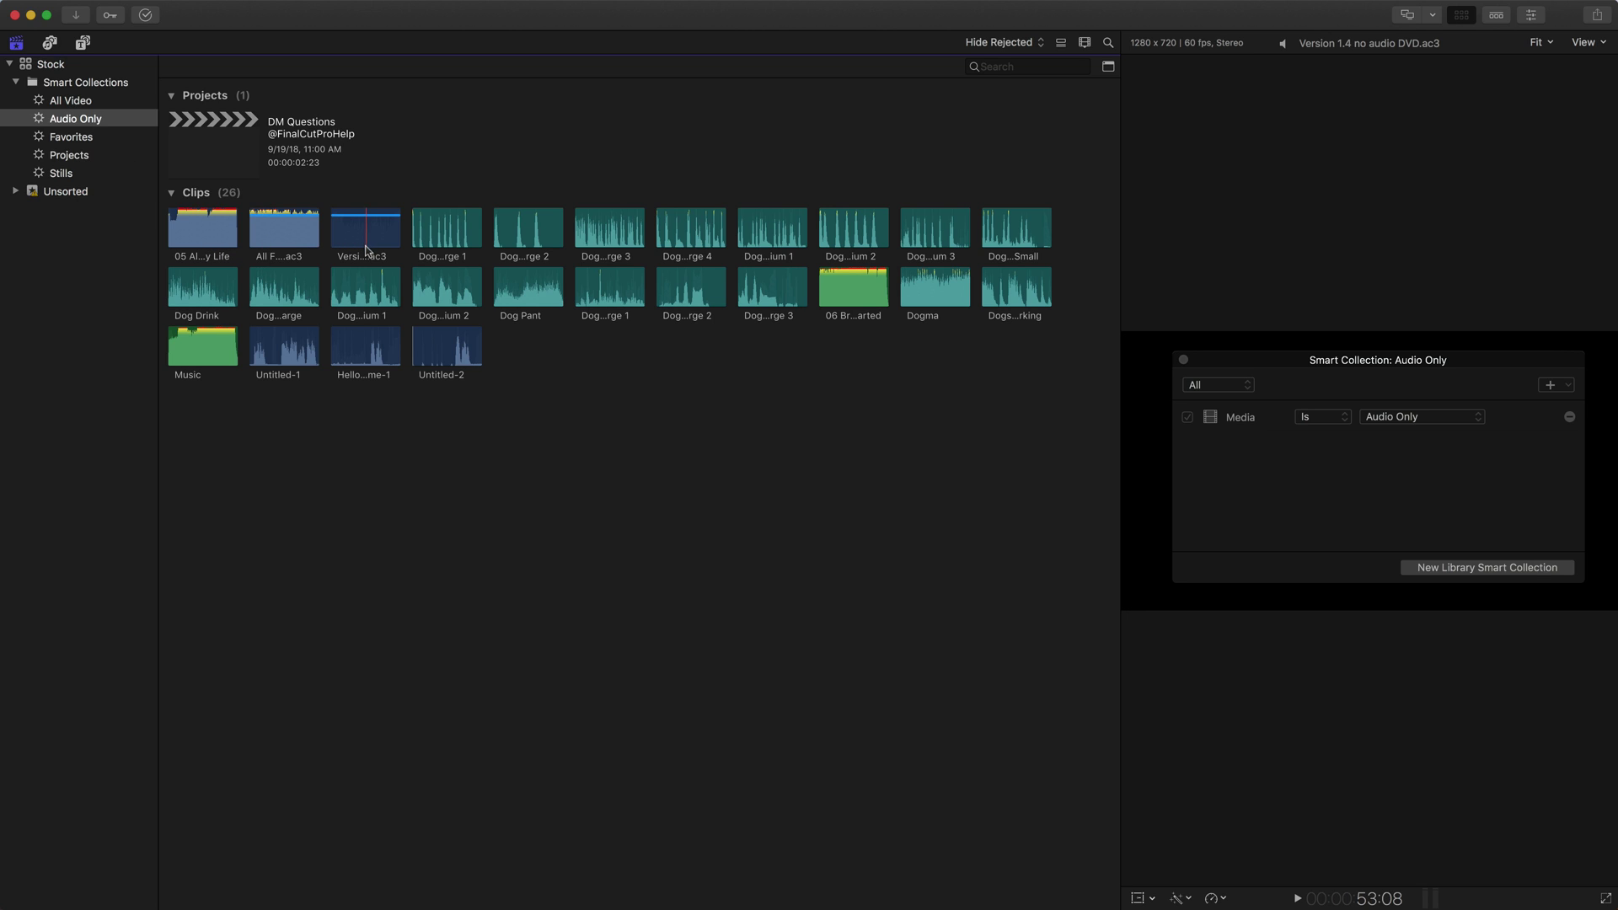
View Projects, close the rules window, and return to the expanded Unsorted event's full clip grid.
click(76, 155)
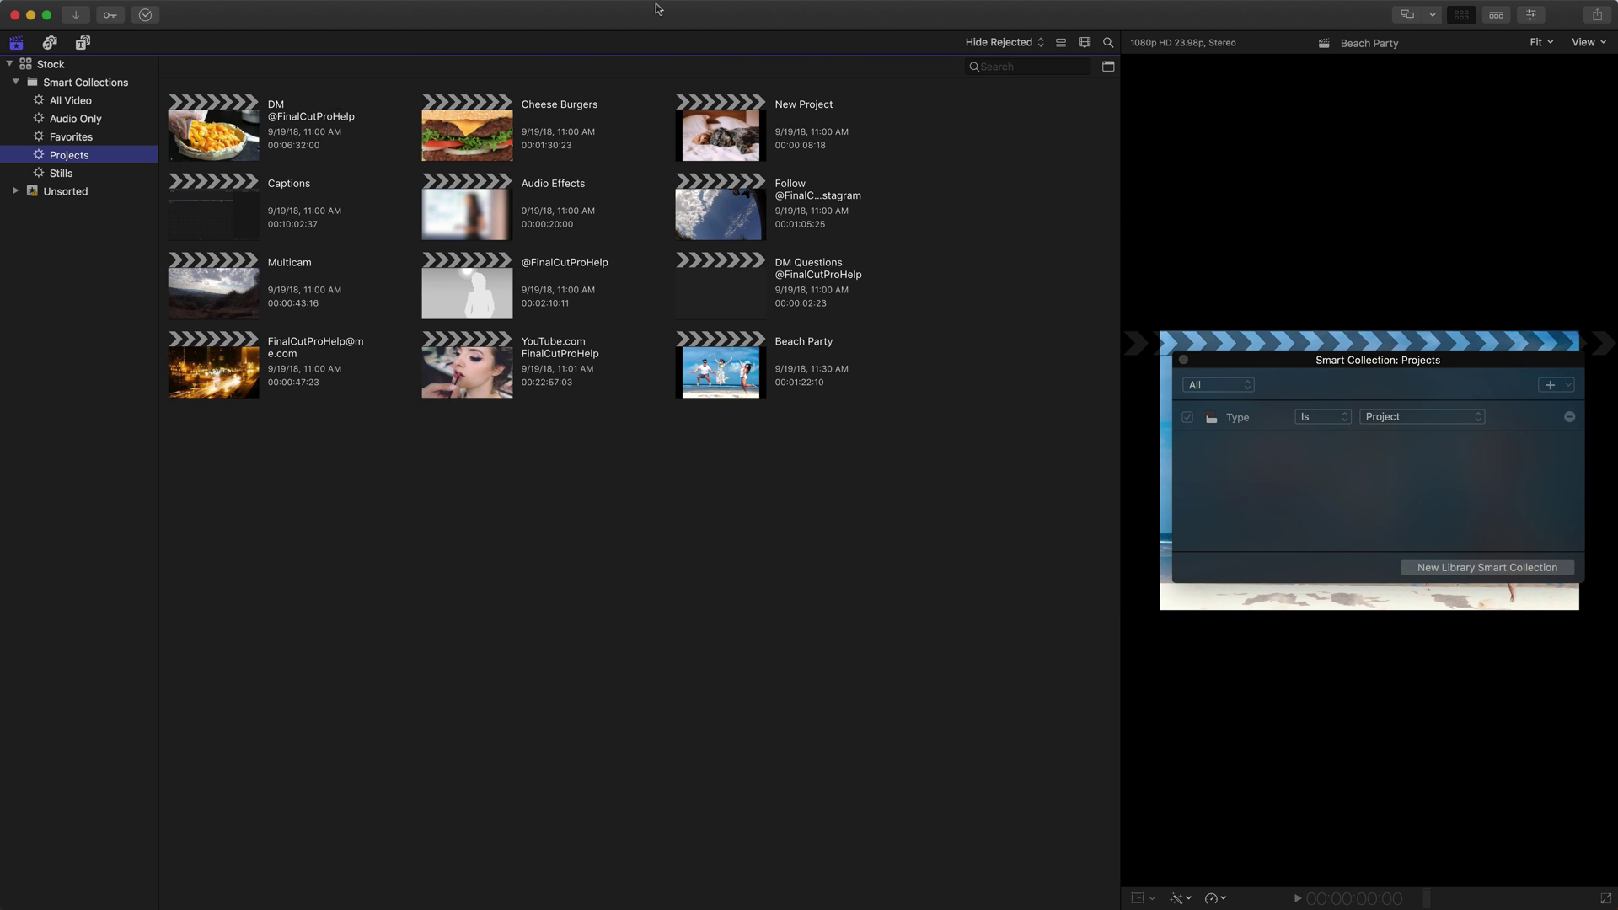
click(1003, 66)
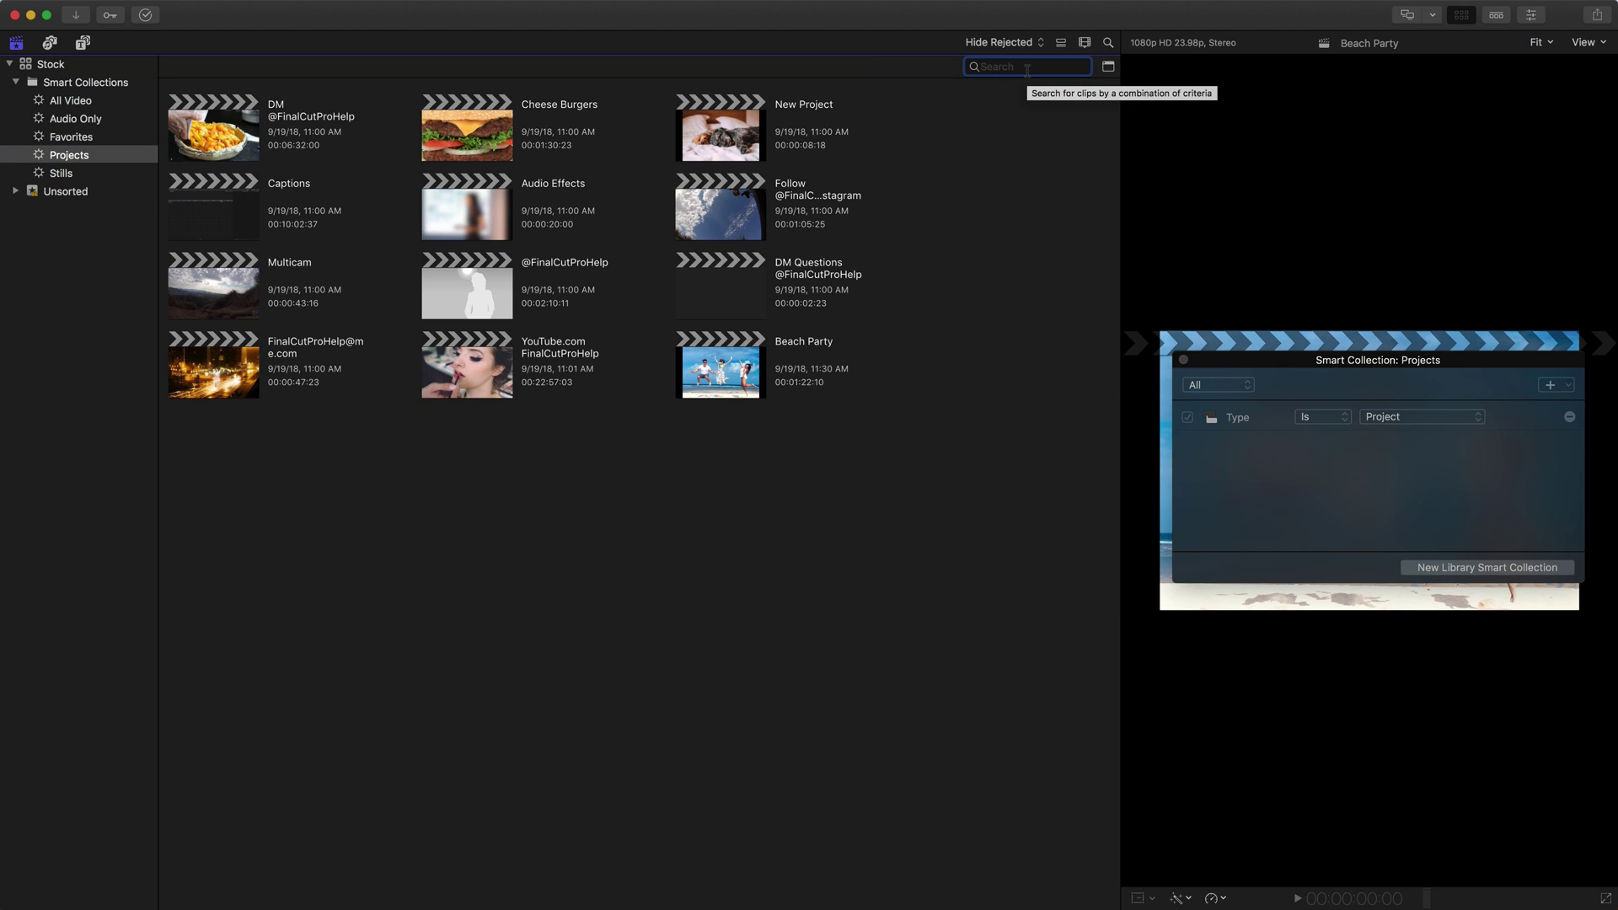
click(1184, 361)
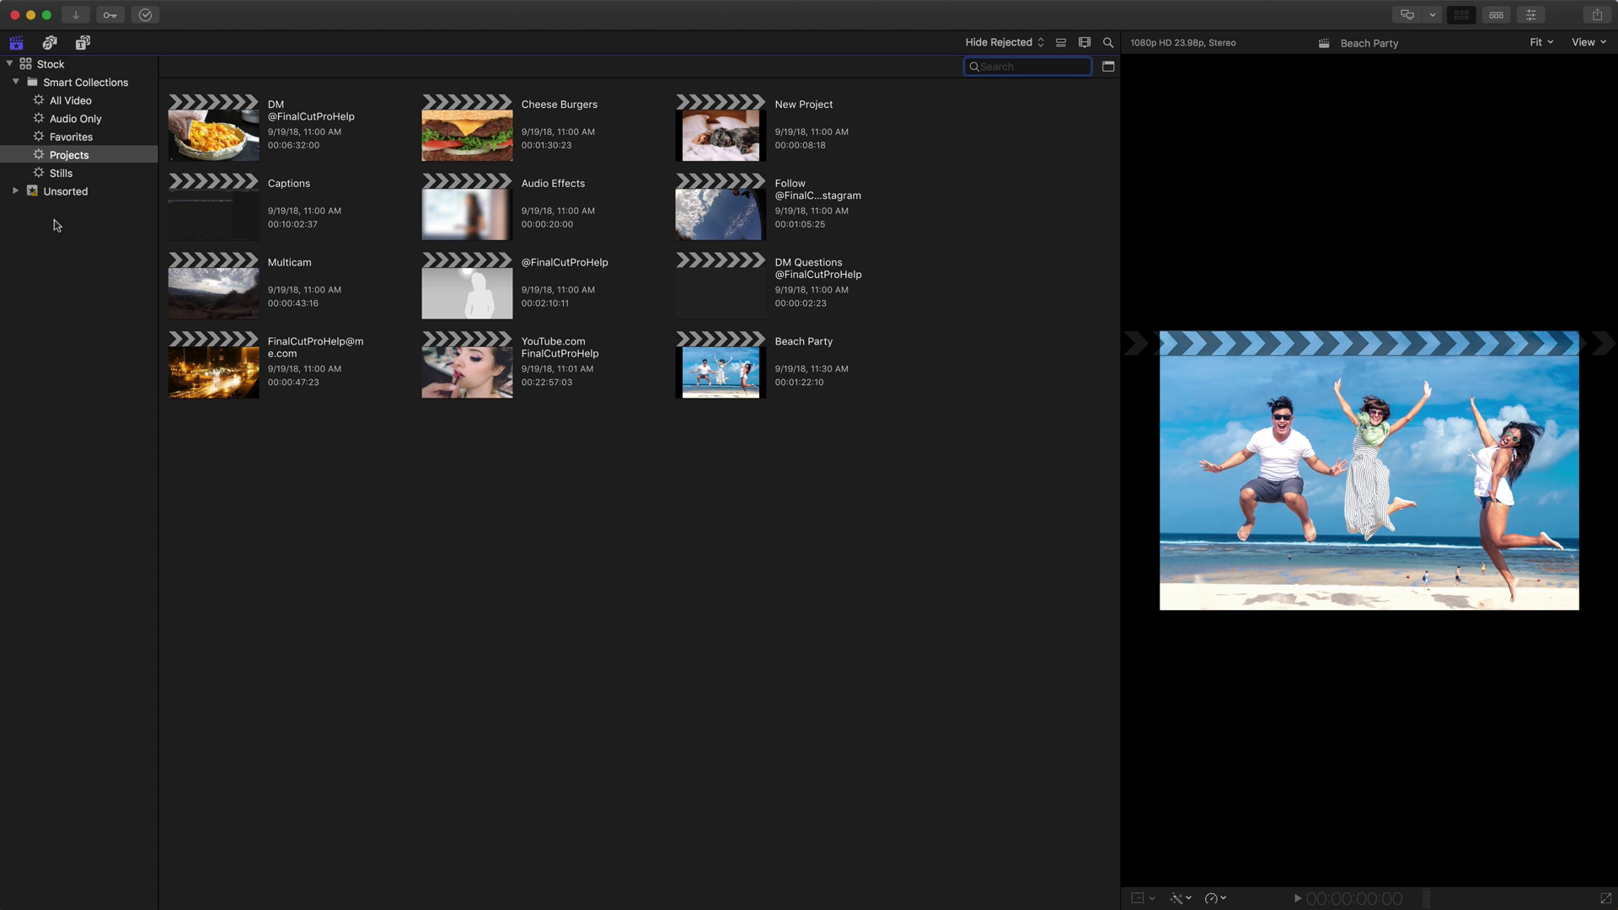
click(15, 192)
click(68, 192)
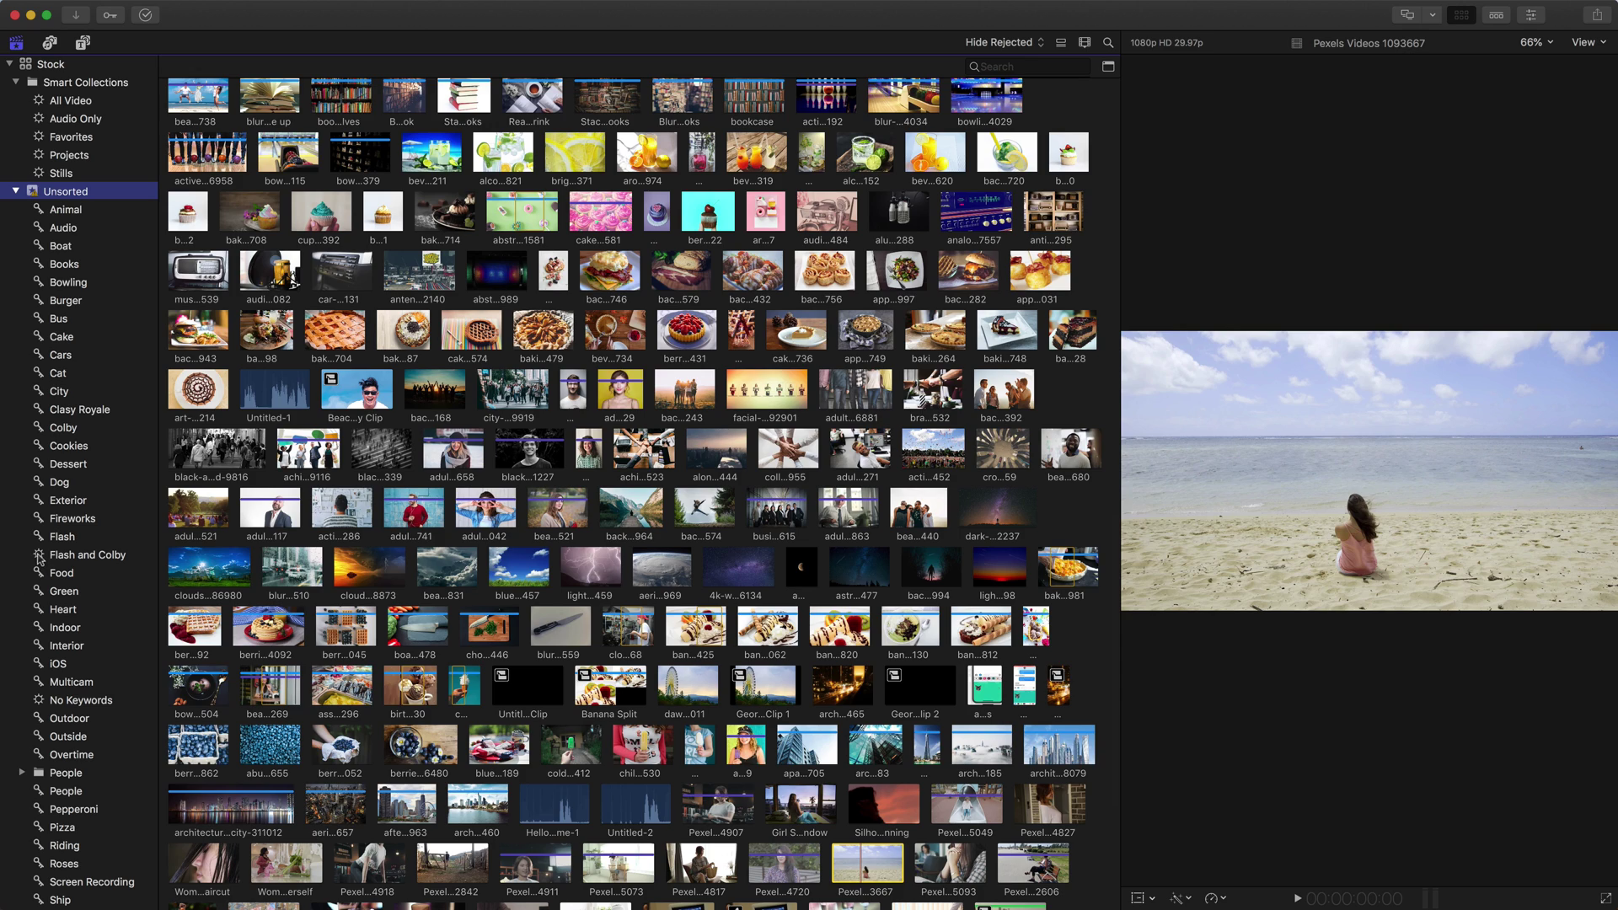
Open the Flash and Colby keyword collection and select a couple of its cartoon cat clips.
click(39, 559)
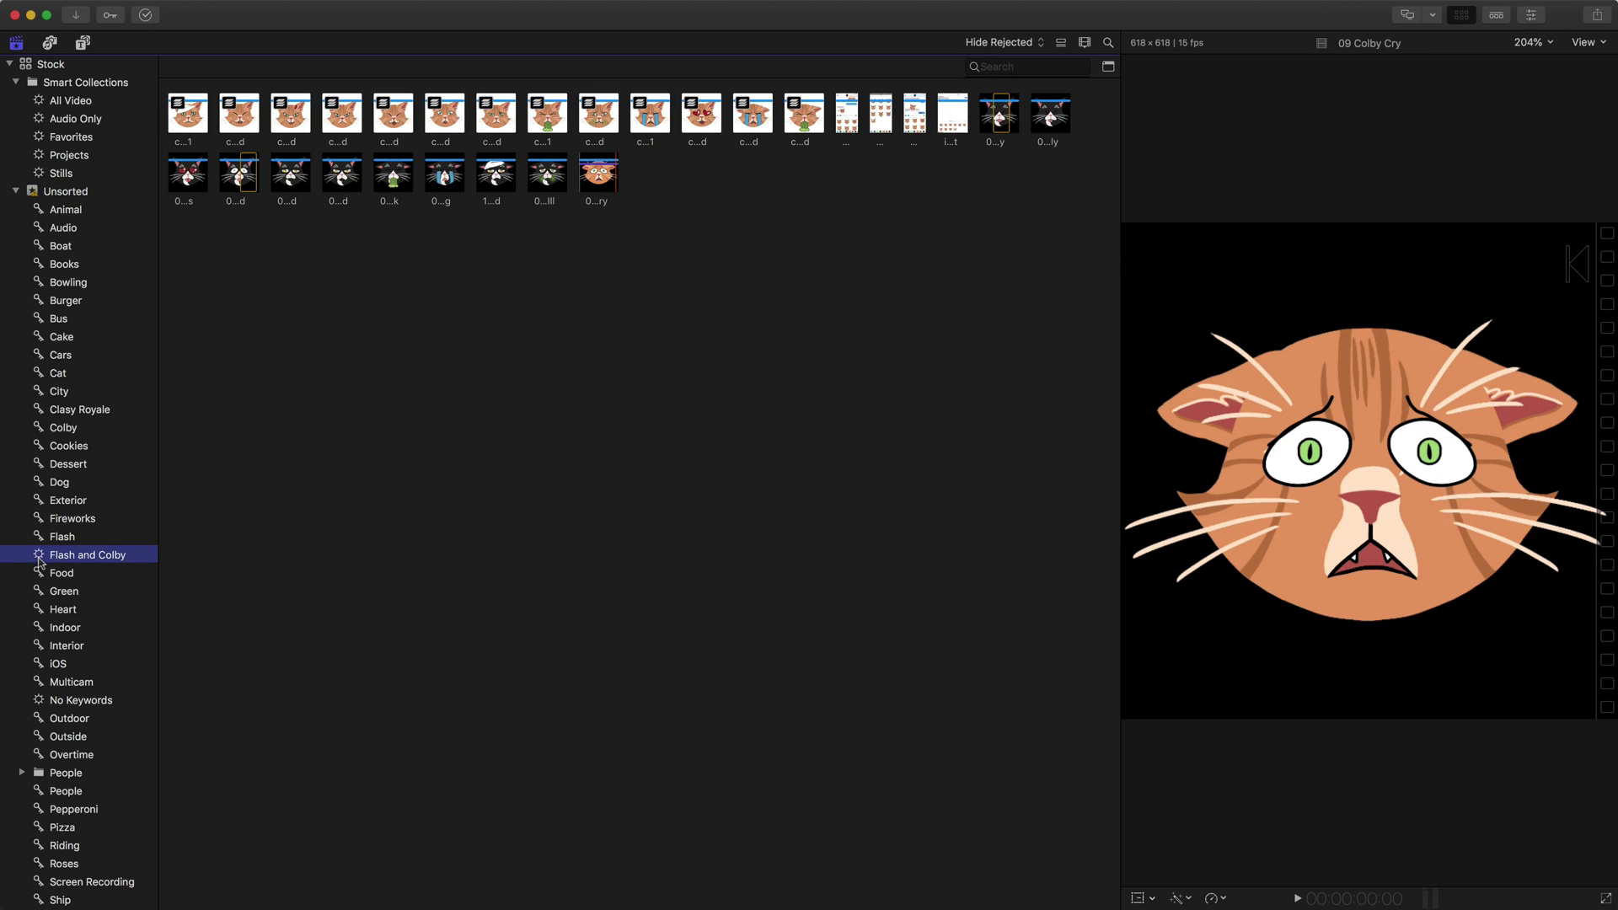
click(212, 181)
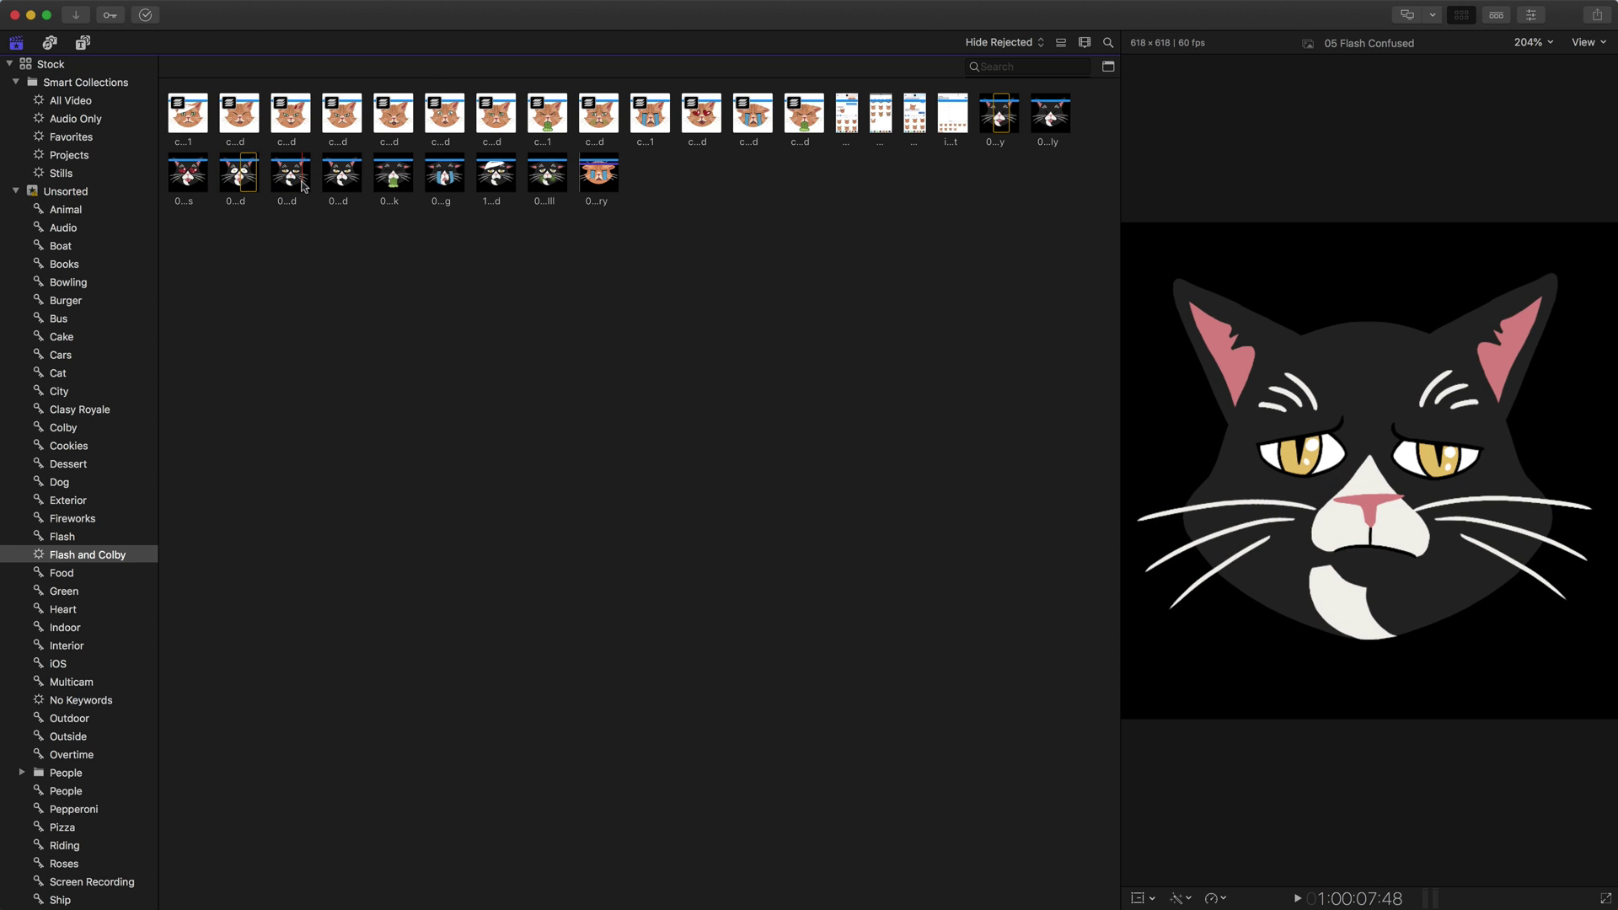
click(291, 177)
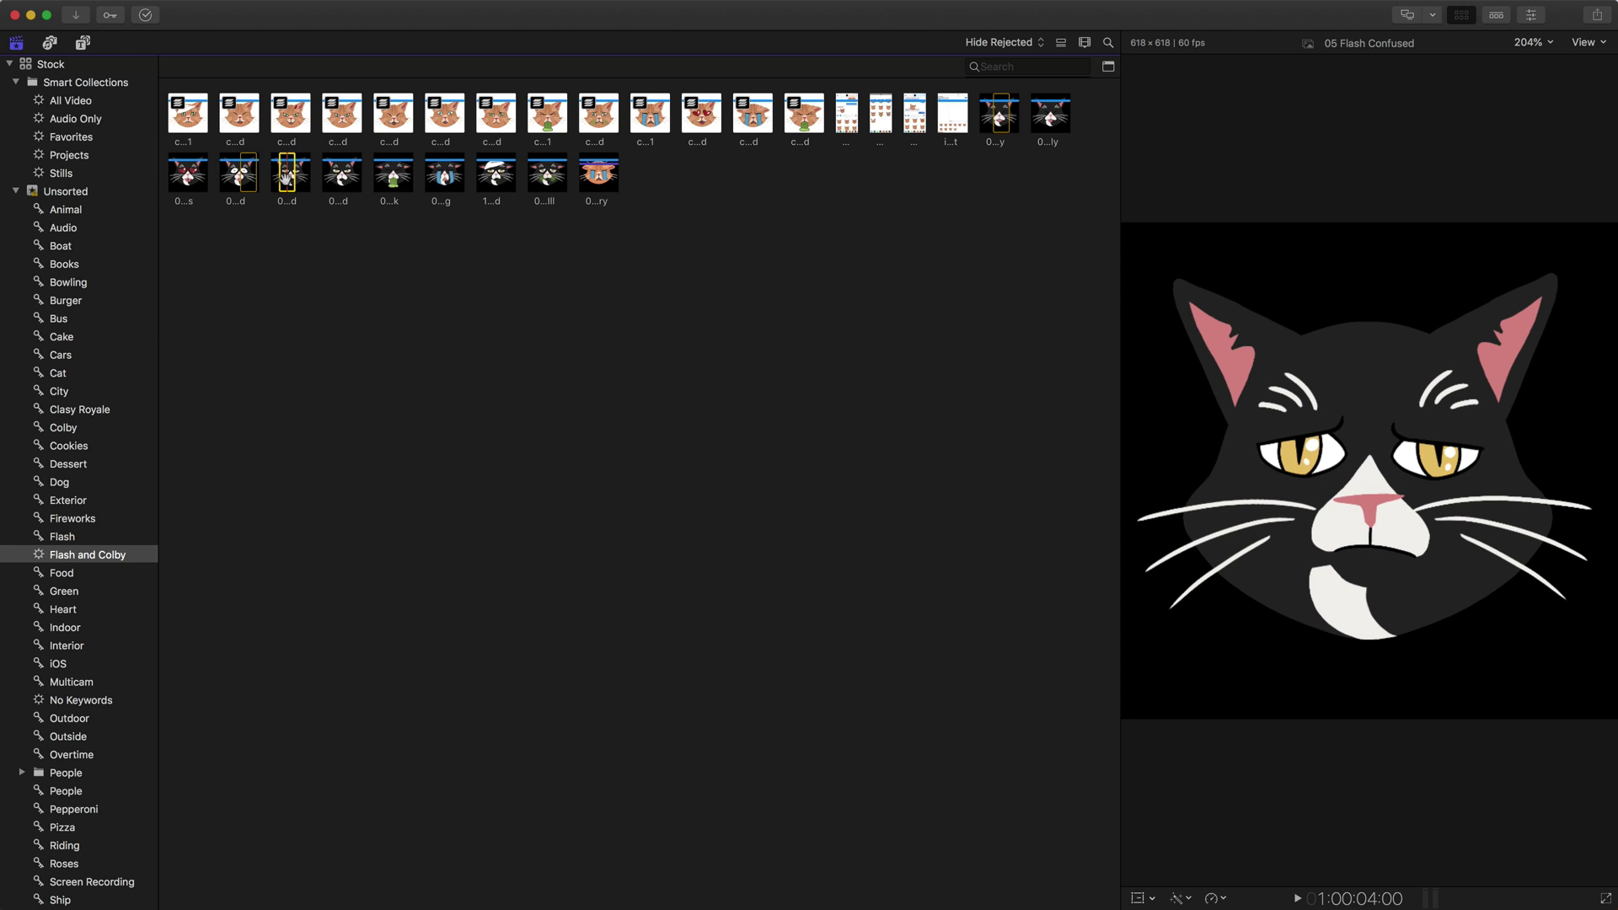
click(342, 118)
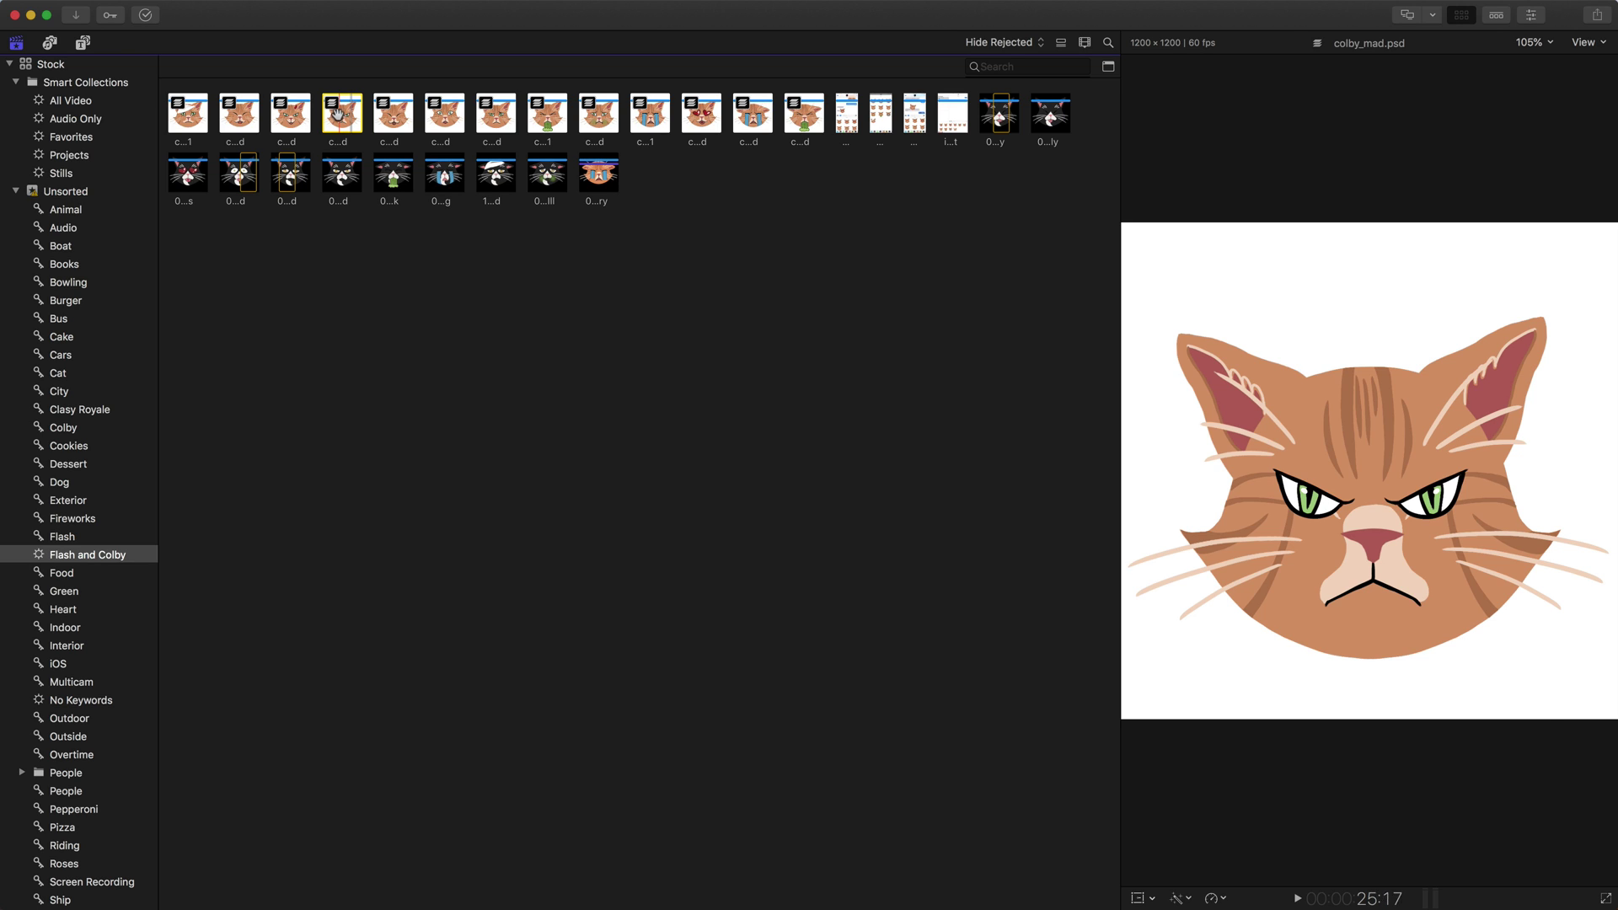
Open a Filter HUD, move it over the browser, and filter by Text includes 'flash'.
click(1108, 67)
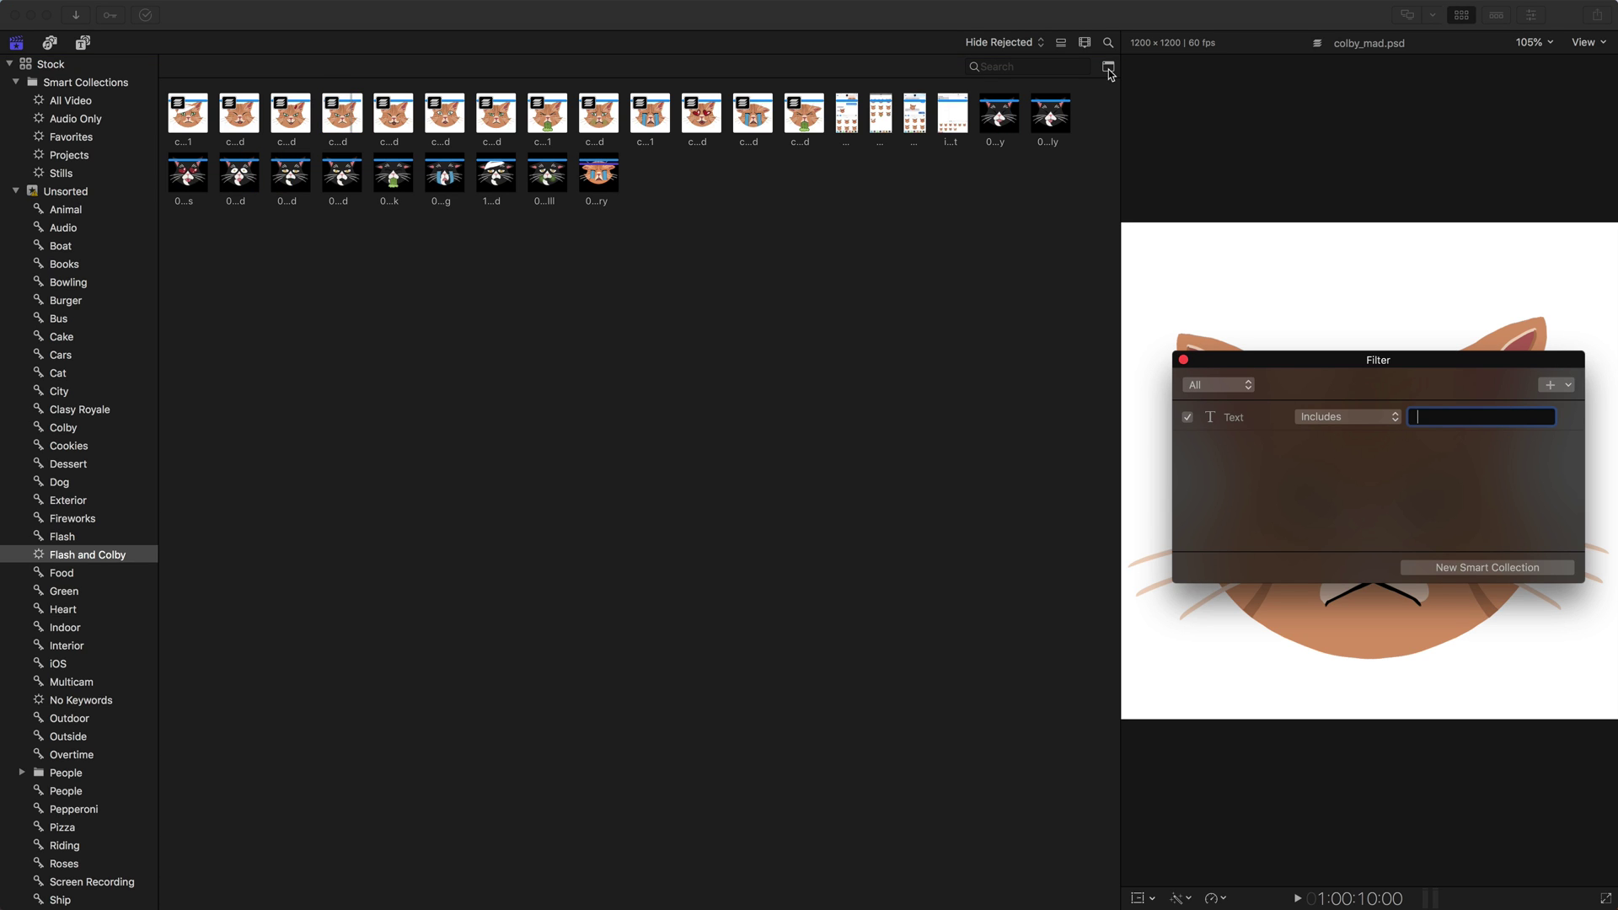
drag(1318, 361, 837, 253)
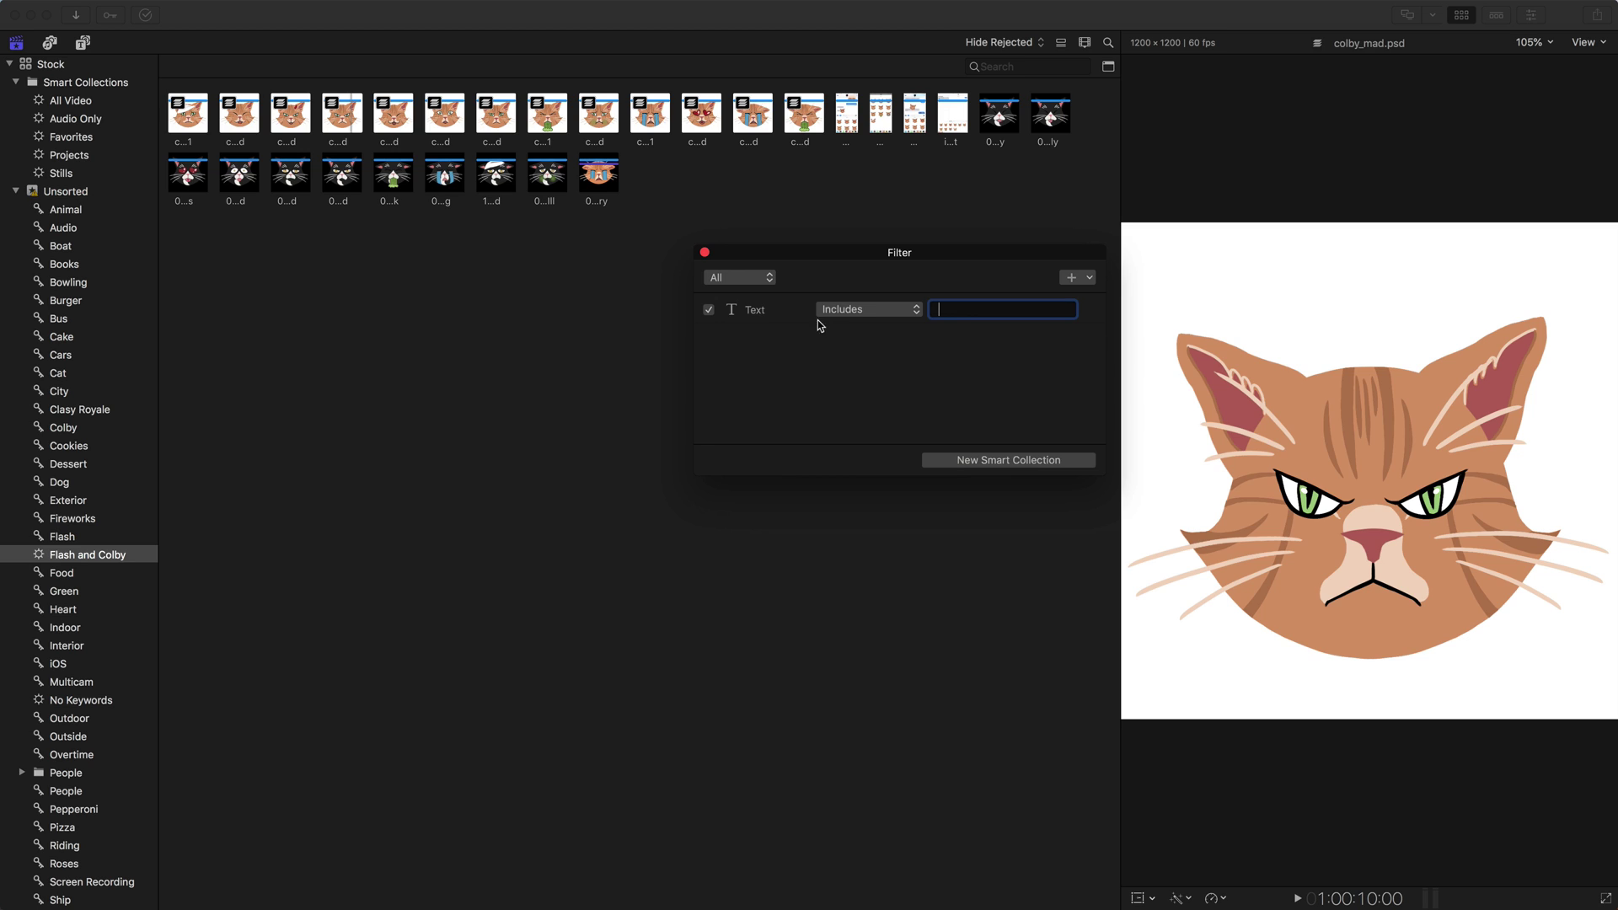
click(342, 118)
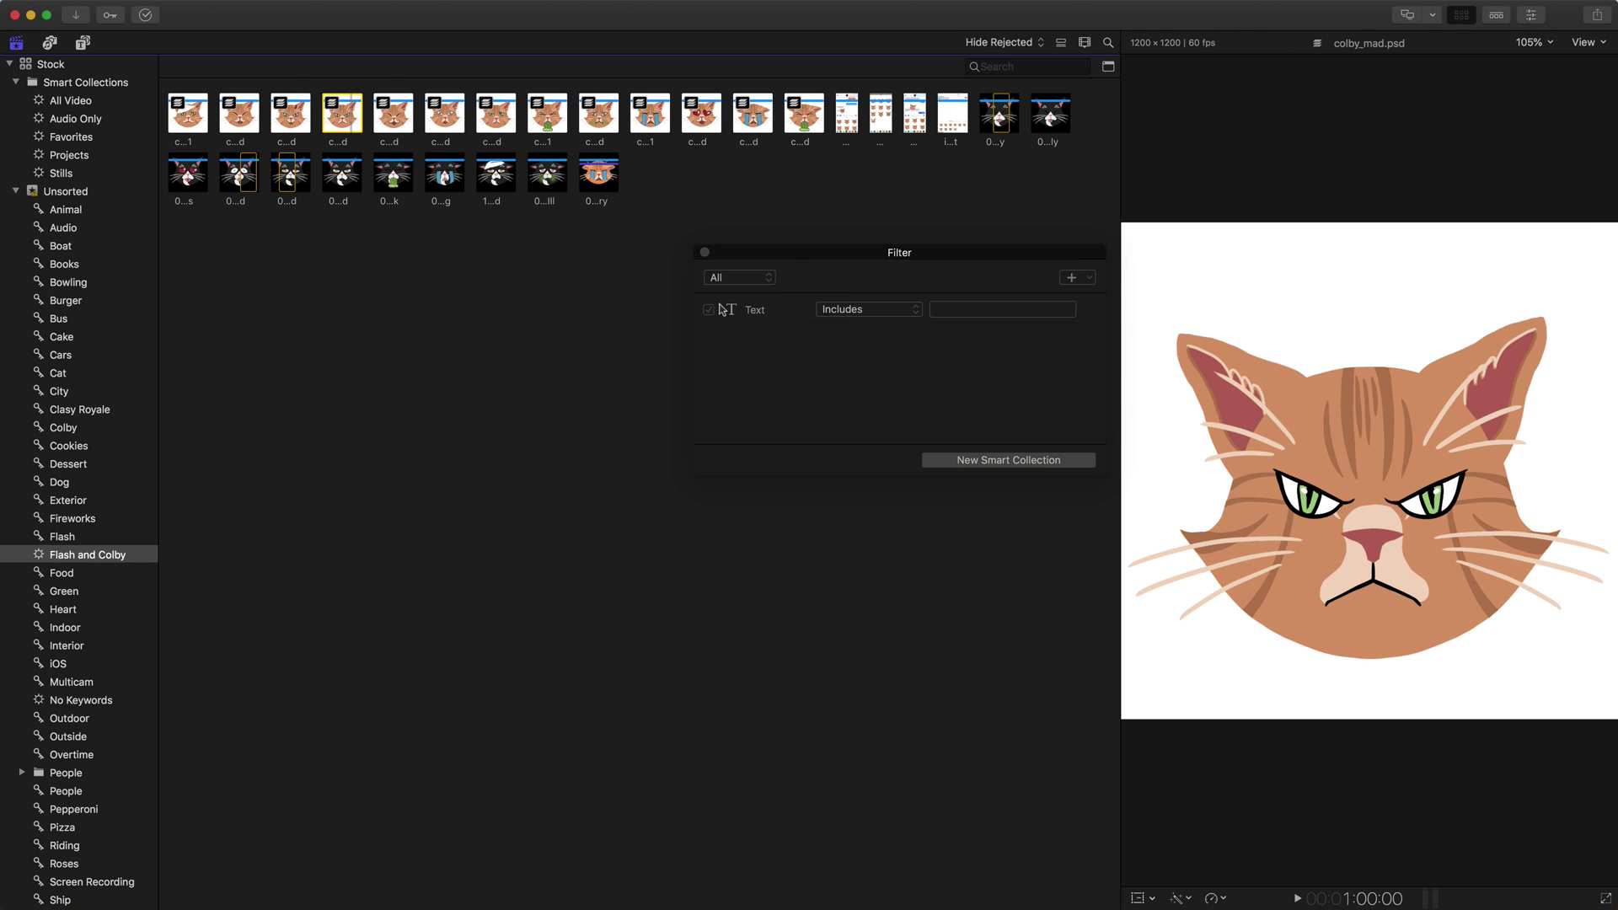
click(954, 309)
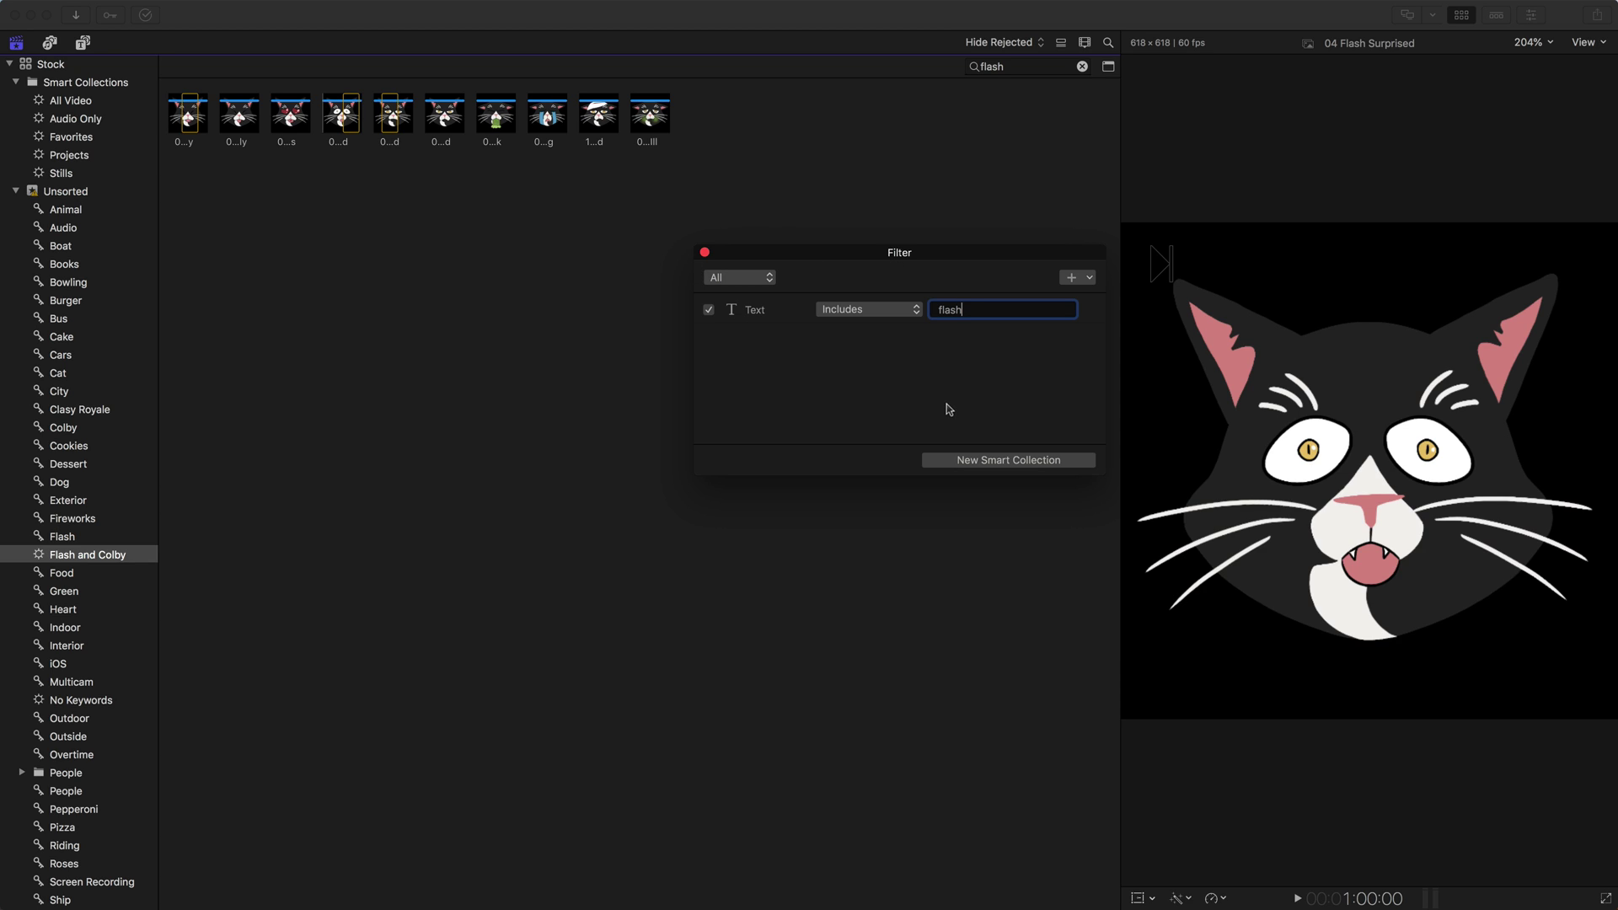
Save the filter as a new smart collection named 'Flash' and verify its Text includes flash rule.
click(1008, 461)
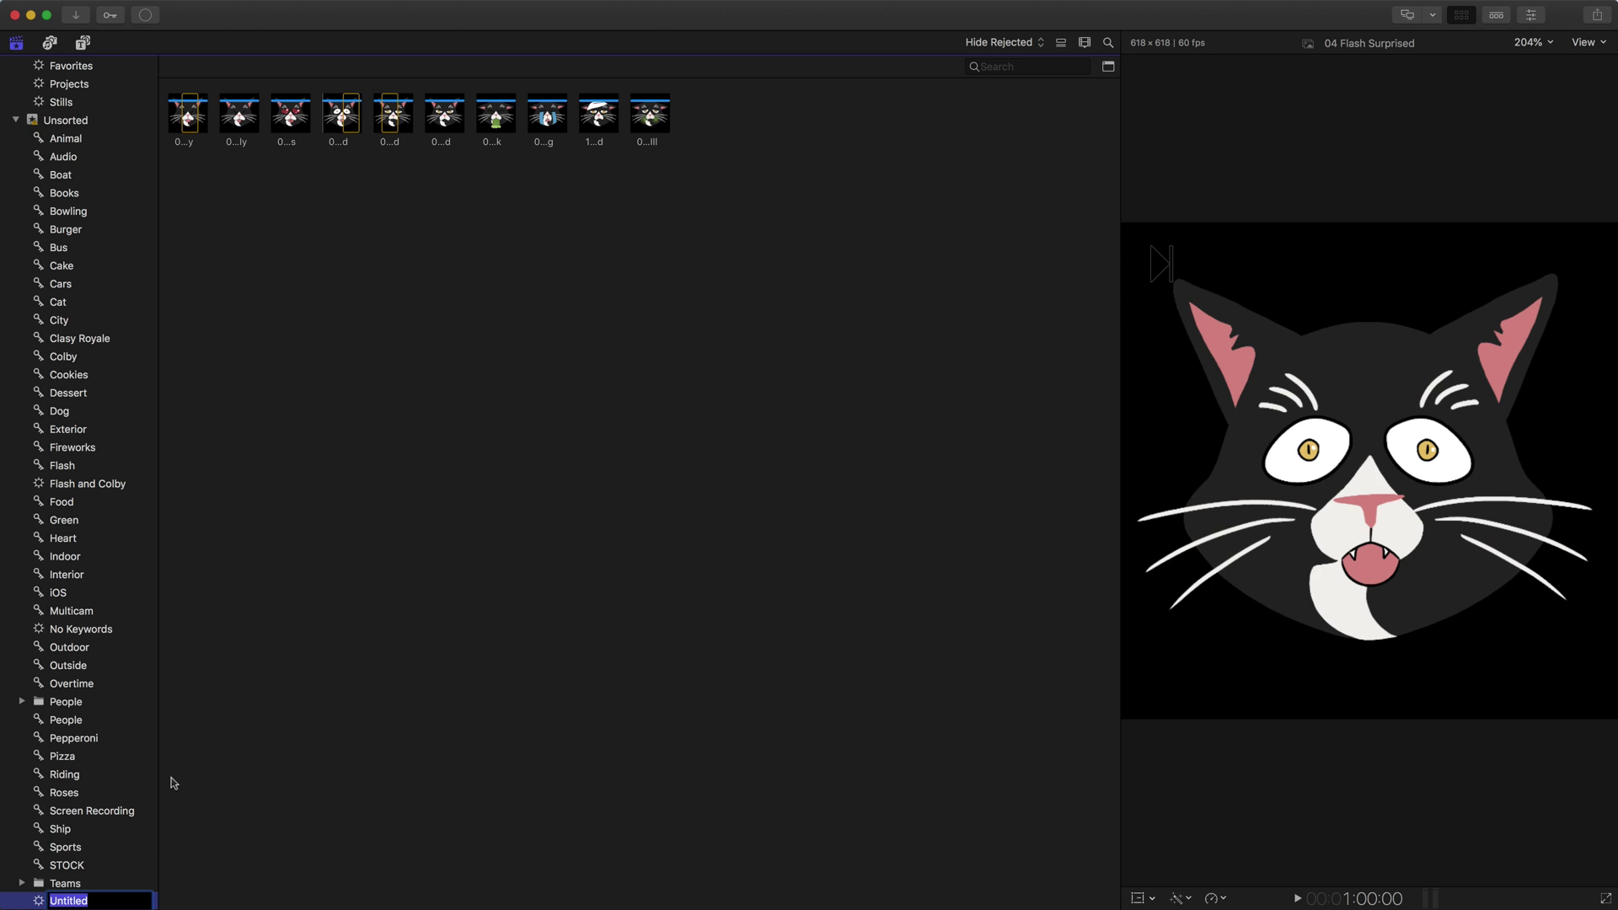
text(Flash)
key(Return)
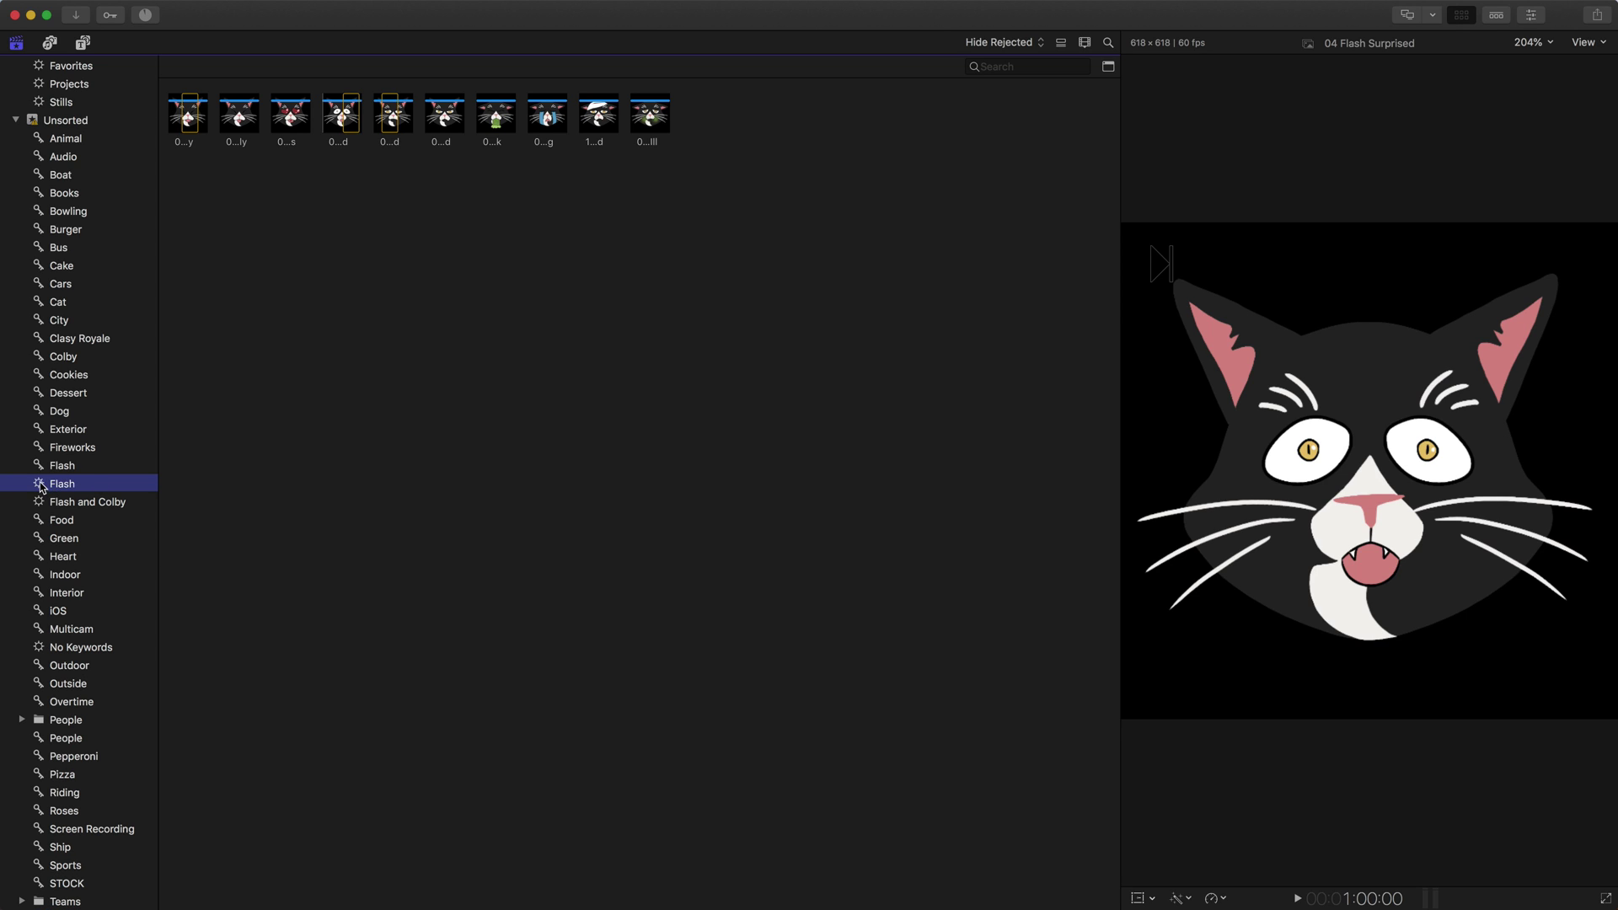
double_click(39, 486)
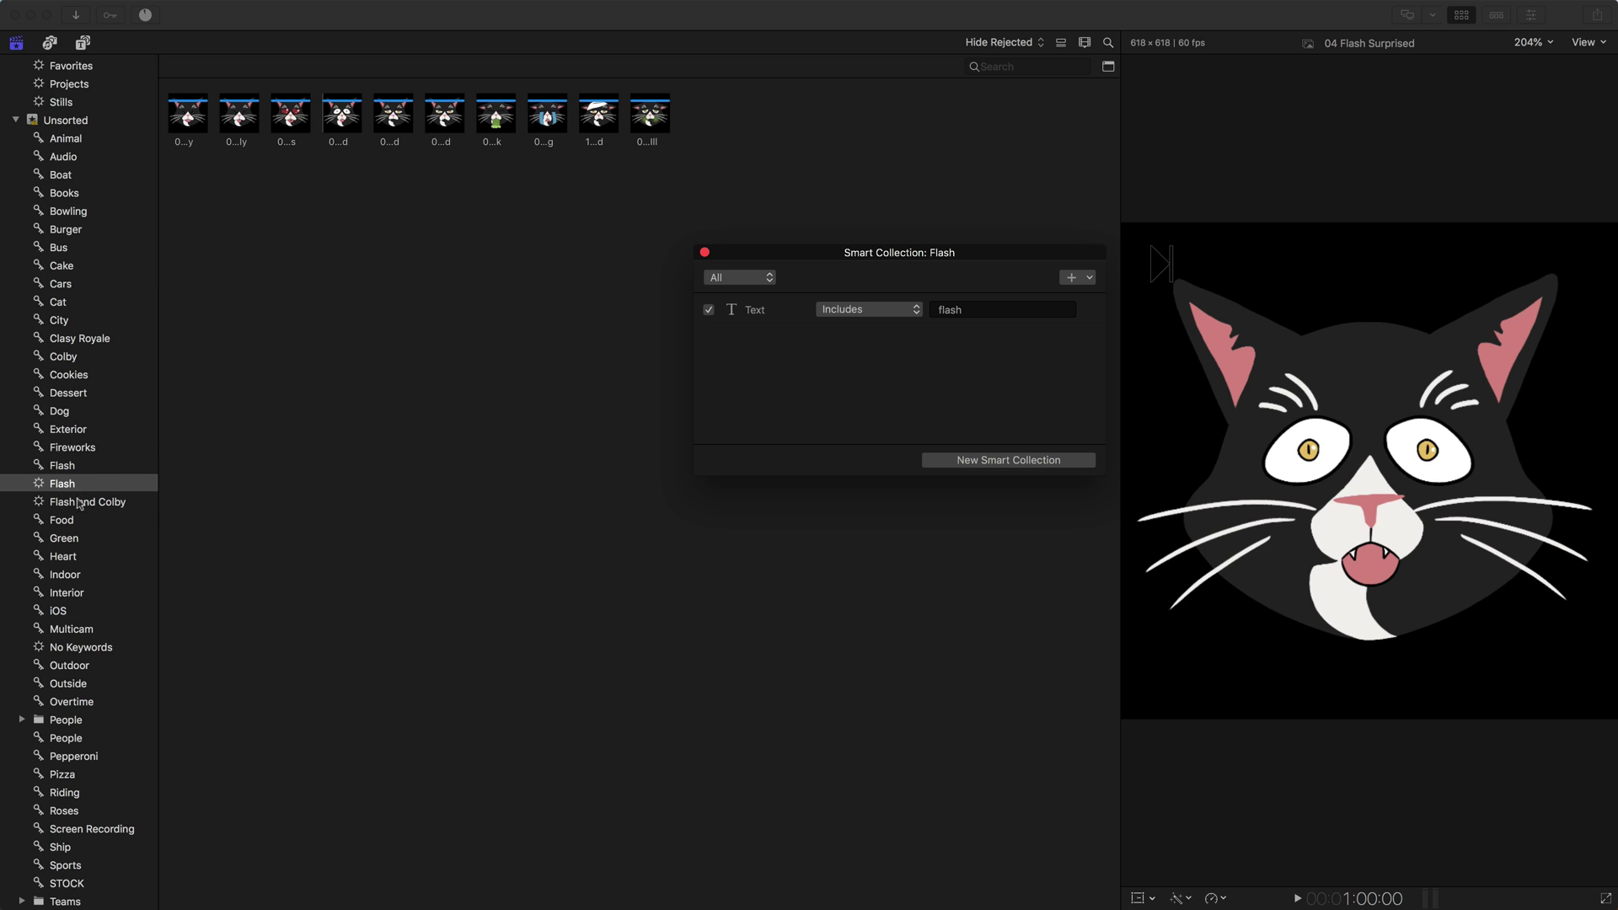
click(705, 252)
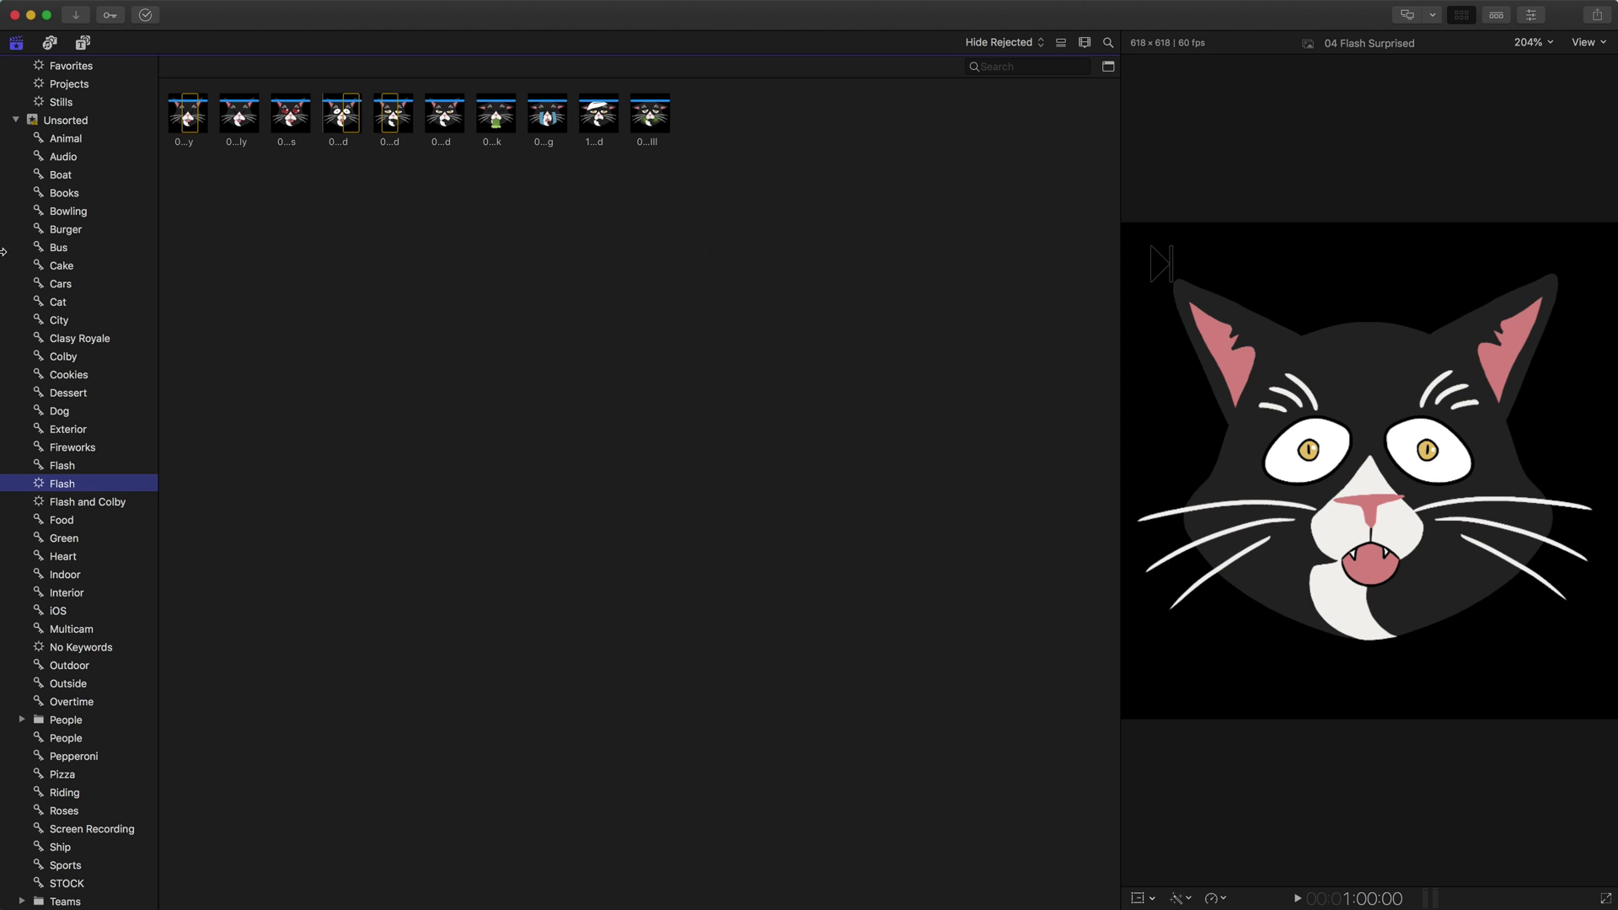
Open a new Filter HUD on all Unsorted clips, place it over the viewer, keeping matching set to All.
click(114, 124)
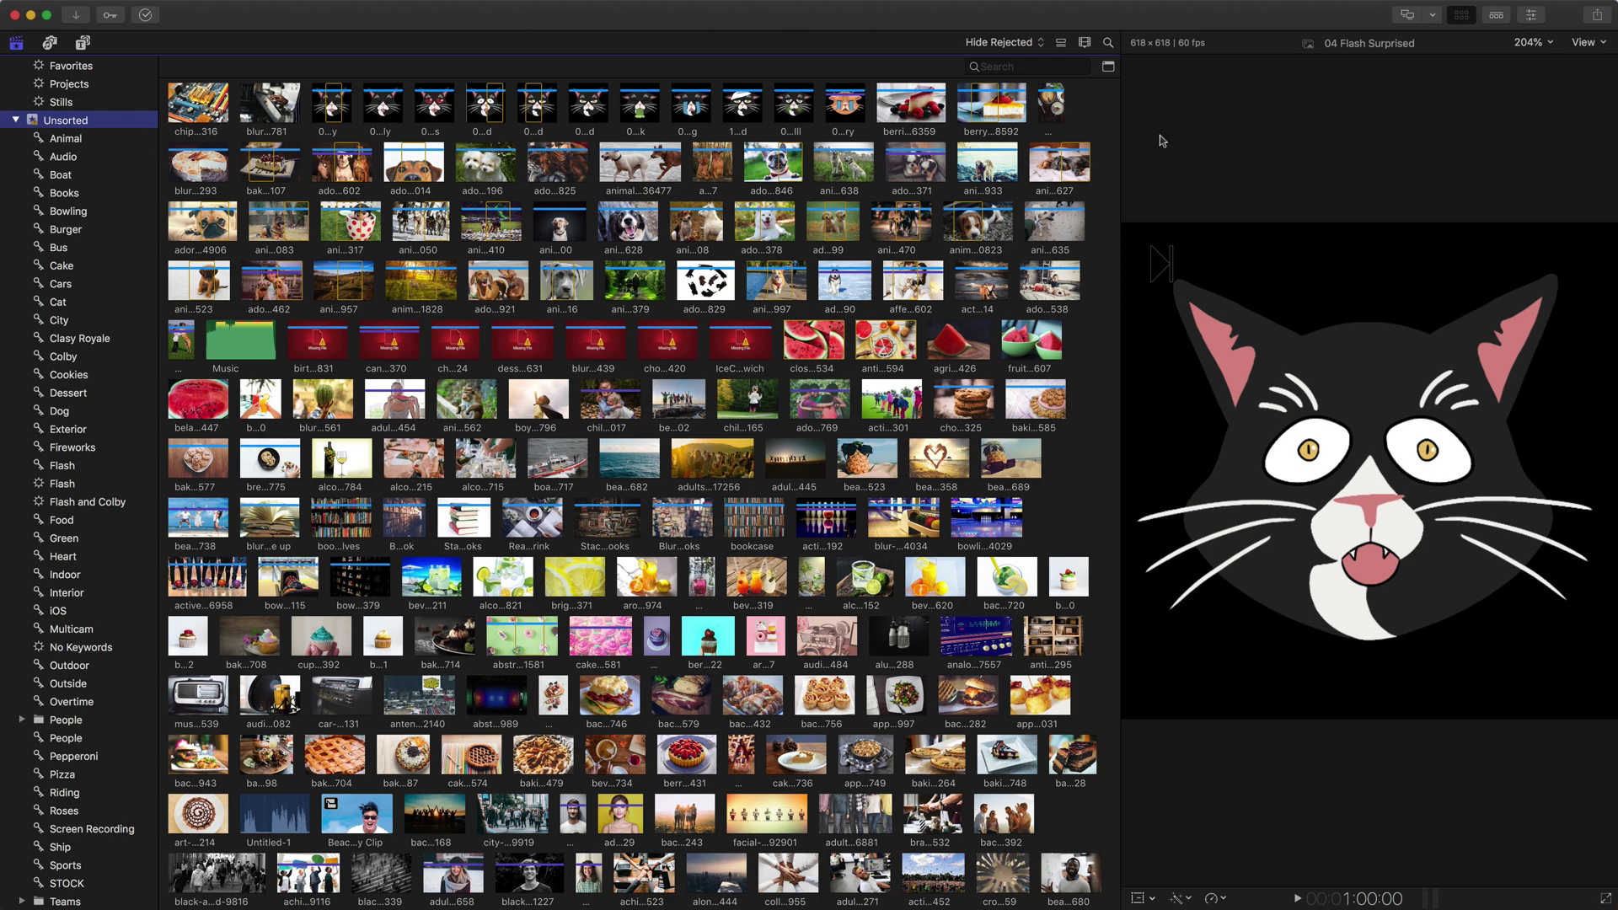
click(1109, 69)
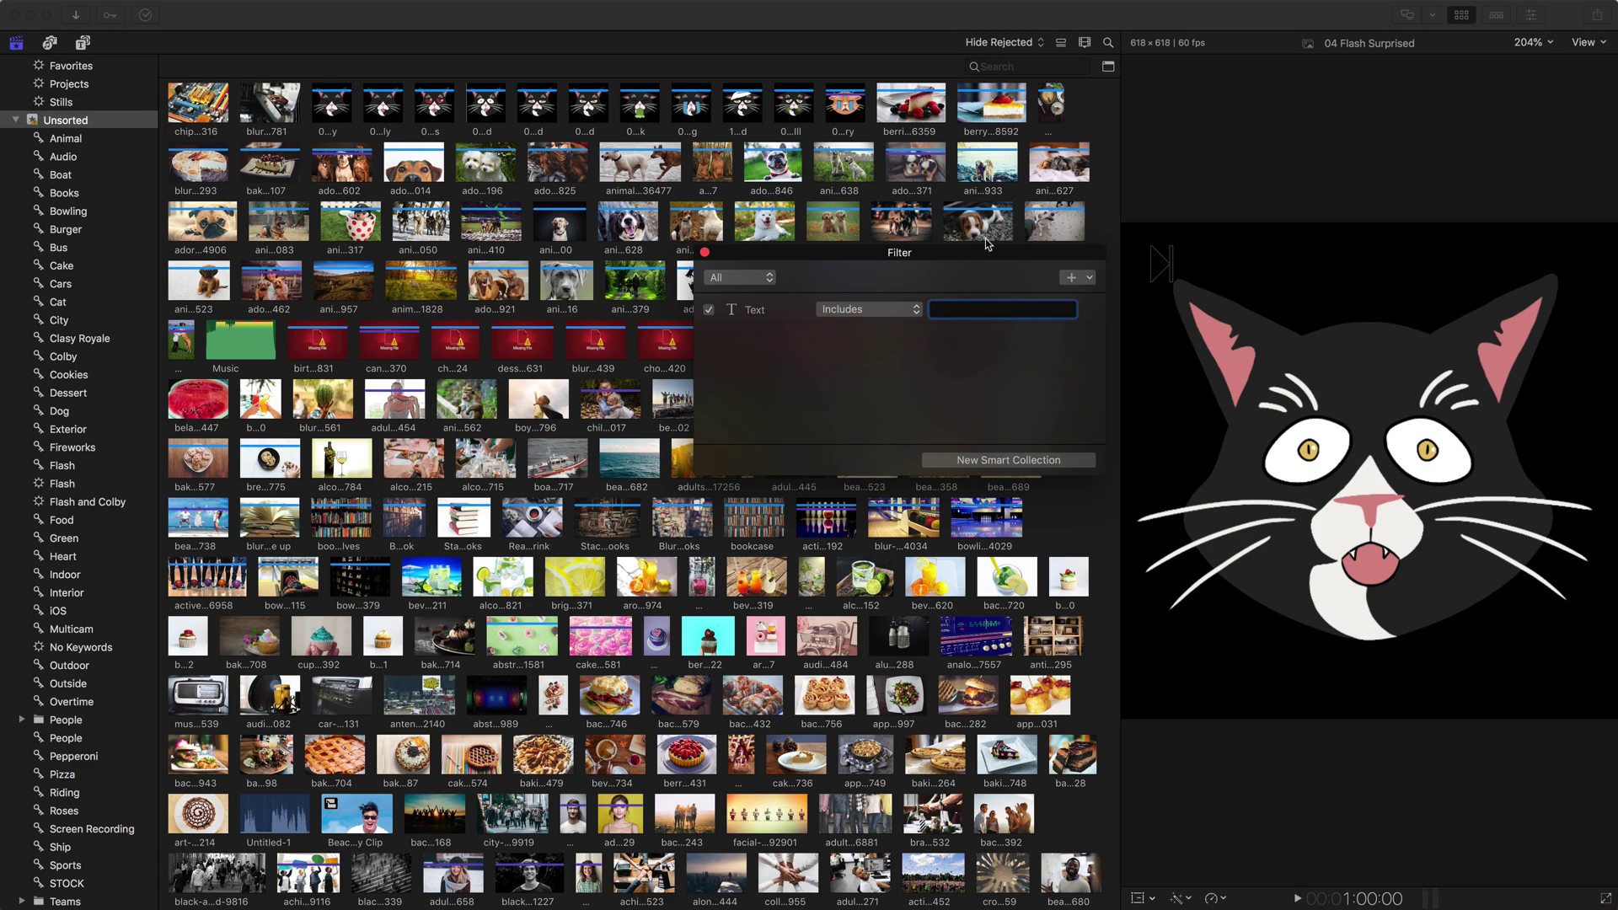
drag(910, 254, 1240, 124)
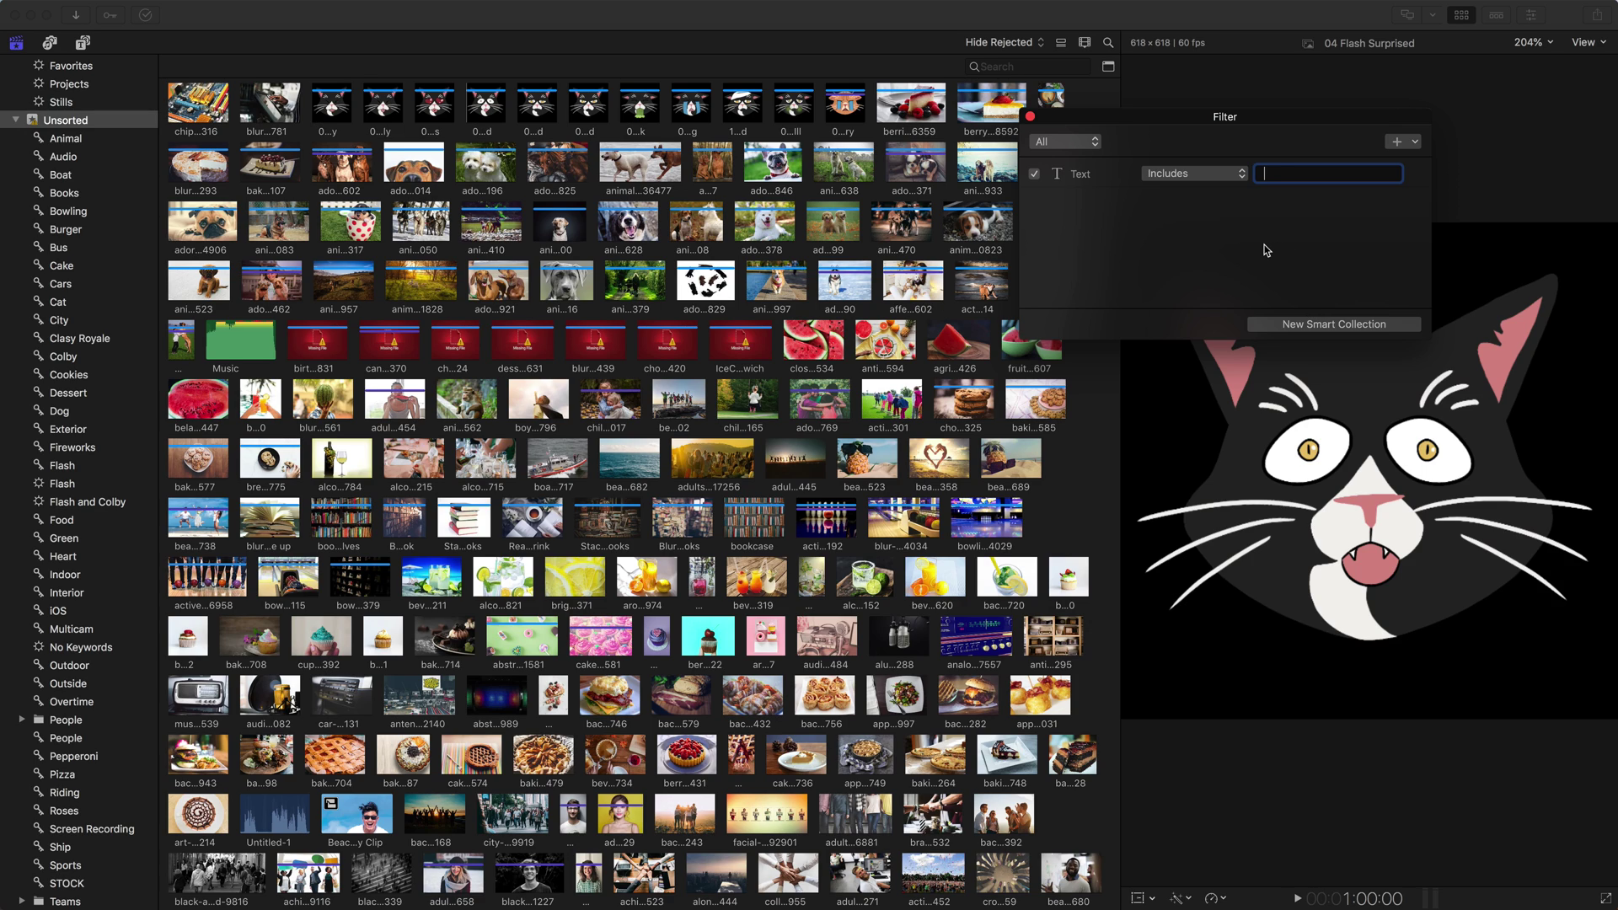
click(1059, 144)
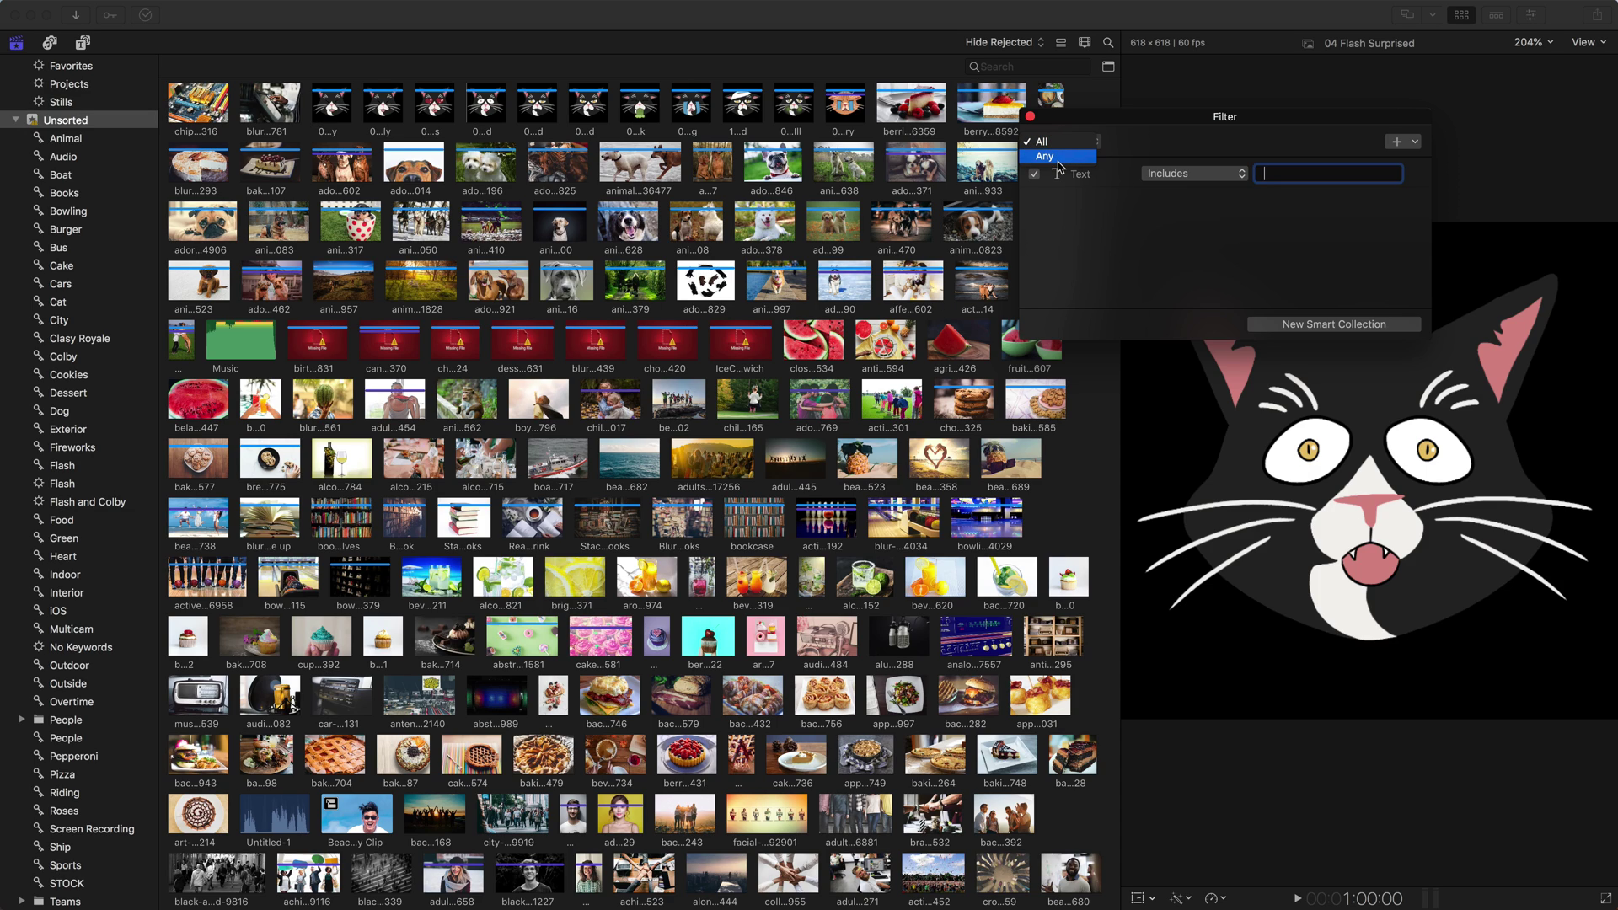
click(1083, 142)
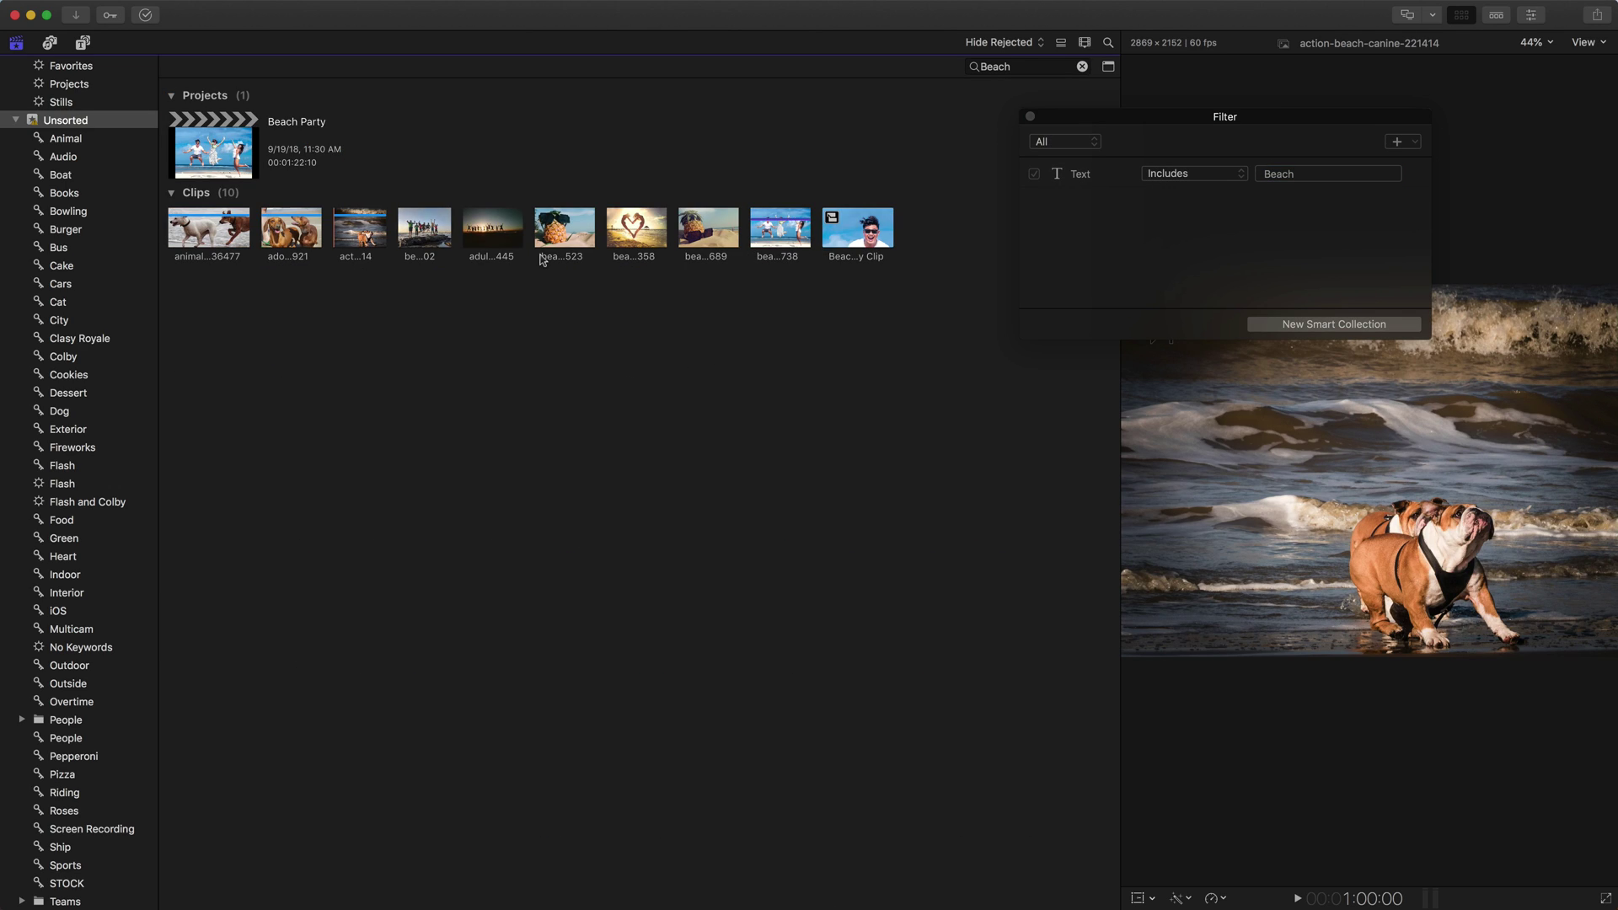
Preview a beach clip and add a second Text rule to the filter.
click(240, 241)
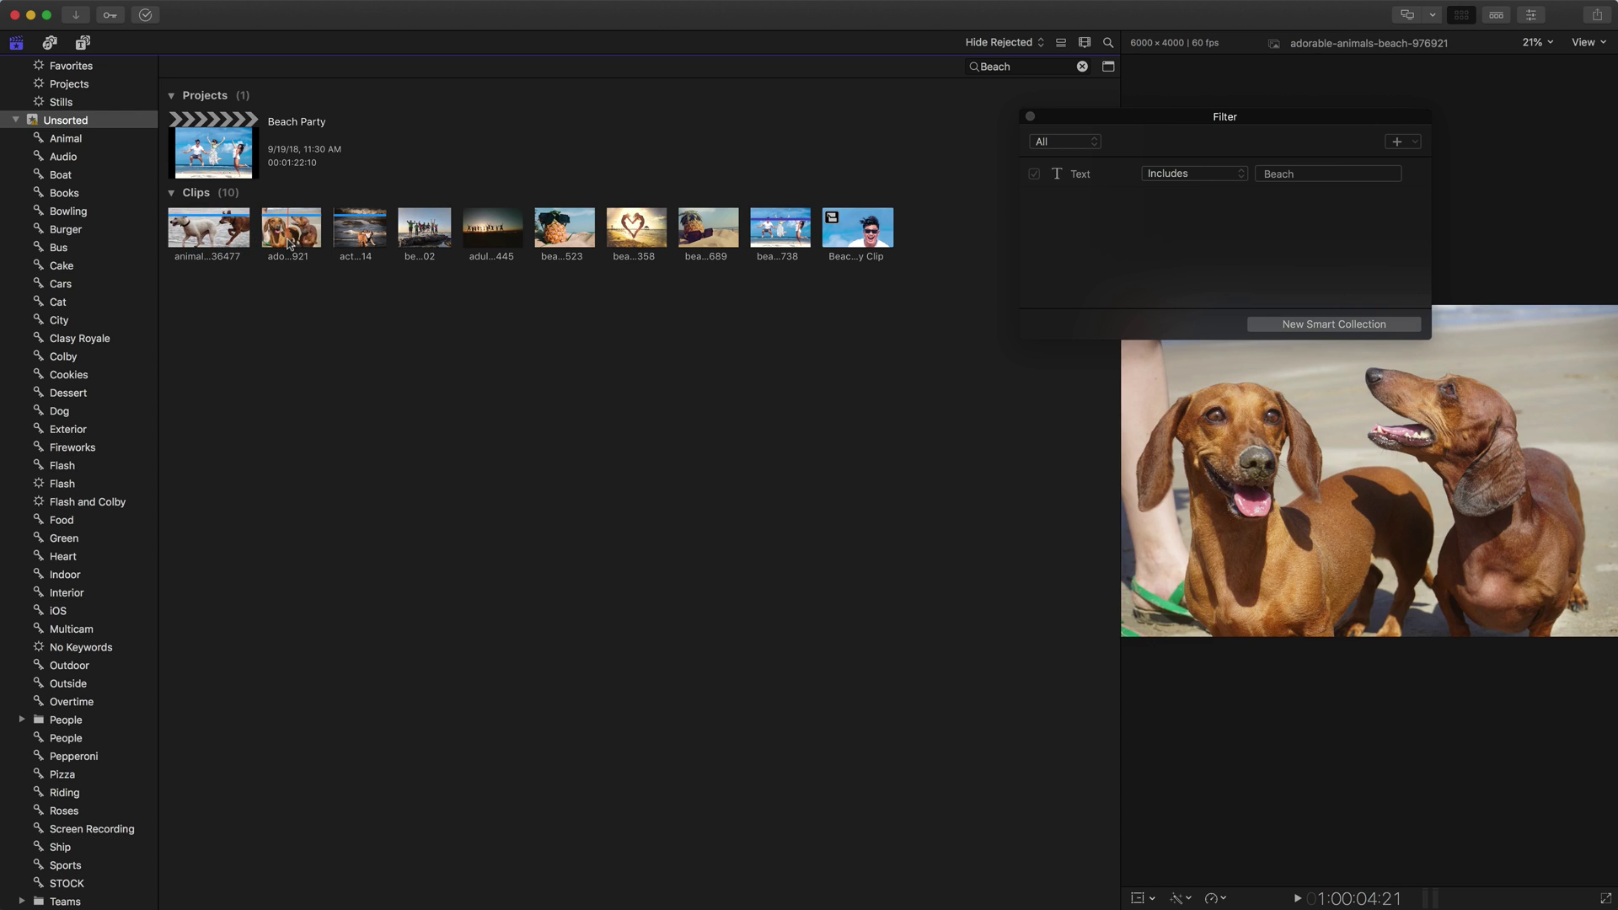
click(365, 249)
click(1411, 143)
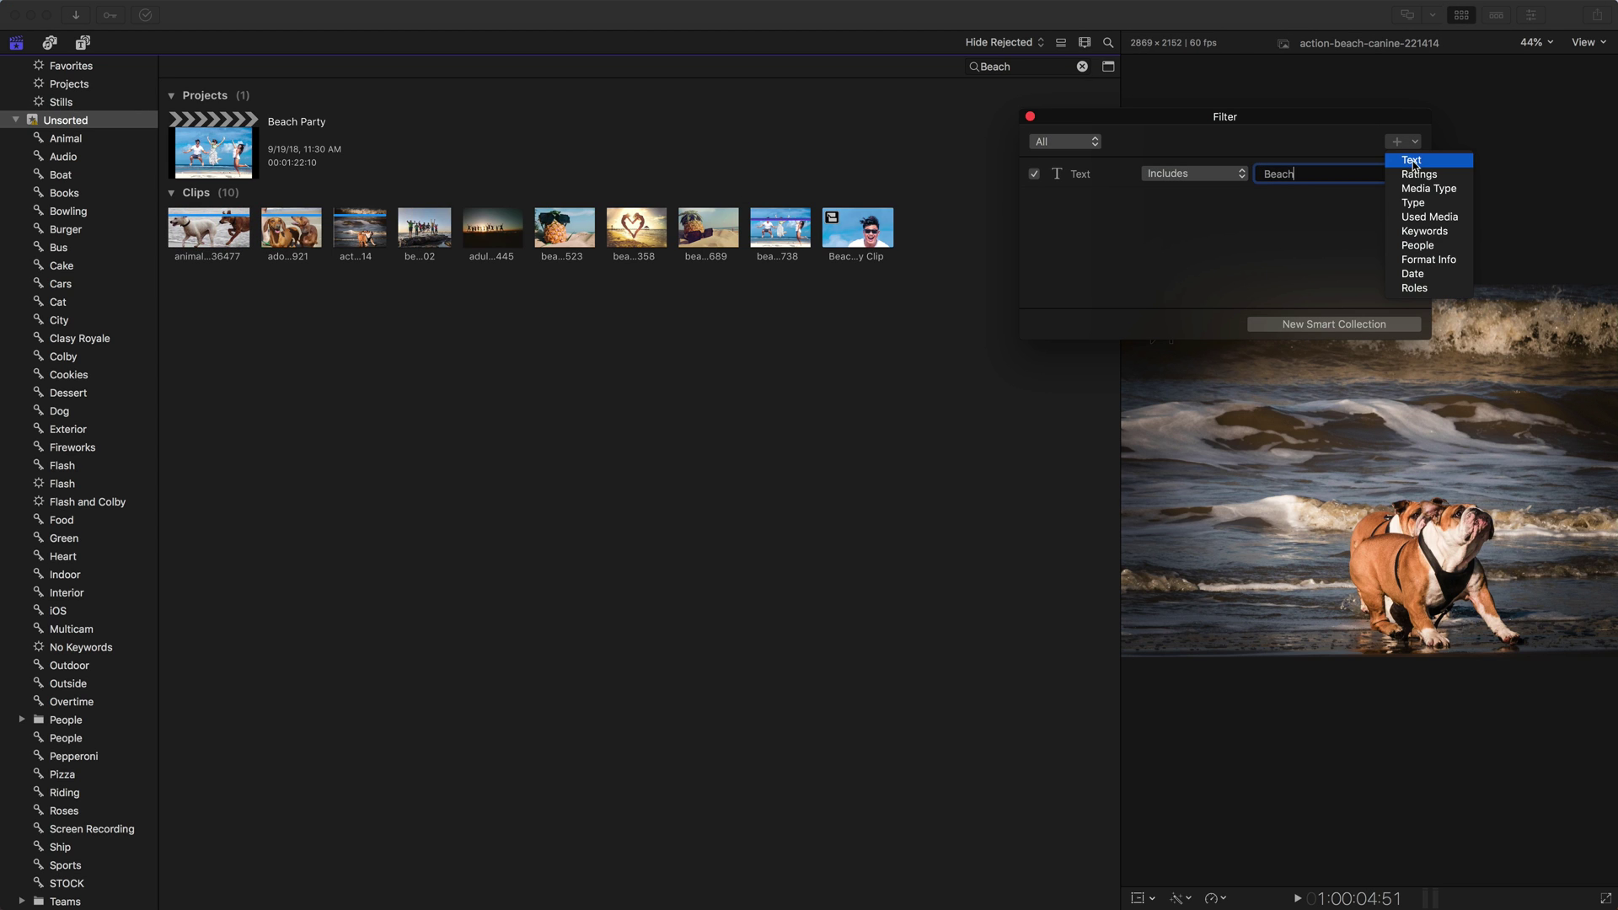
click(1412, 161)
Enter 'Dog' in the new Text rule's Includes field and select the matching clip.
click(1275, 205)
text(Dog)
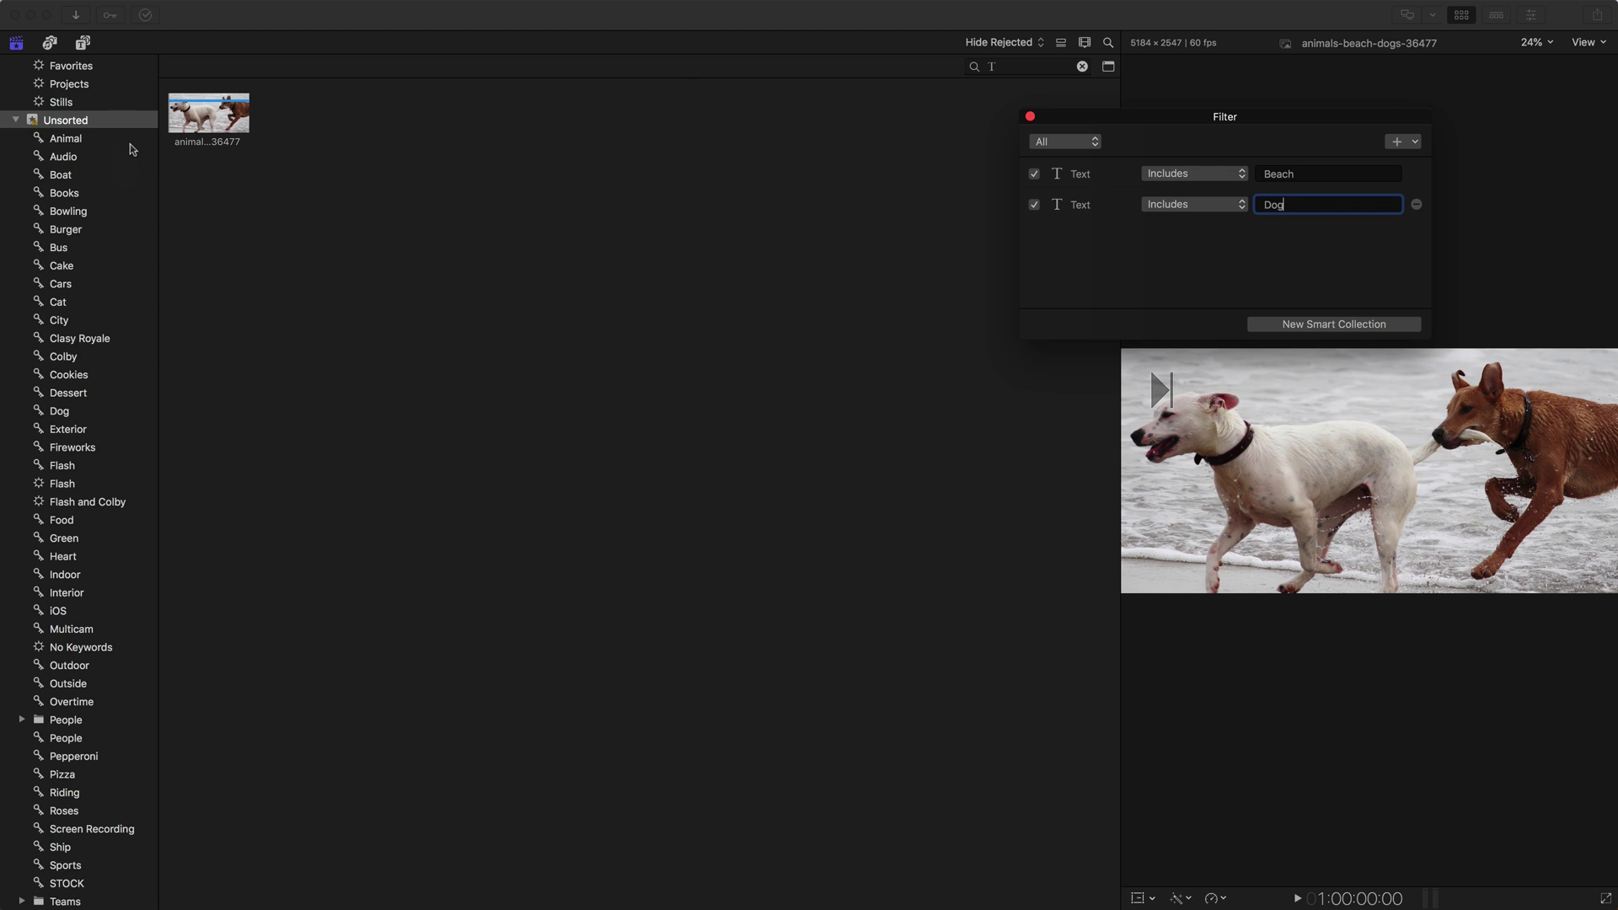
click(212, 122)
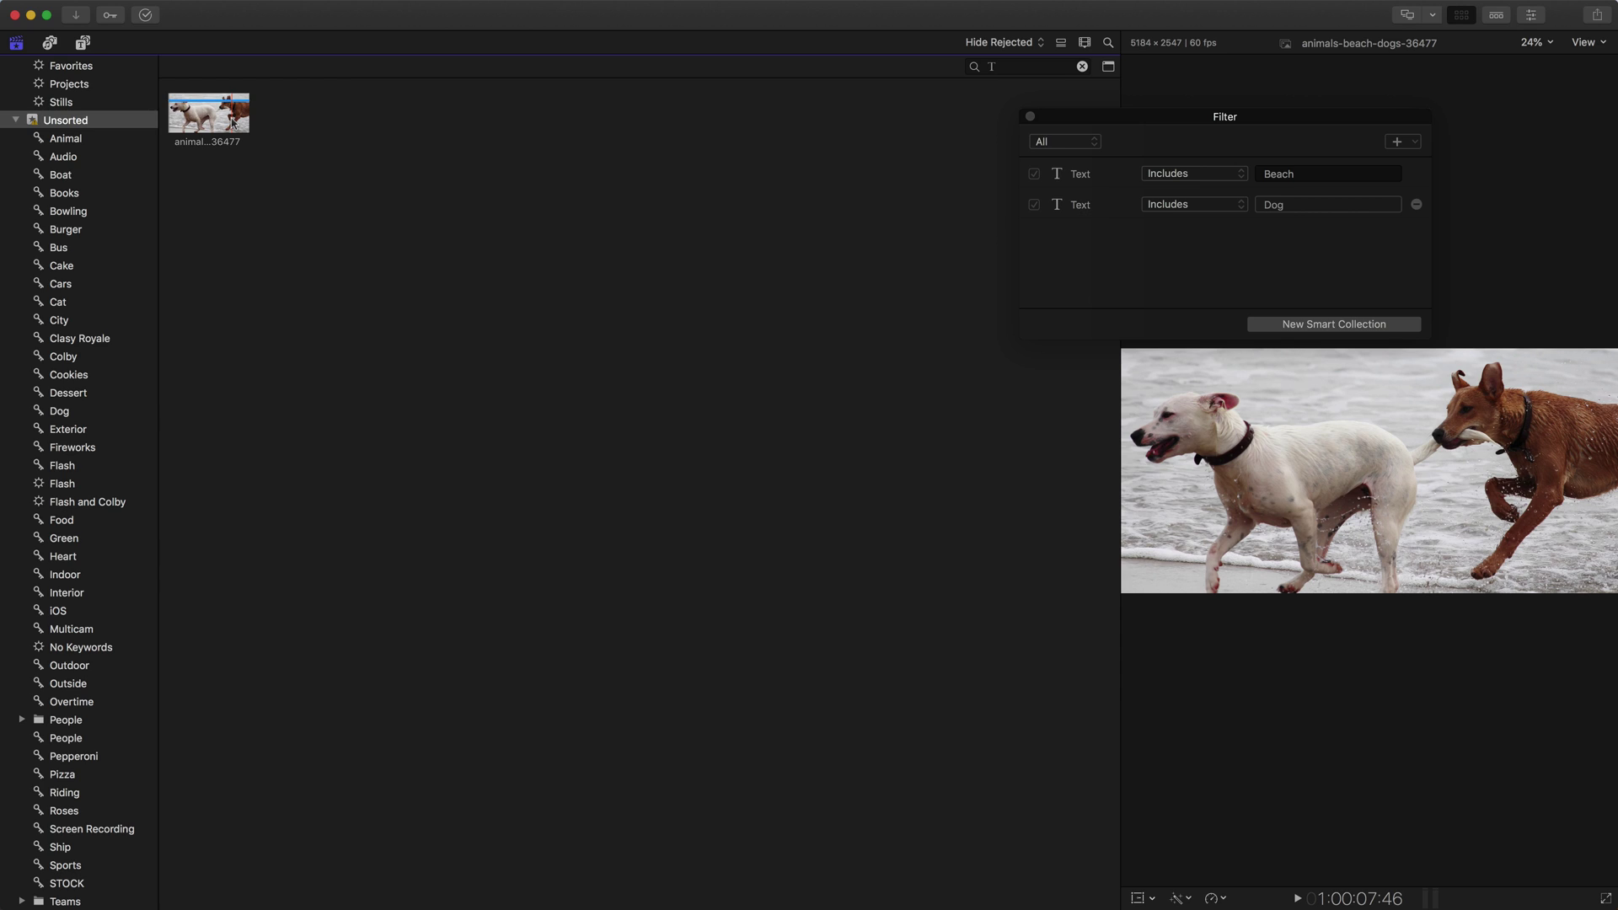
click(217, 124)
Set the filter to match Any rule and review the newly matched clips.
click(1085, 145)
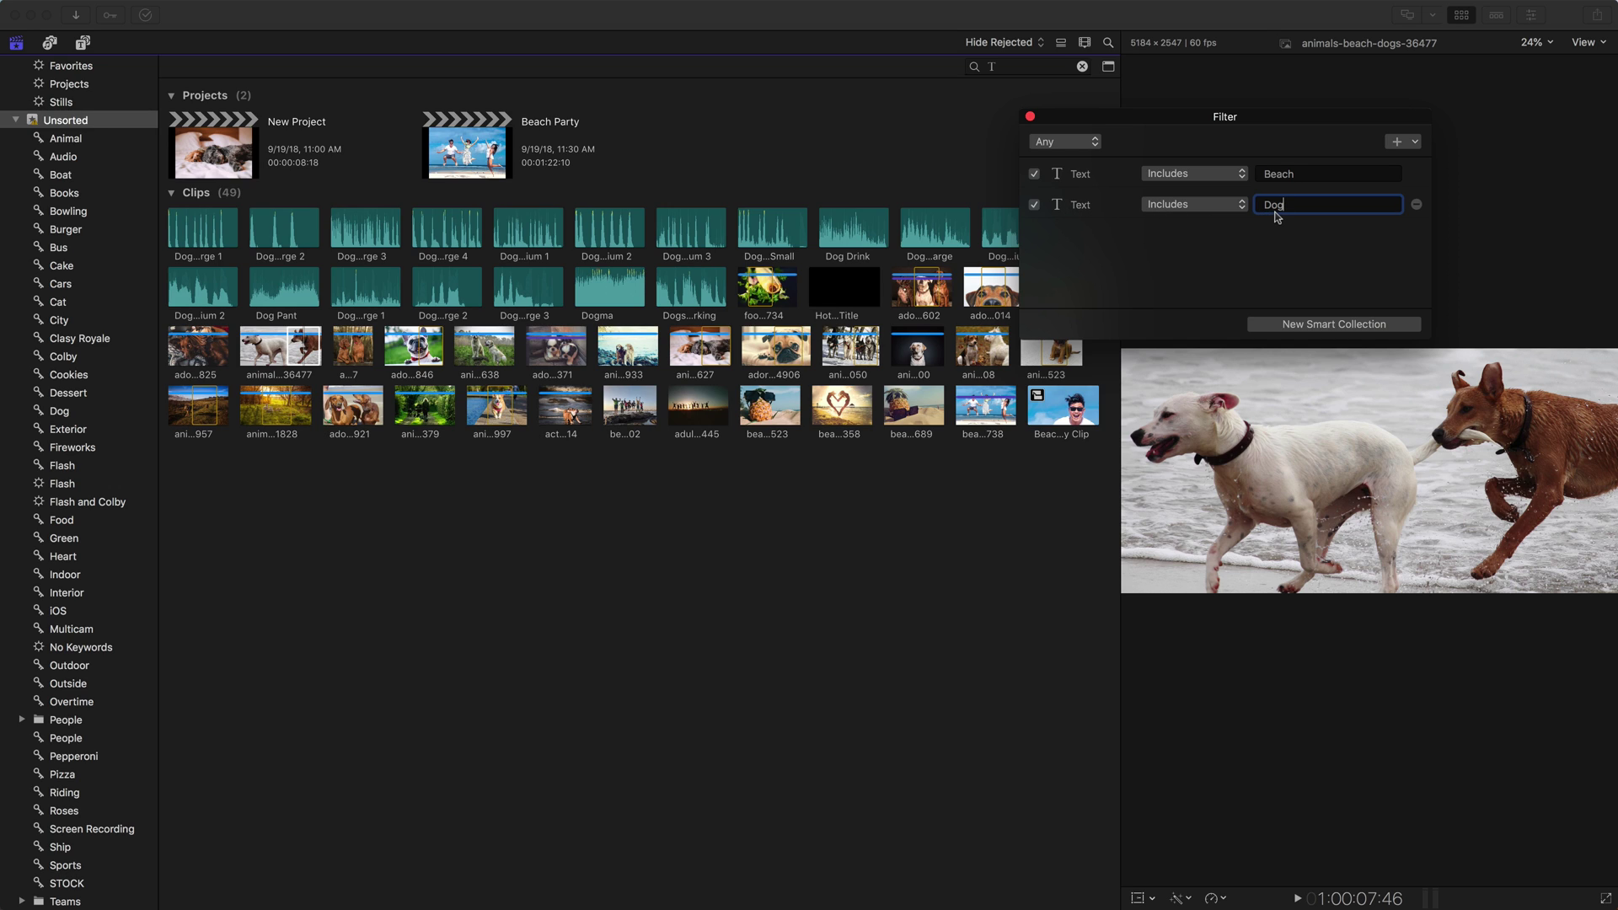
click(942, 352)
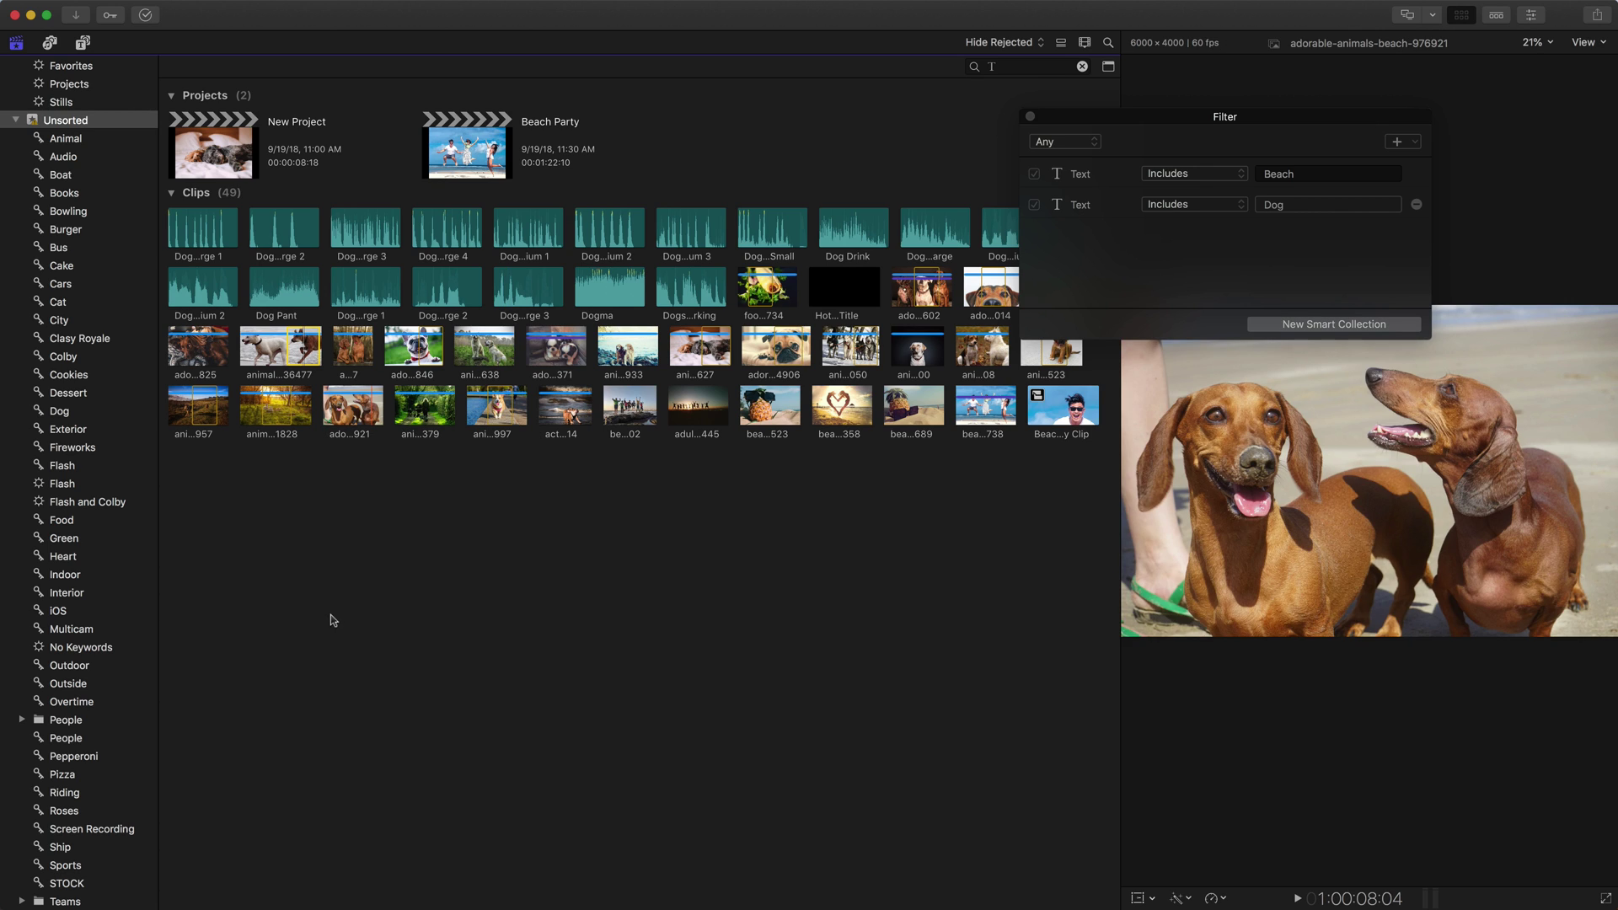
click(1067, 141)
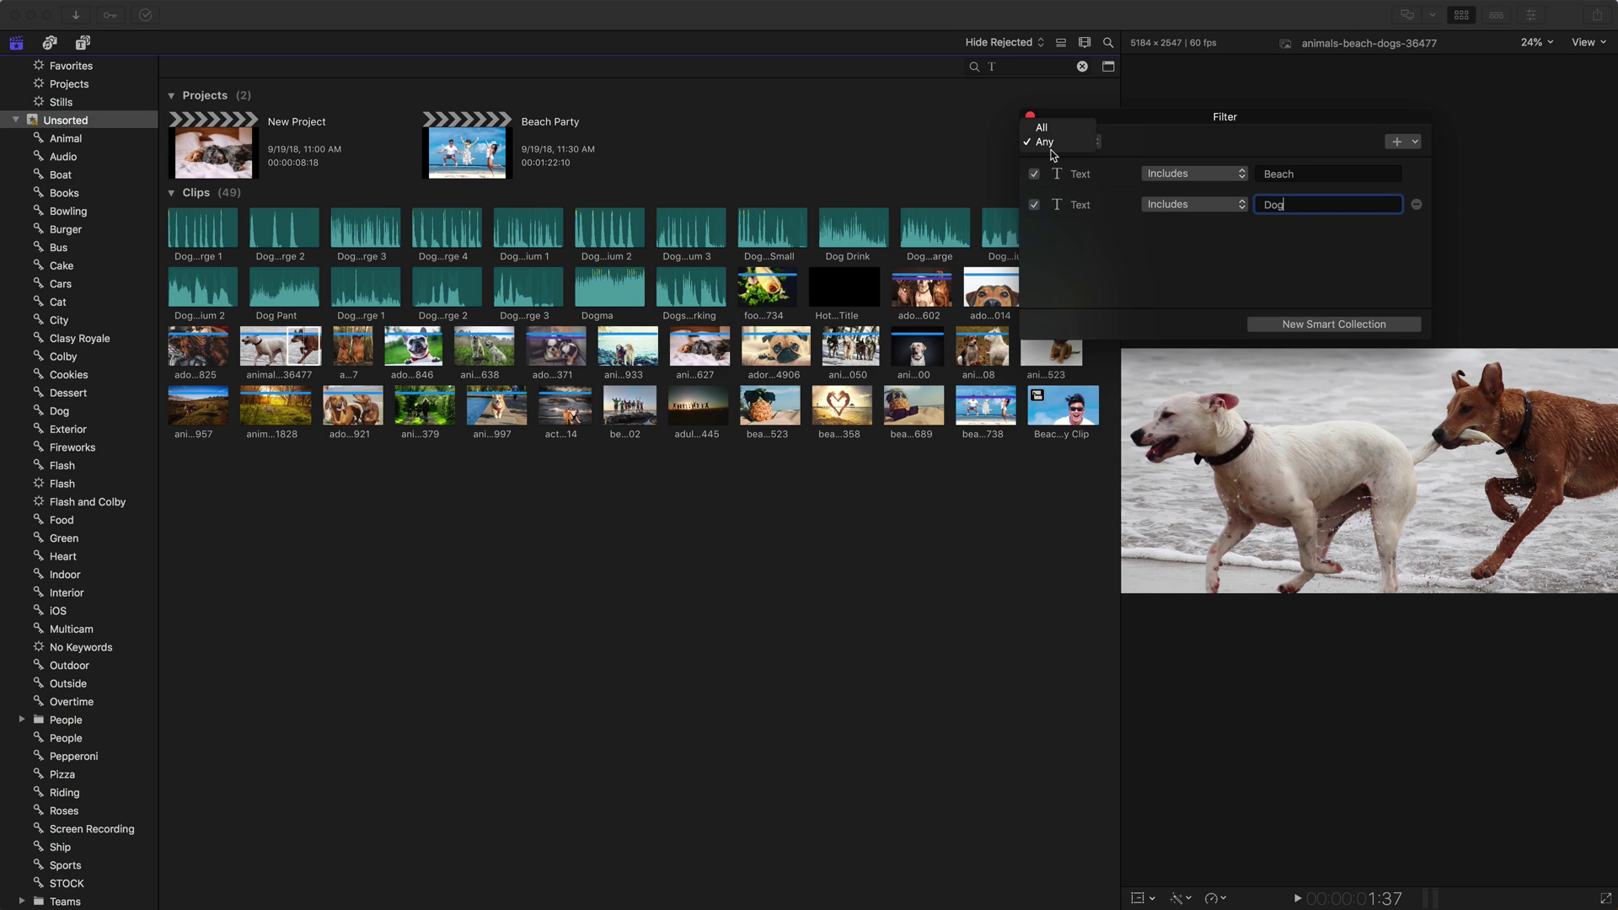
click(1047, 142)
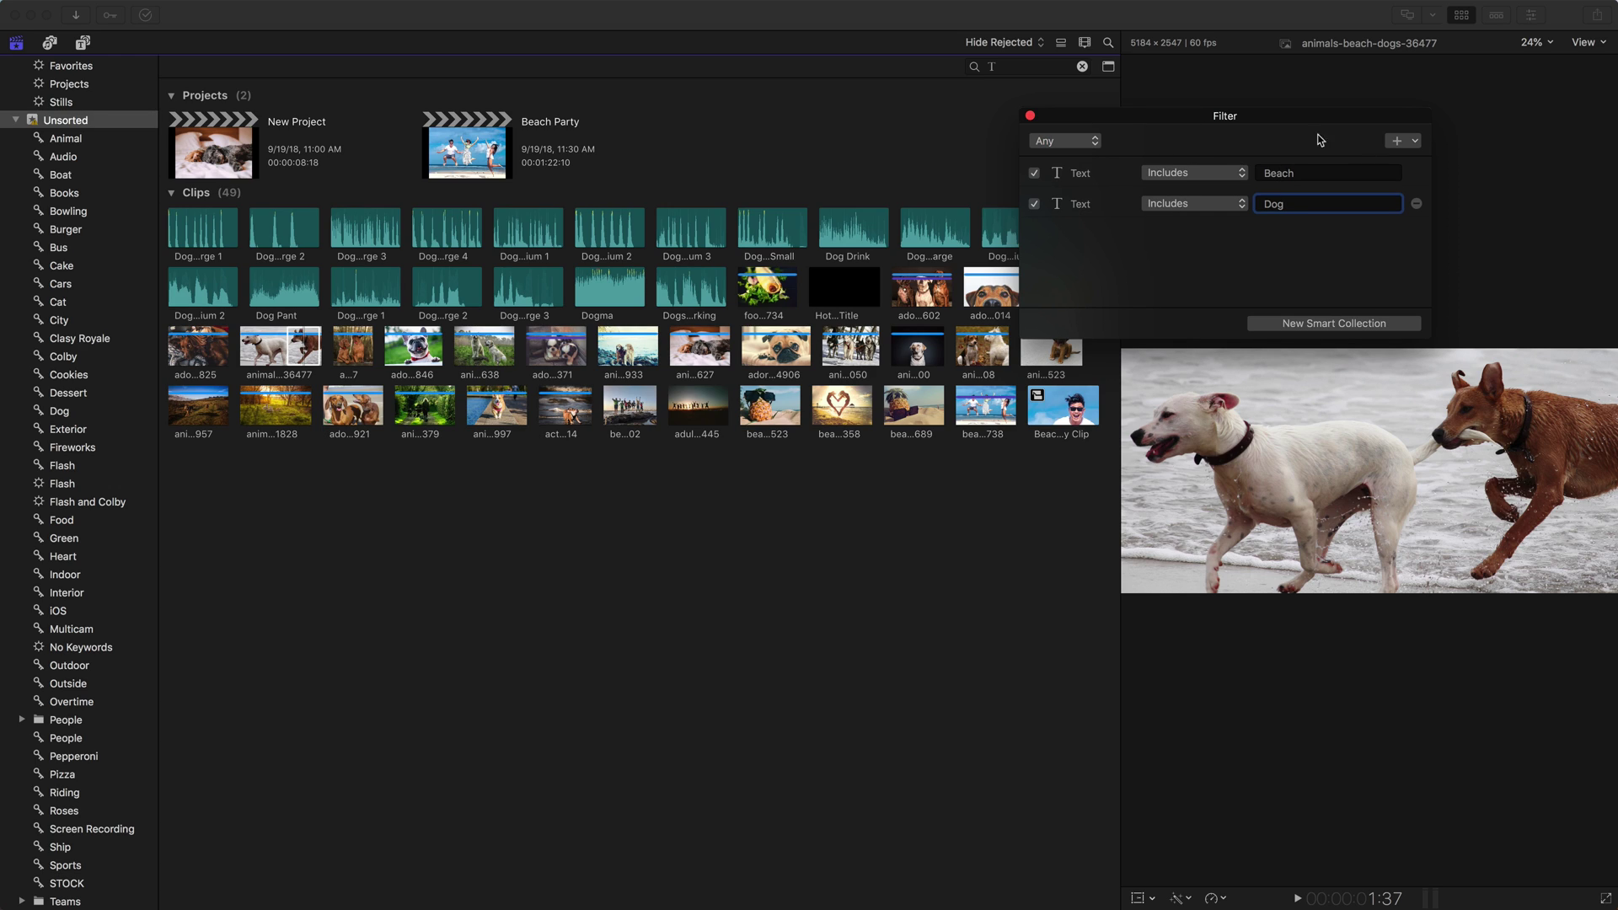
Turn the Beach and Dog text rules off and back on.
click(1034, 172)
click(1035, 204)
click(1035, 204)
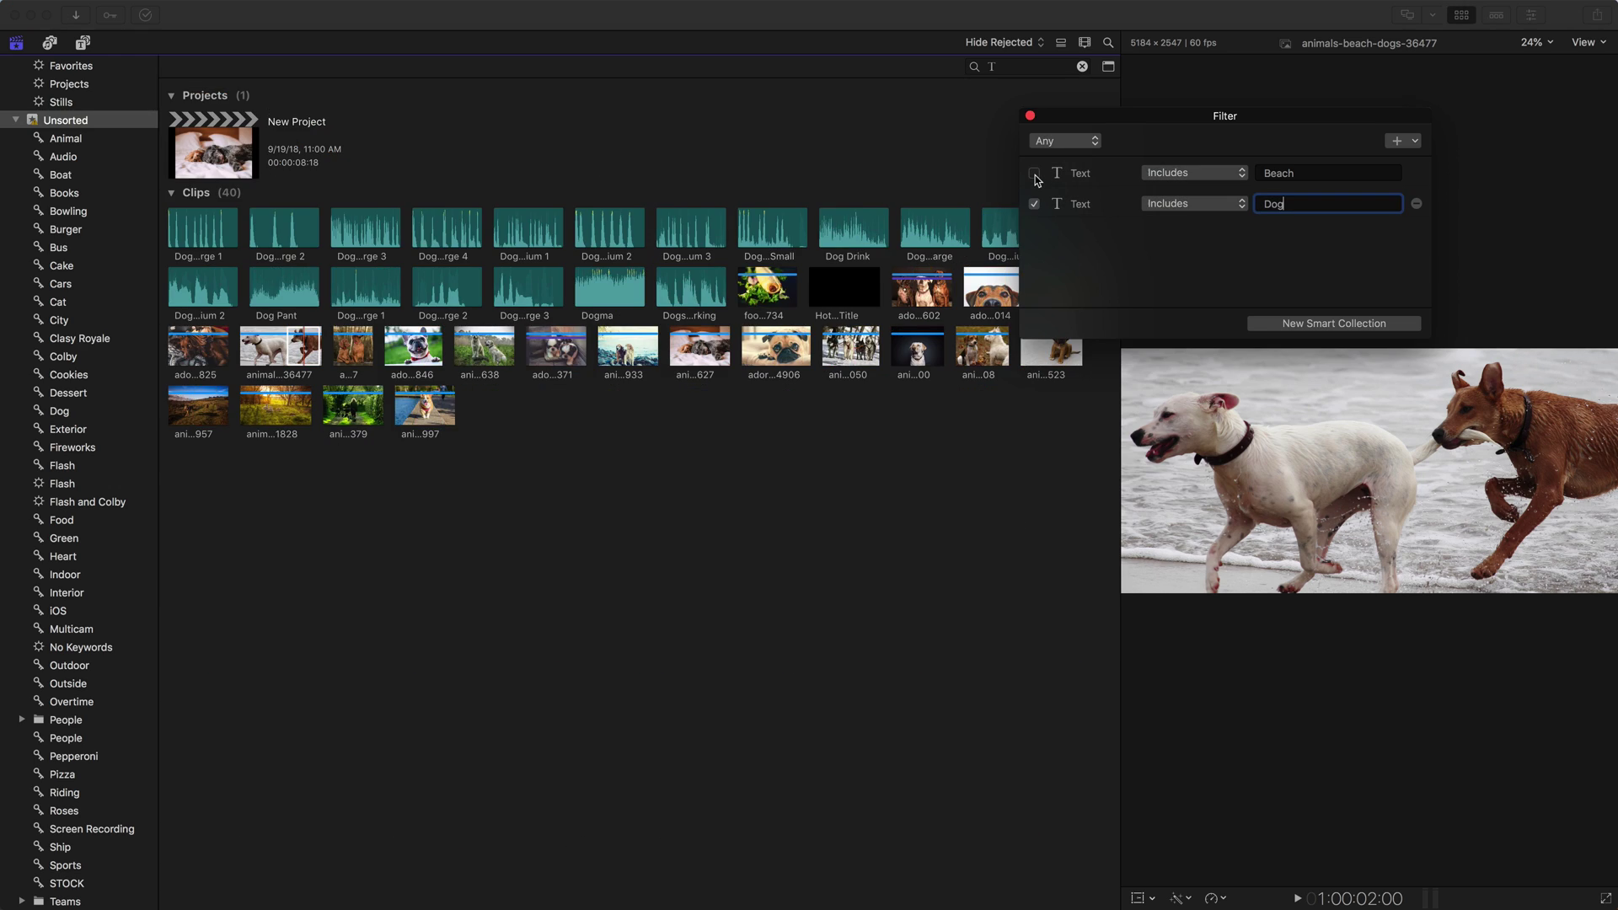
click(1034, 173)
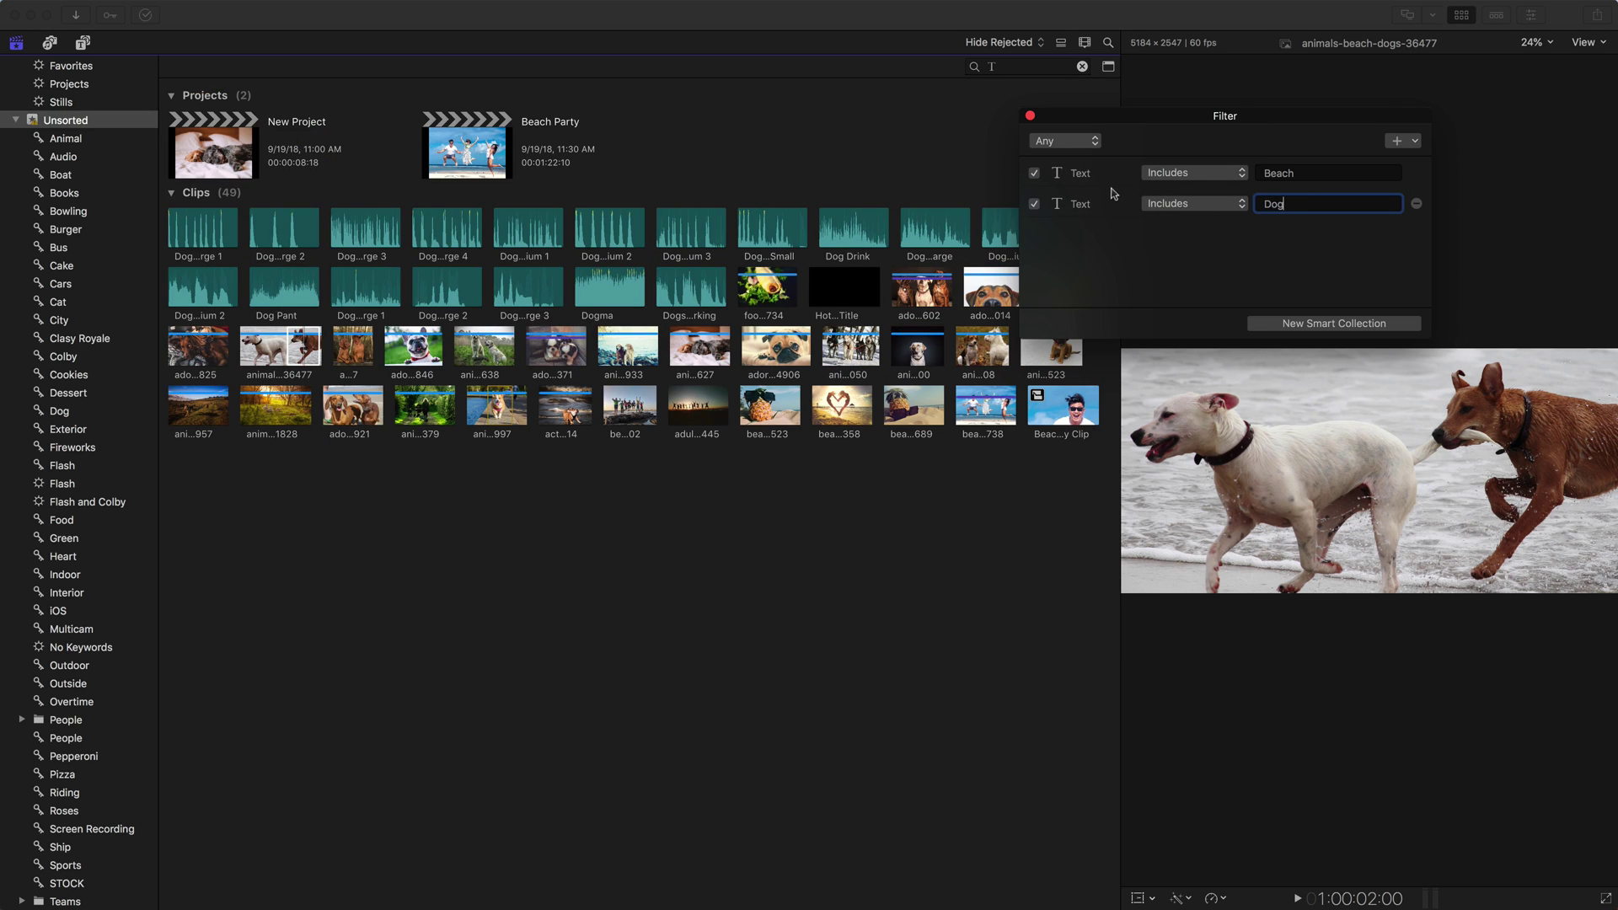
Try Does Not Include on the Dog rule, then restore Includes for both text rules.
click(1205, 174)
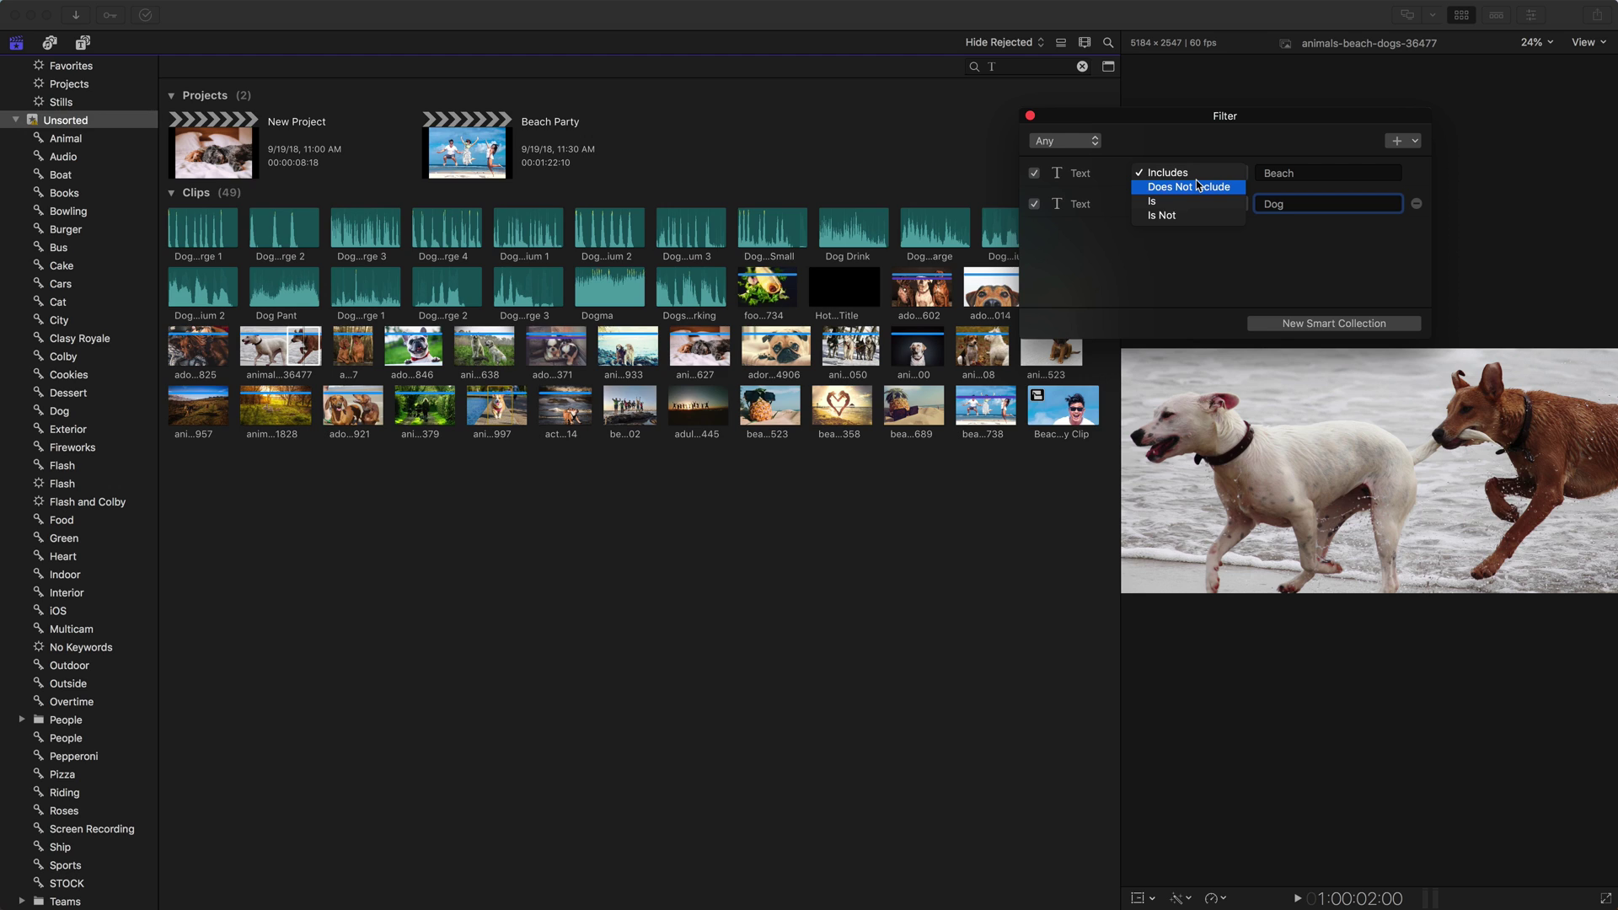
click(1203, 246)
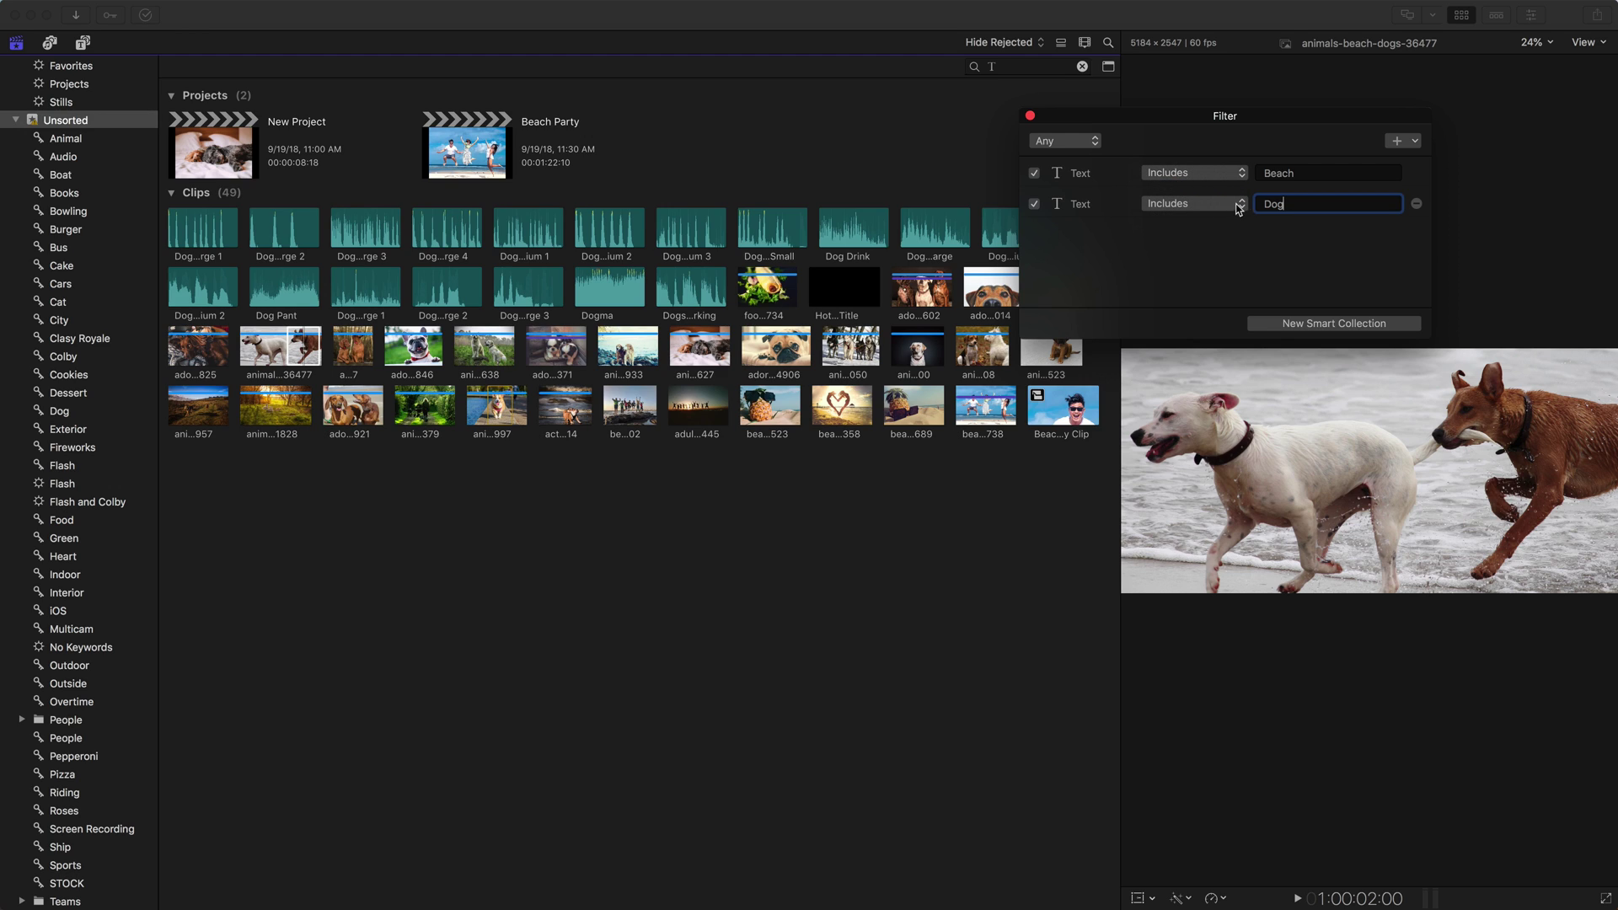
click(1207, 206)
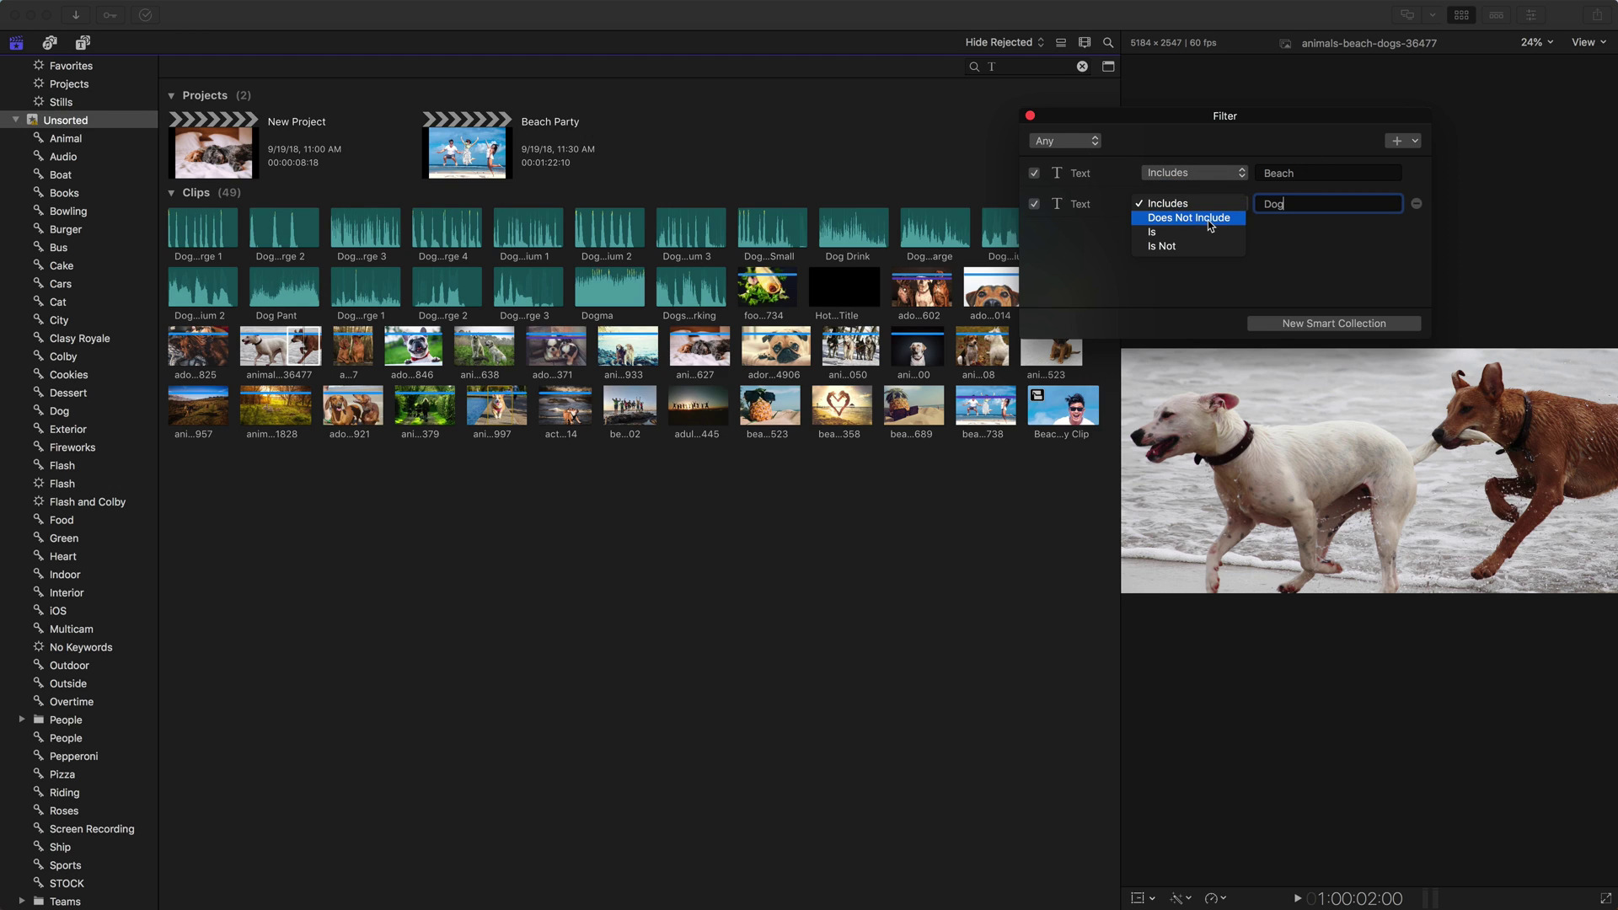
click(1208, 222)
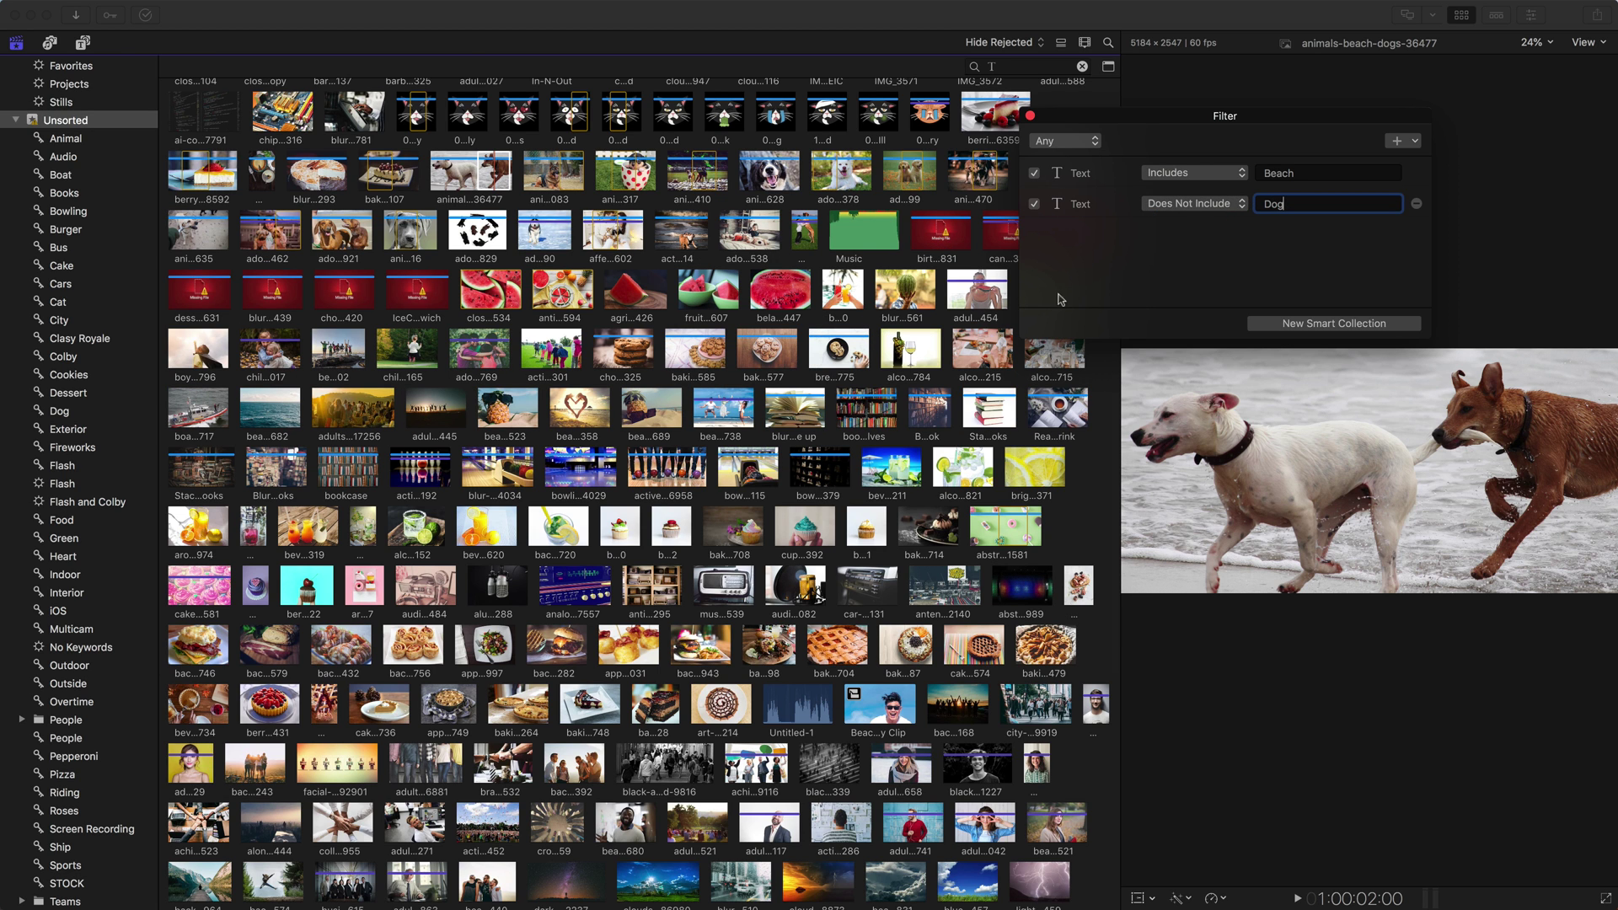
click(1186, 203)
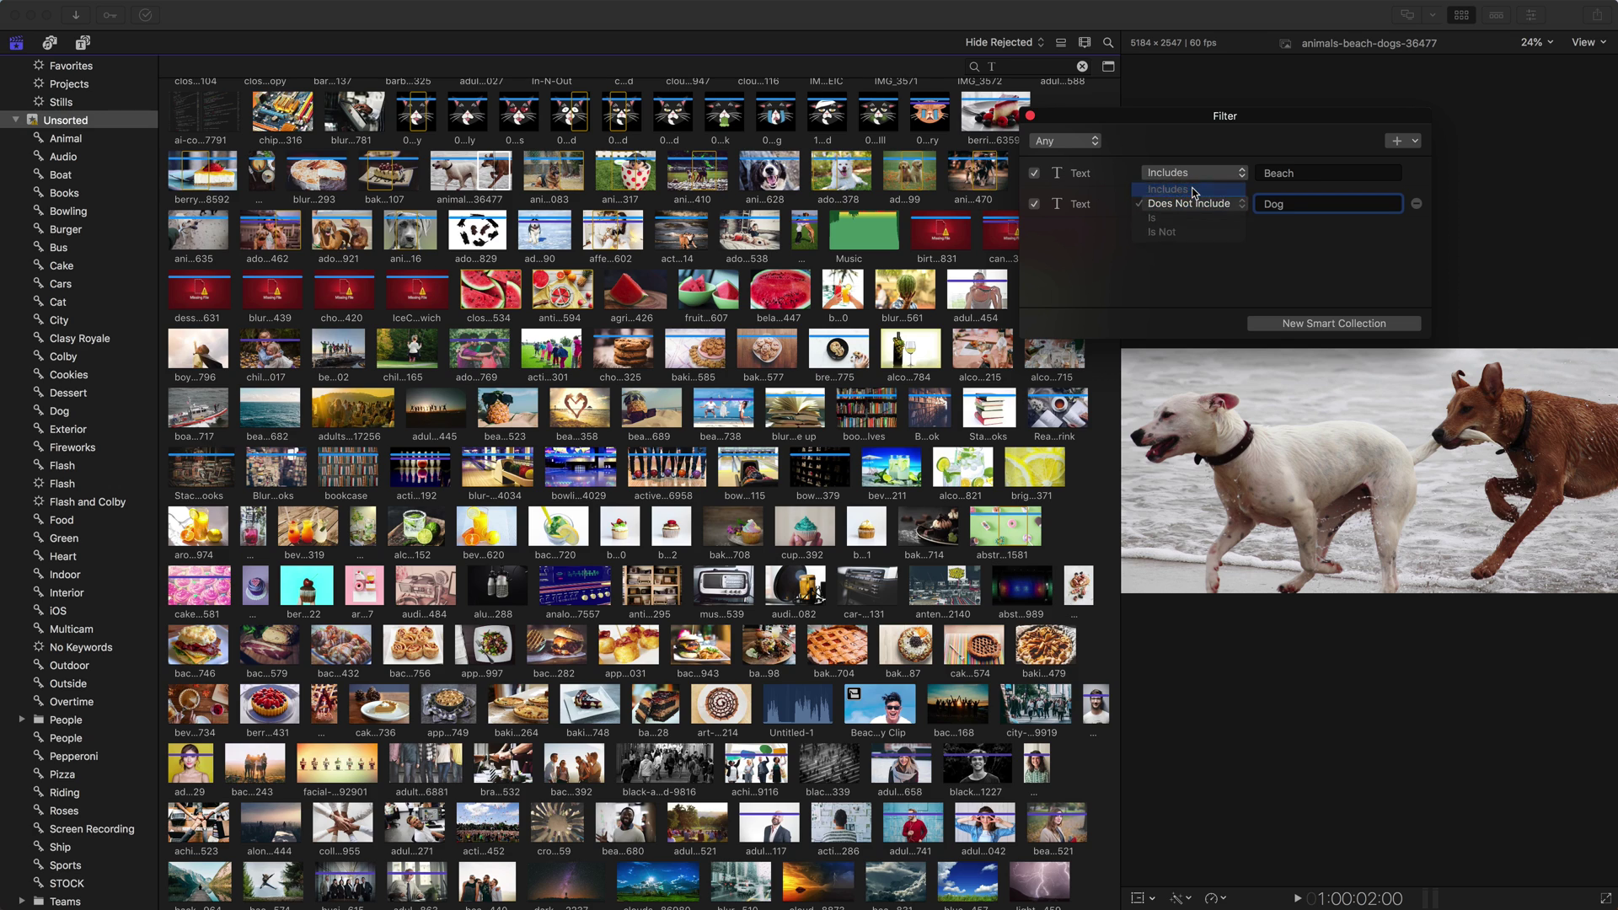
click(1156, 188)
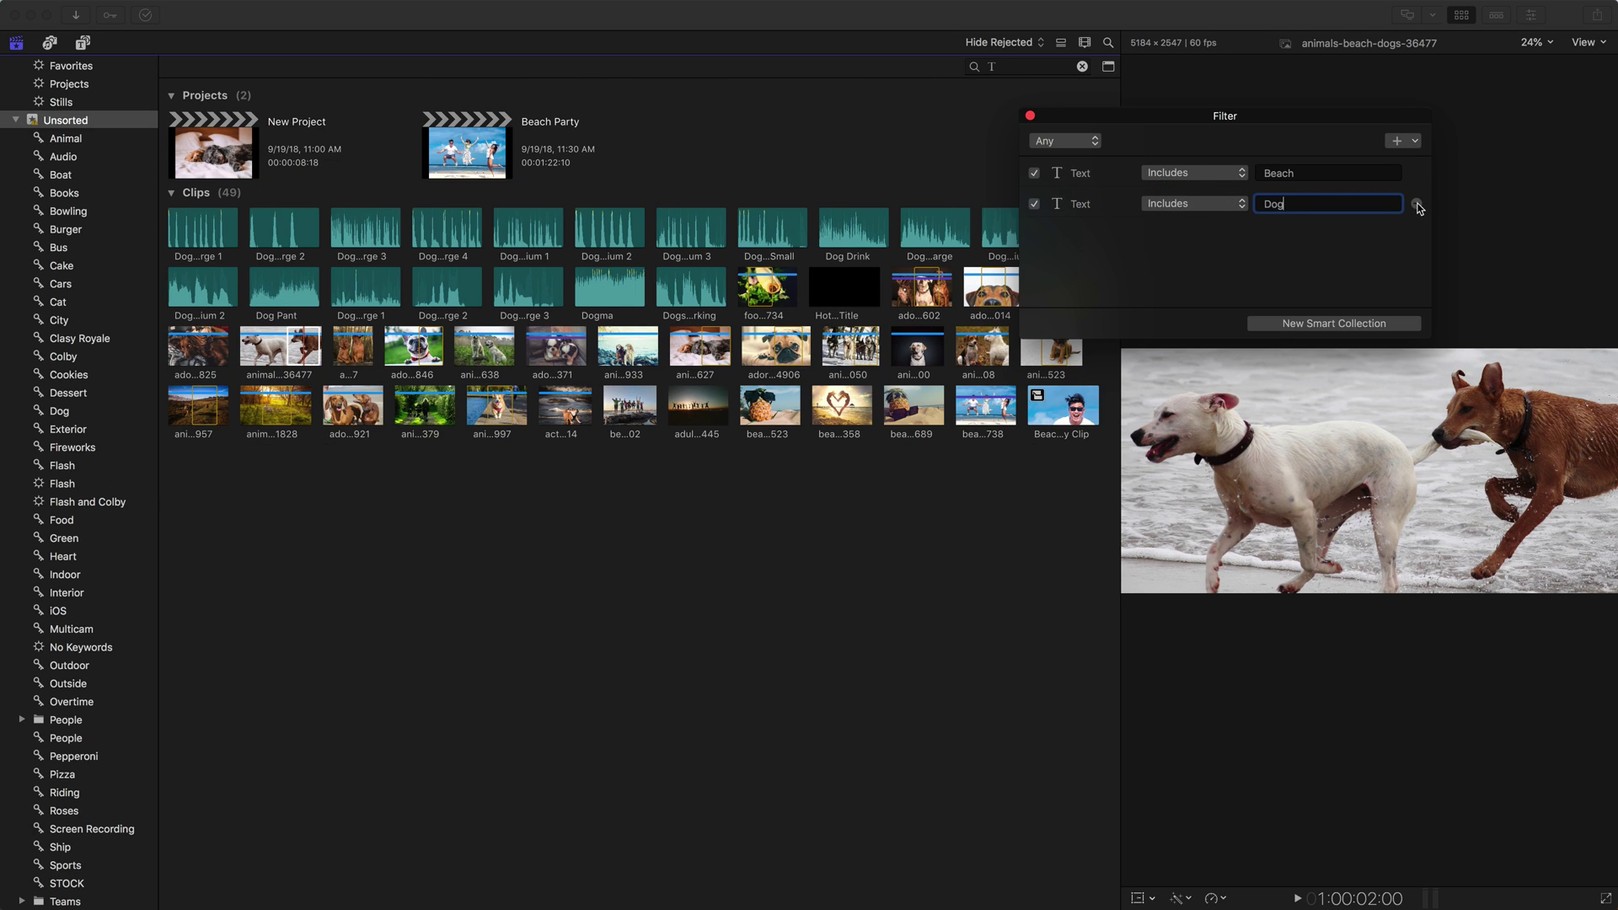
Remove the Dog text rule and add a Ratings rule set to Favorites.
click(1416, 204)
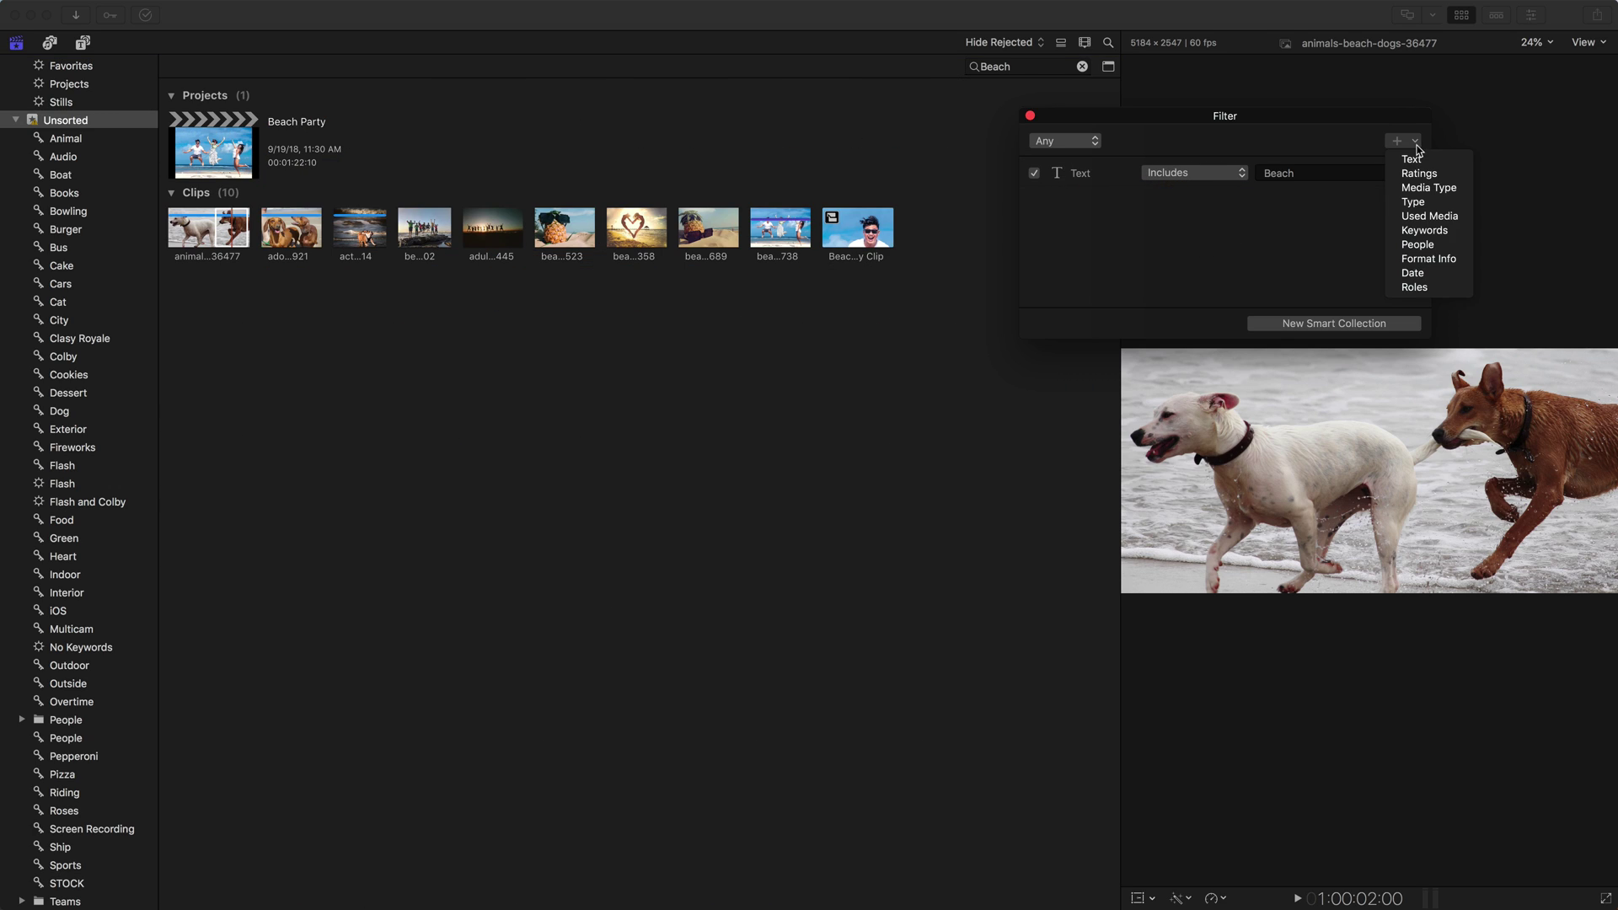
click(1412, 159)
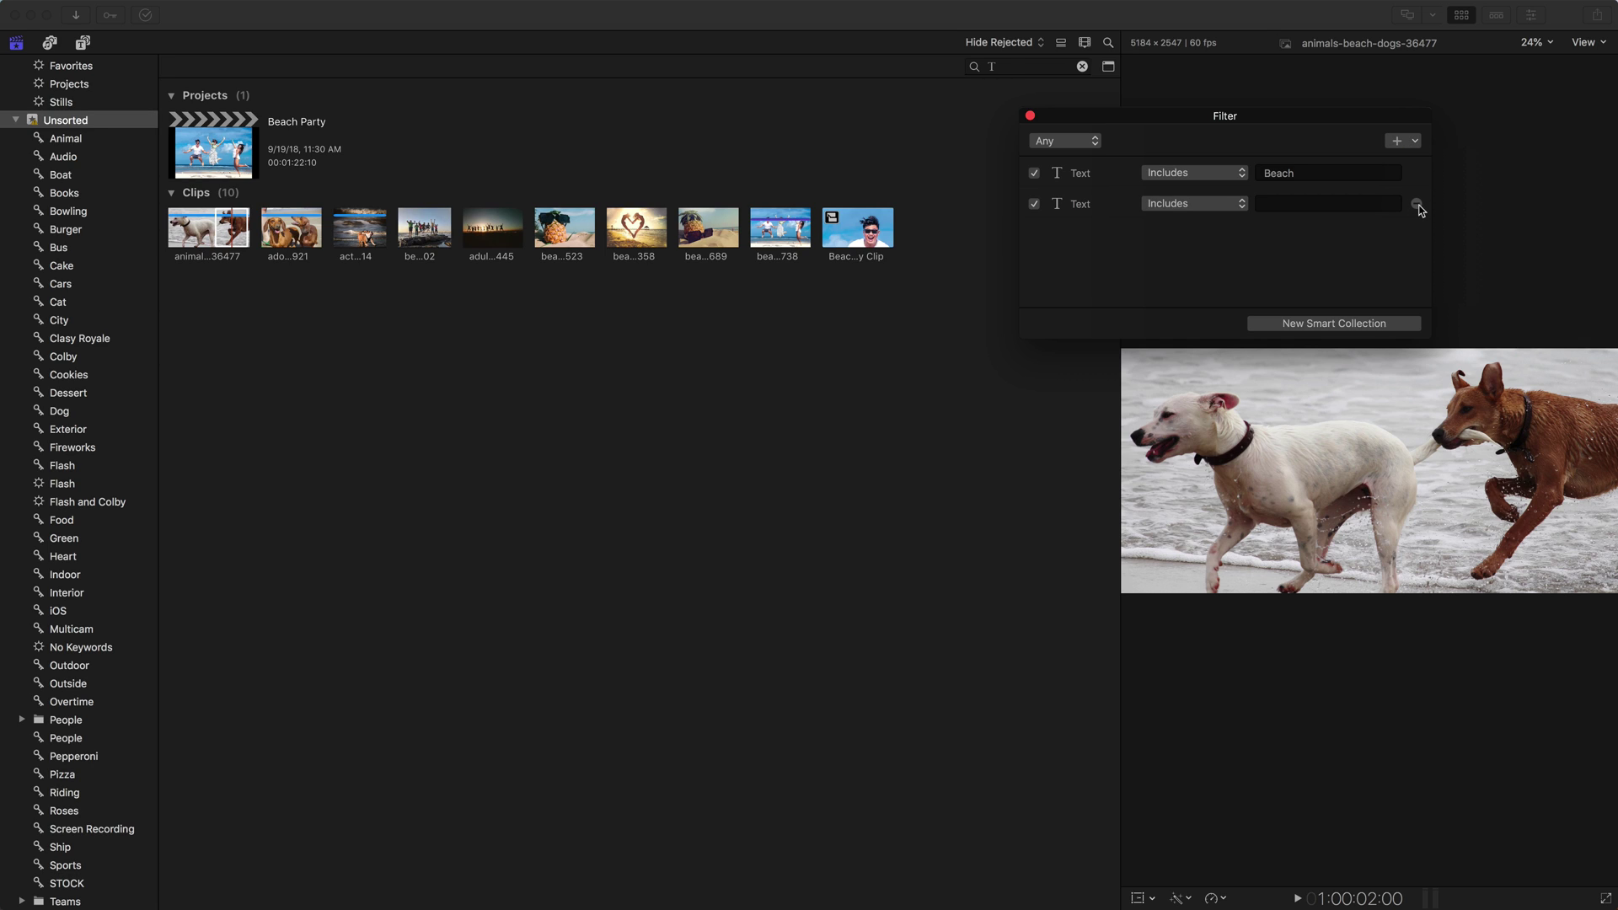
click(1418, 205)
click(1414, 142)
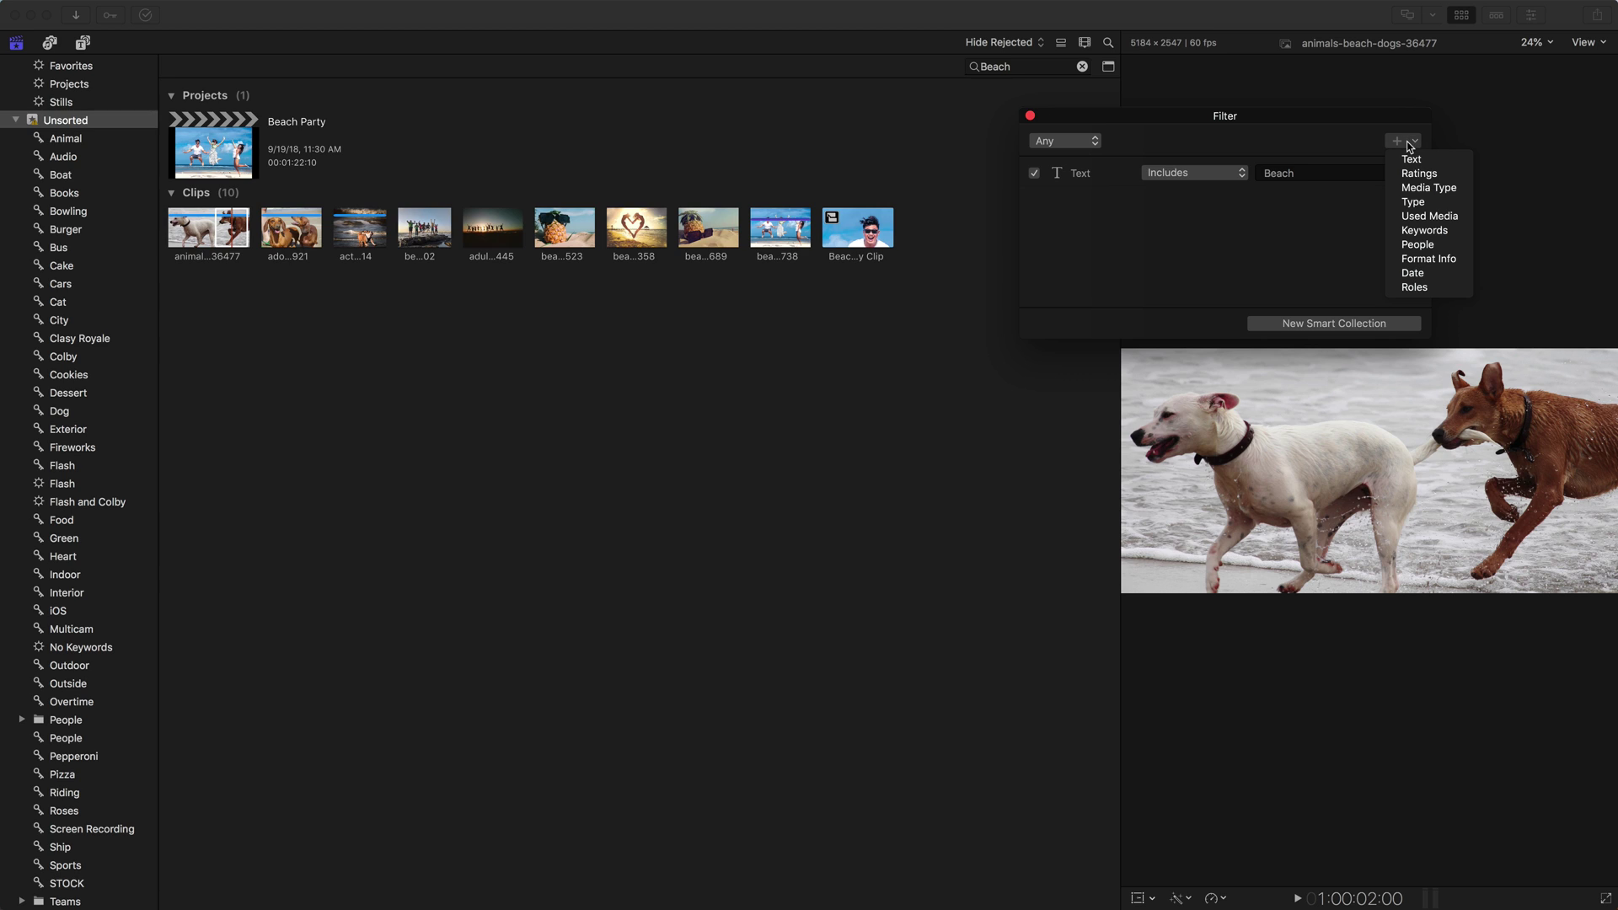
click(1419, 174)
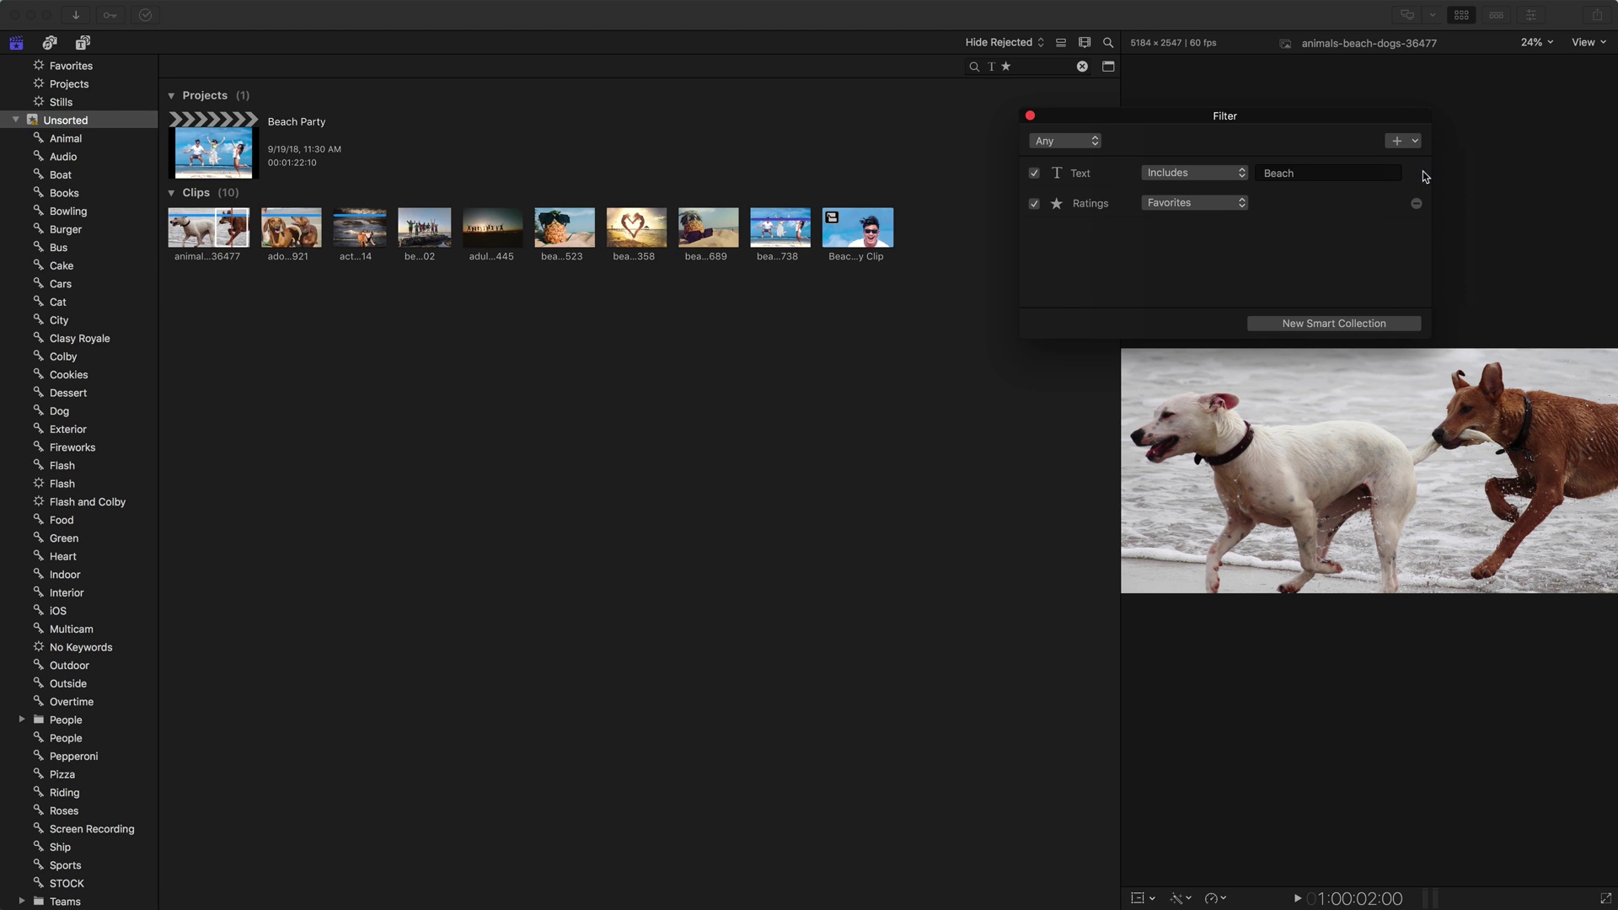
click(1188, 206)
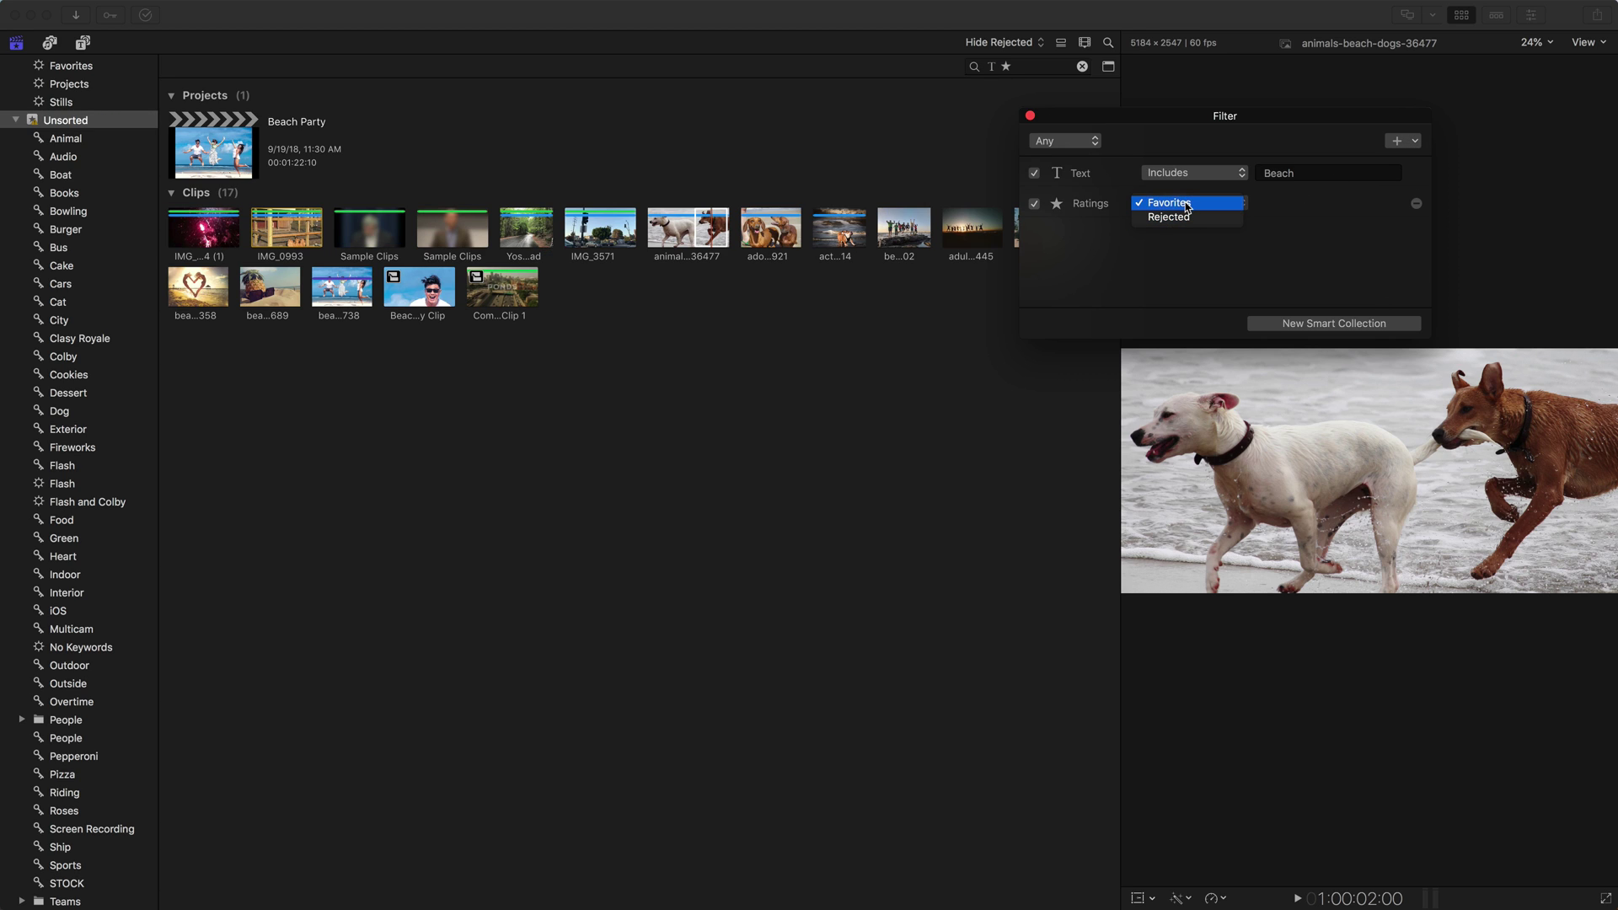
click(1187, 206)
Add a Media Type rule limited to Stills in a taller filter window.
click(1395, 143)
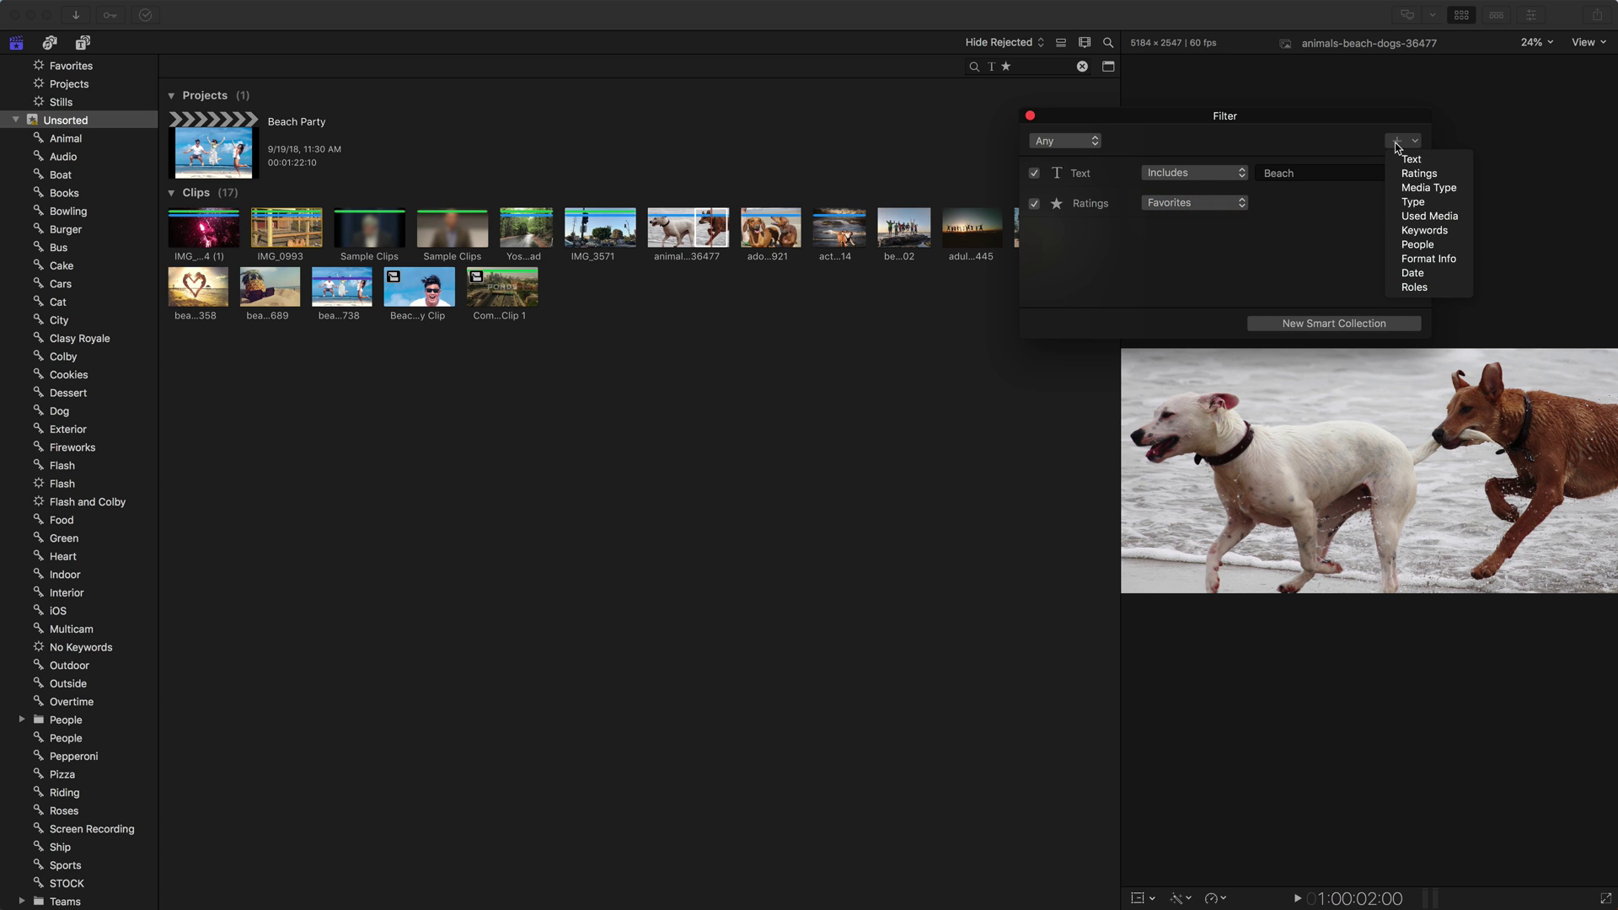
click(1413, 187)
drag(1436, 341, 1433, 615)
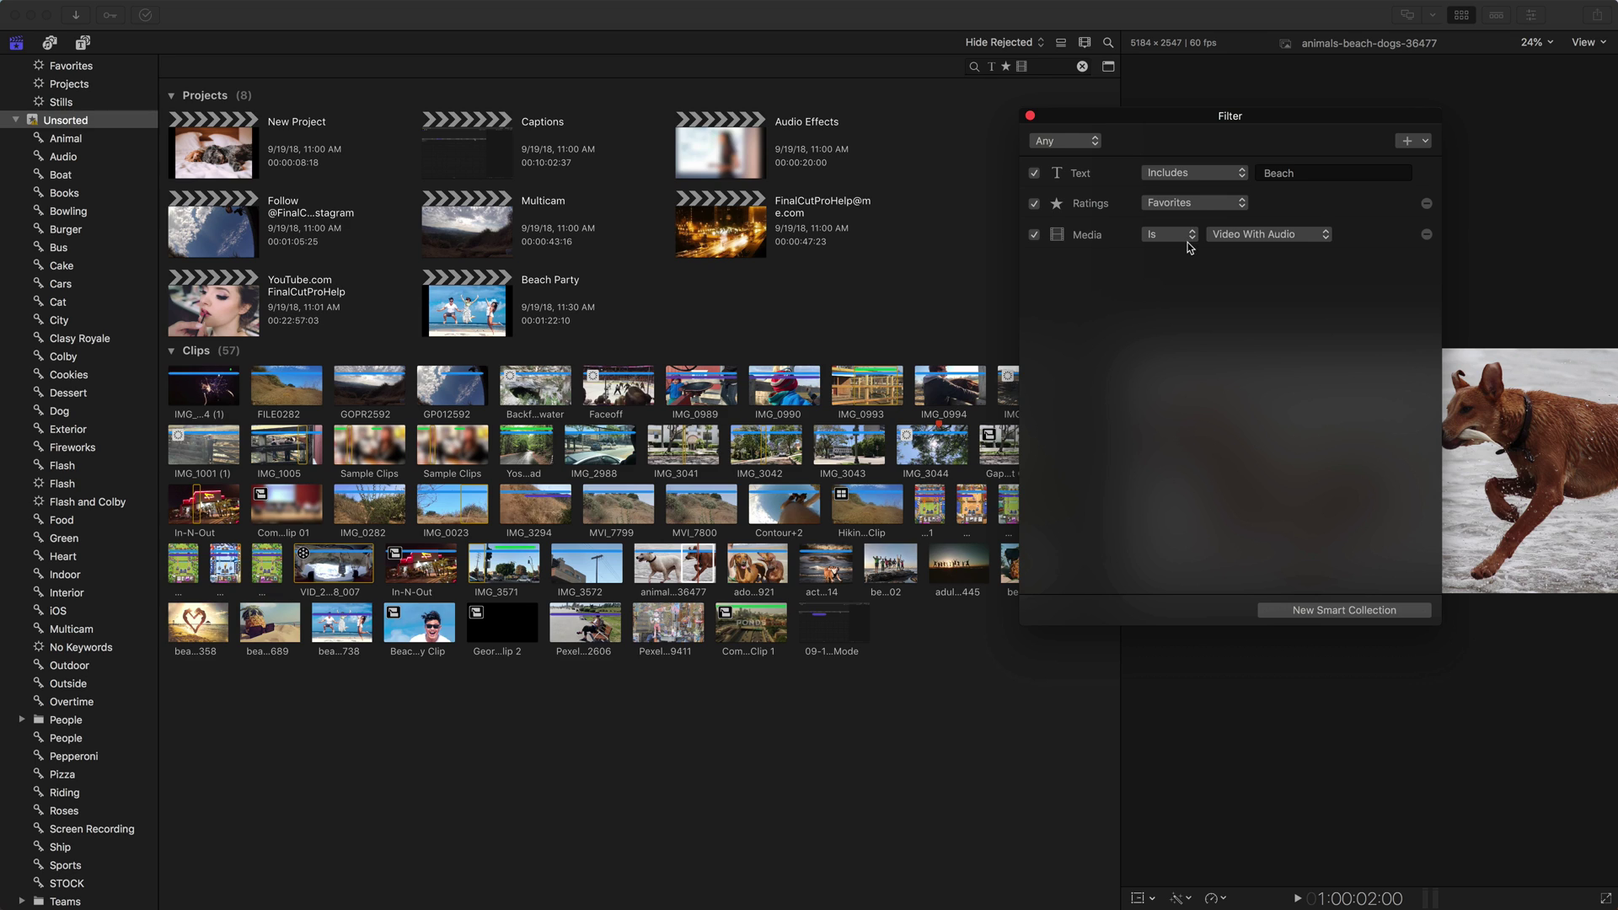
scroll(63, 190, up, 3)
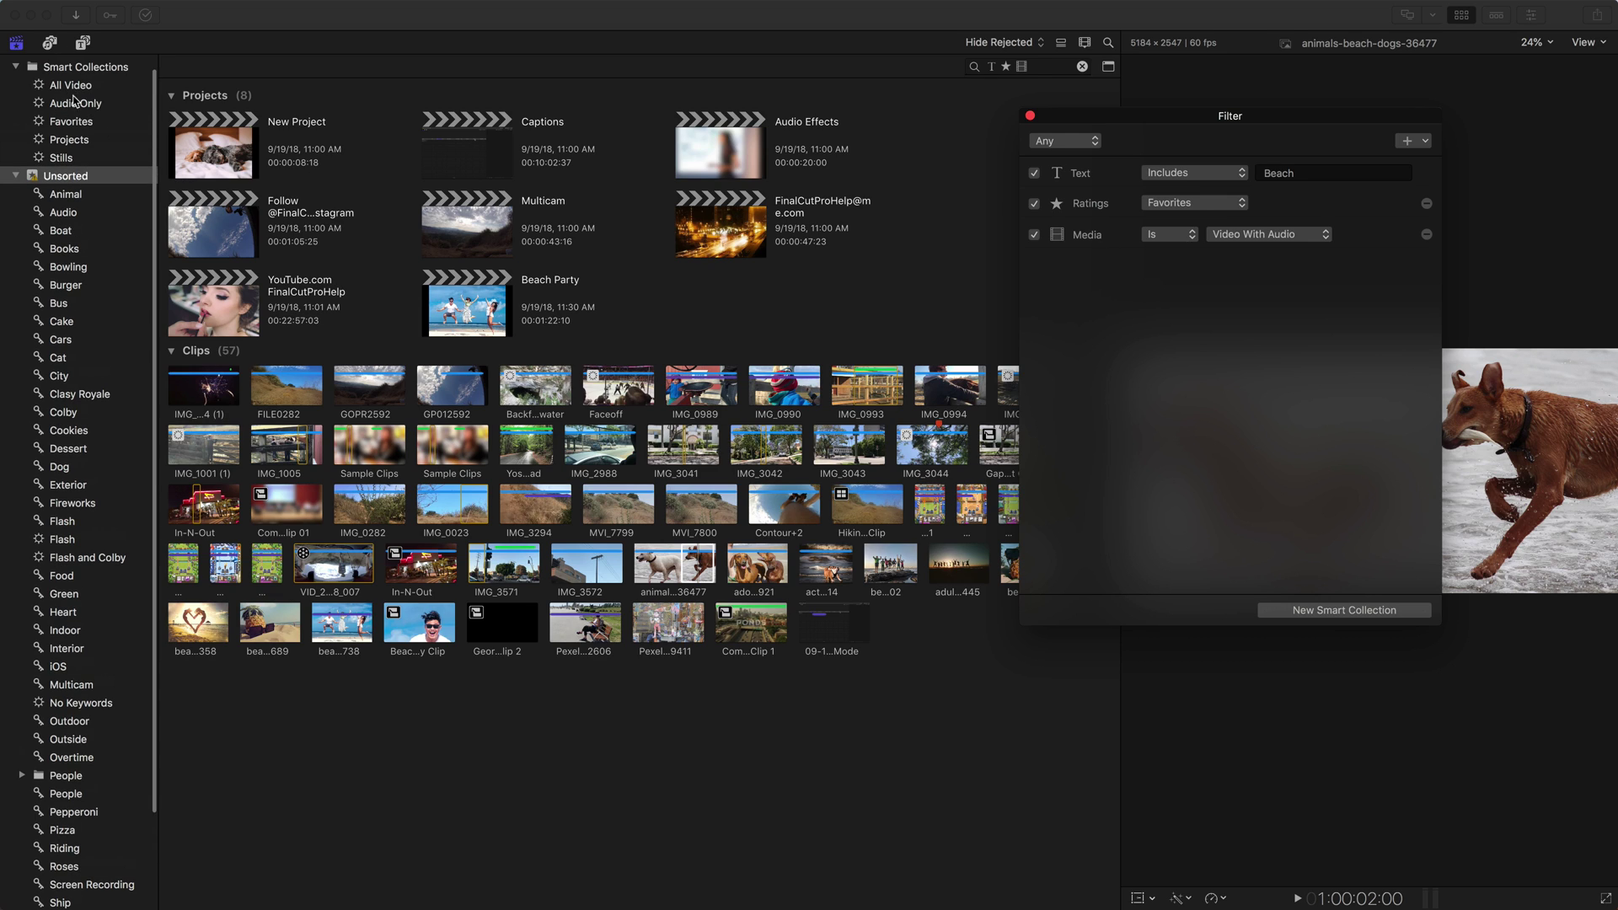
click(1236, 235)
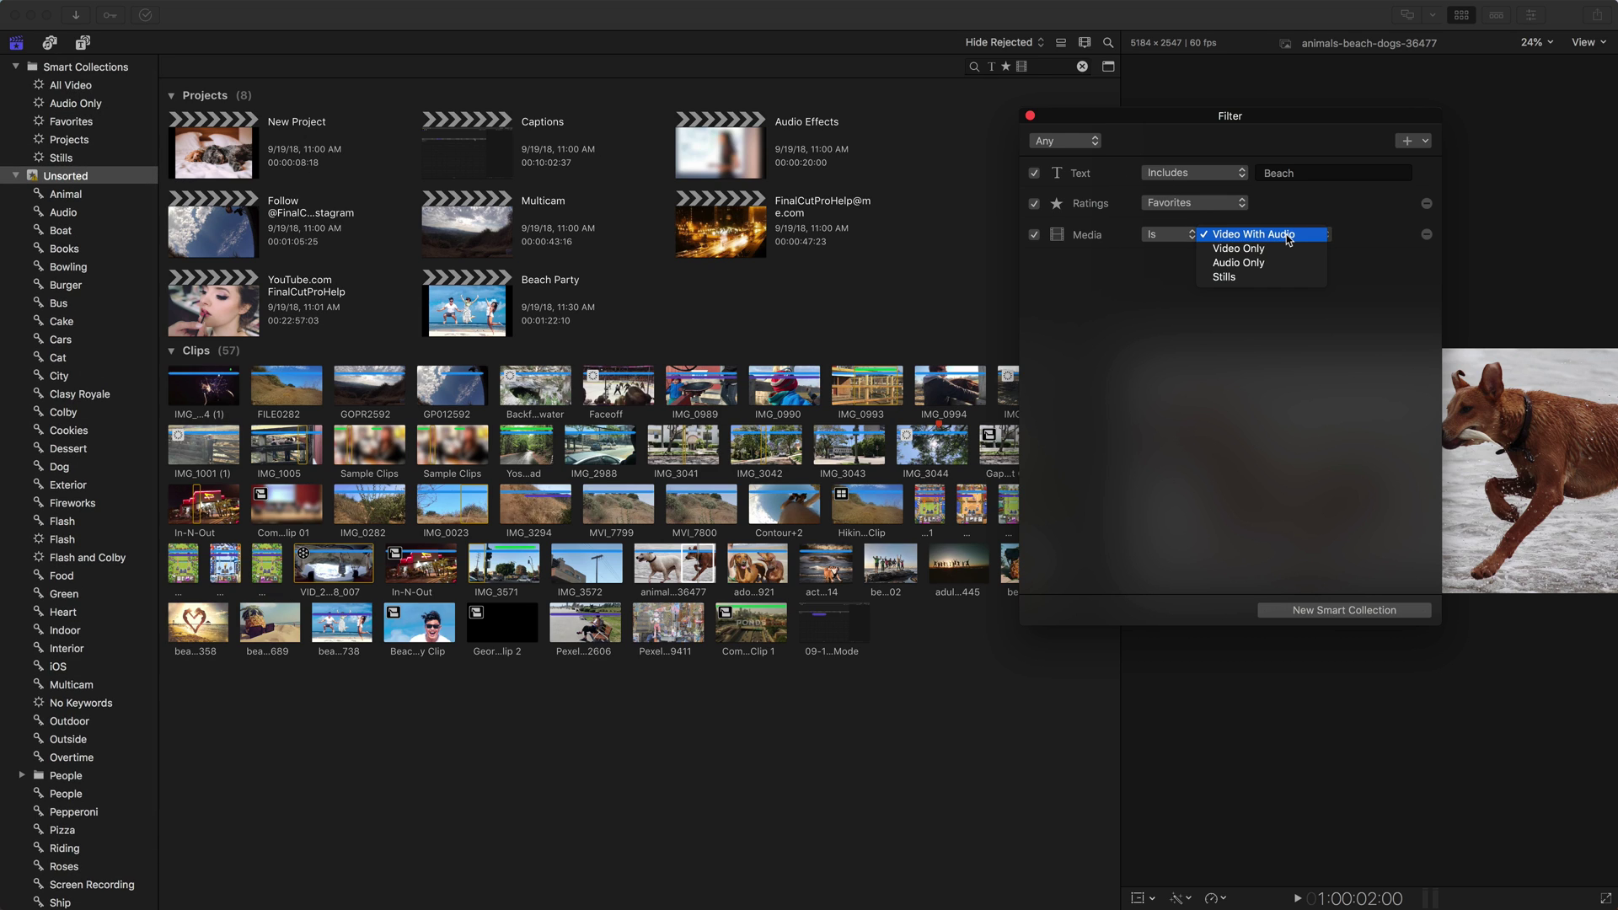
click(1271, 278)
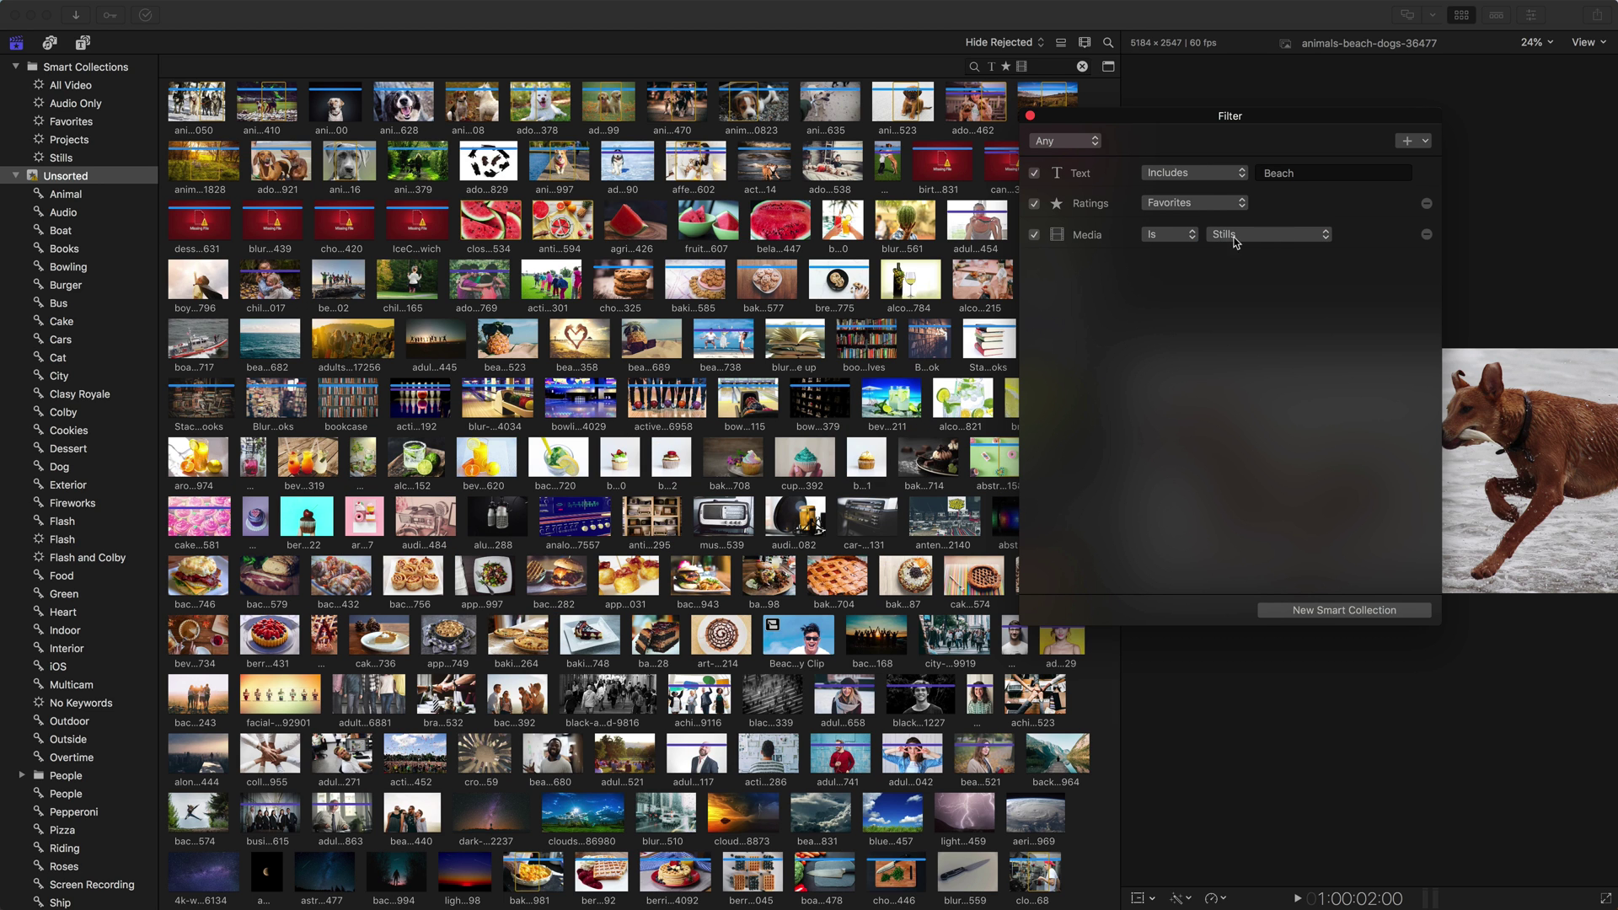
Switch matching to All, remove the Ratings rule, and add then remove a Type rule.
click(1073, 147)
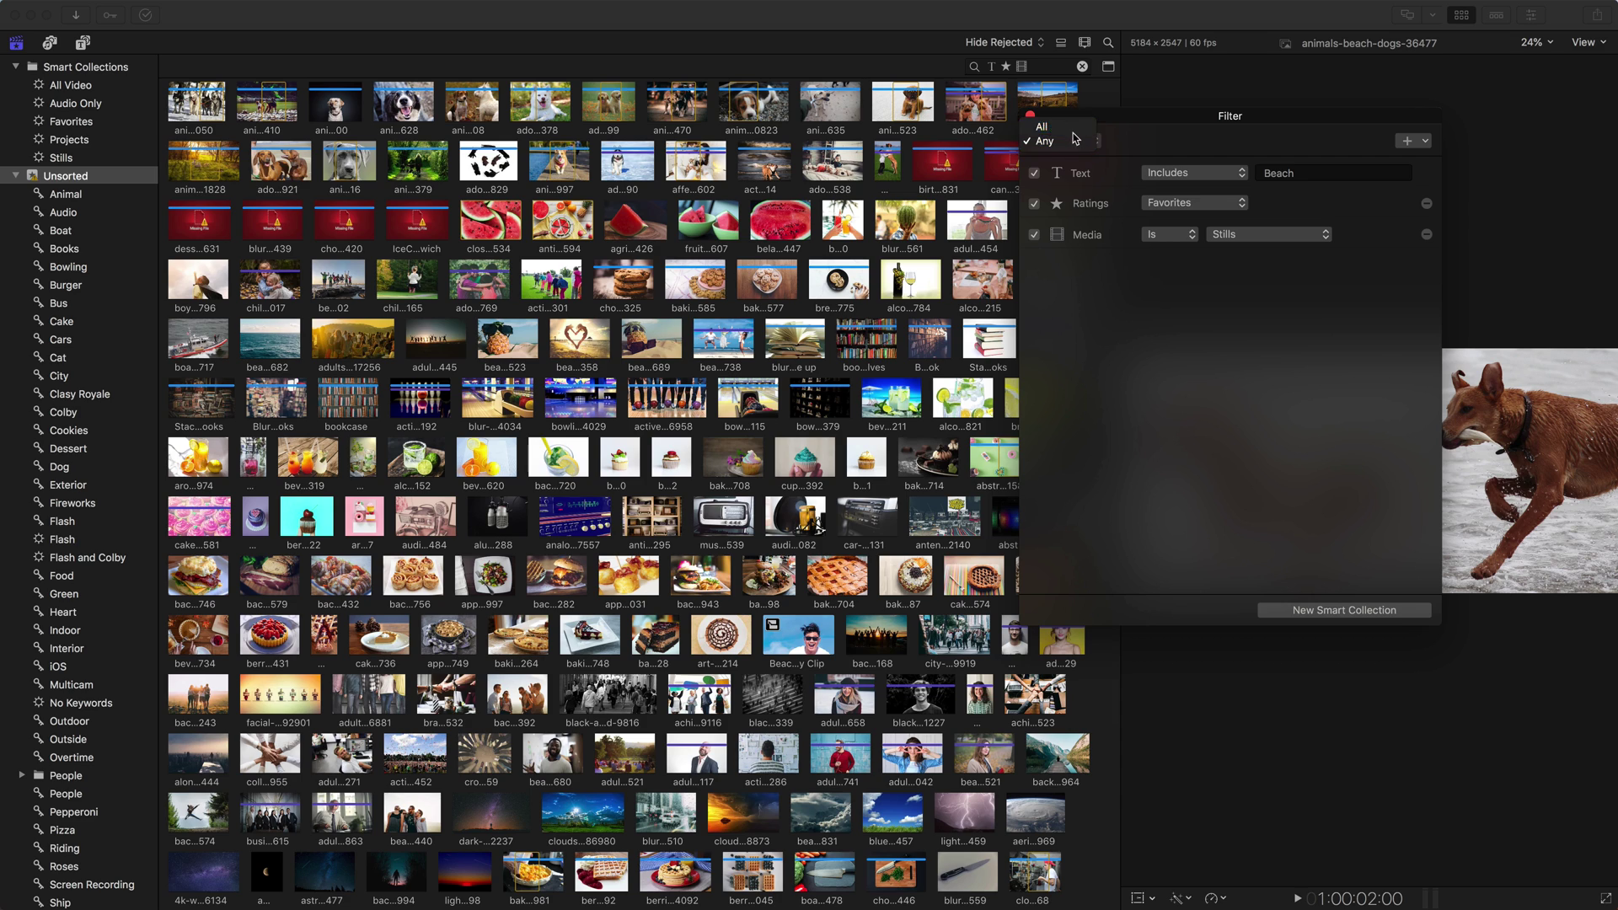
click(1045, 126)
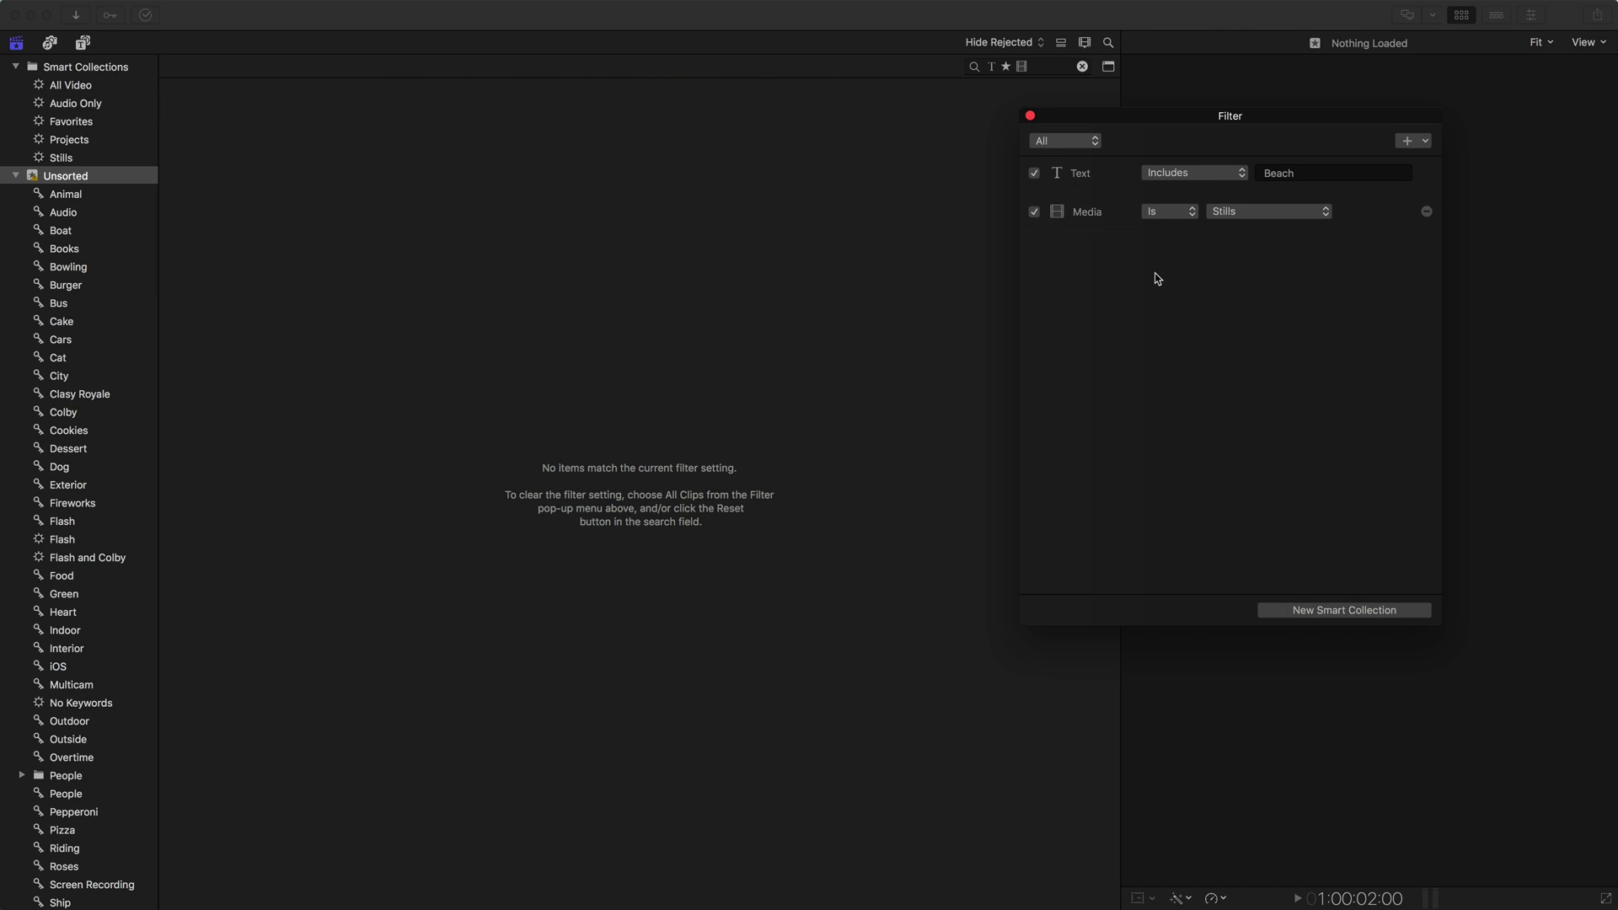
click(1427, 204)
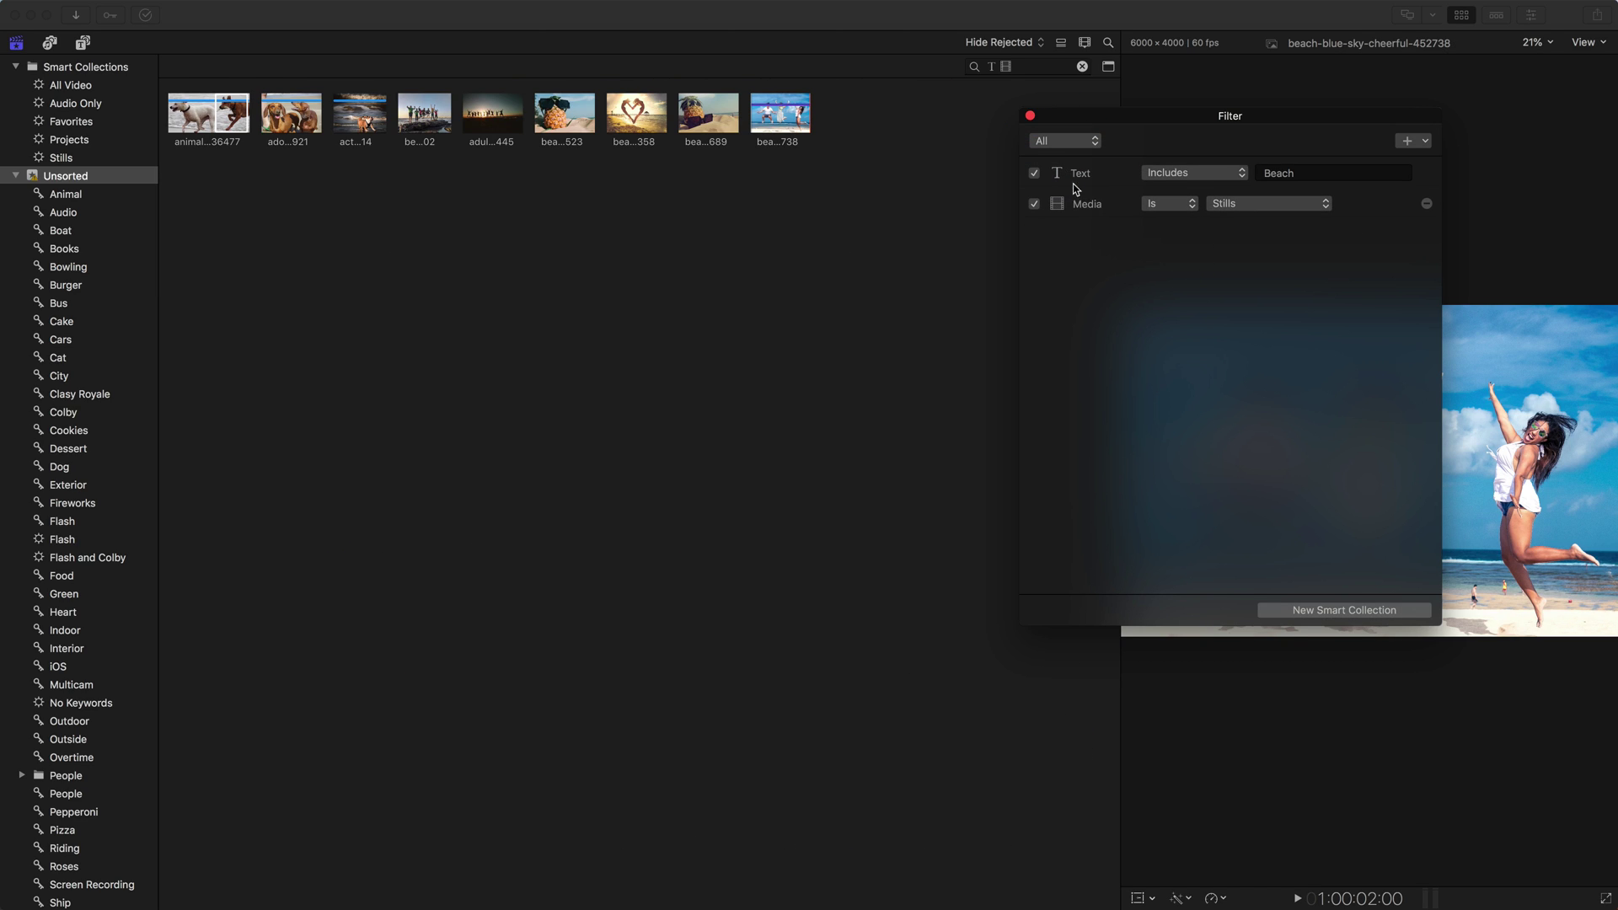
click(1424, 141)
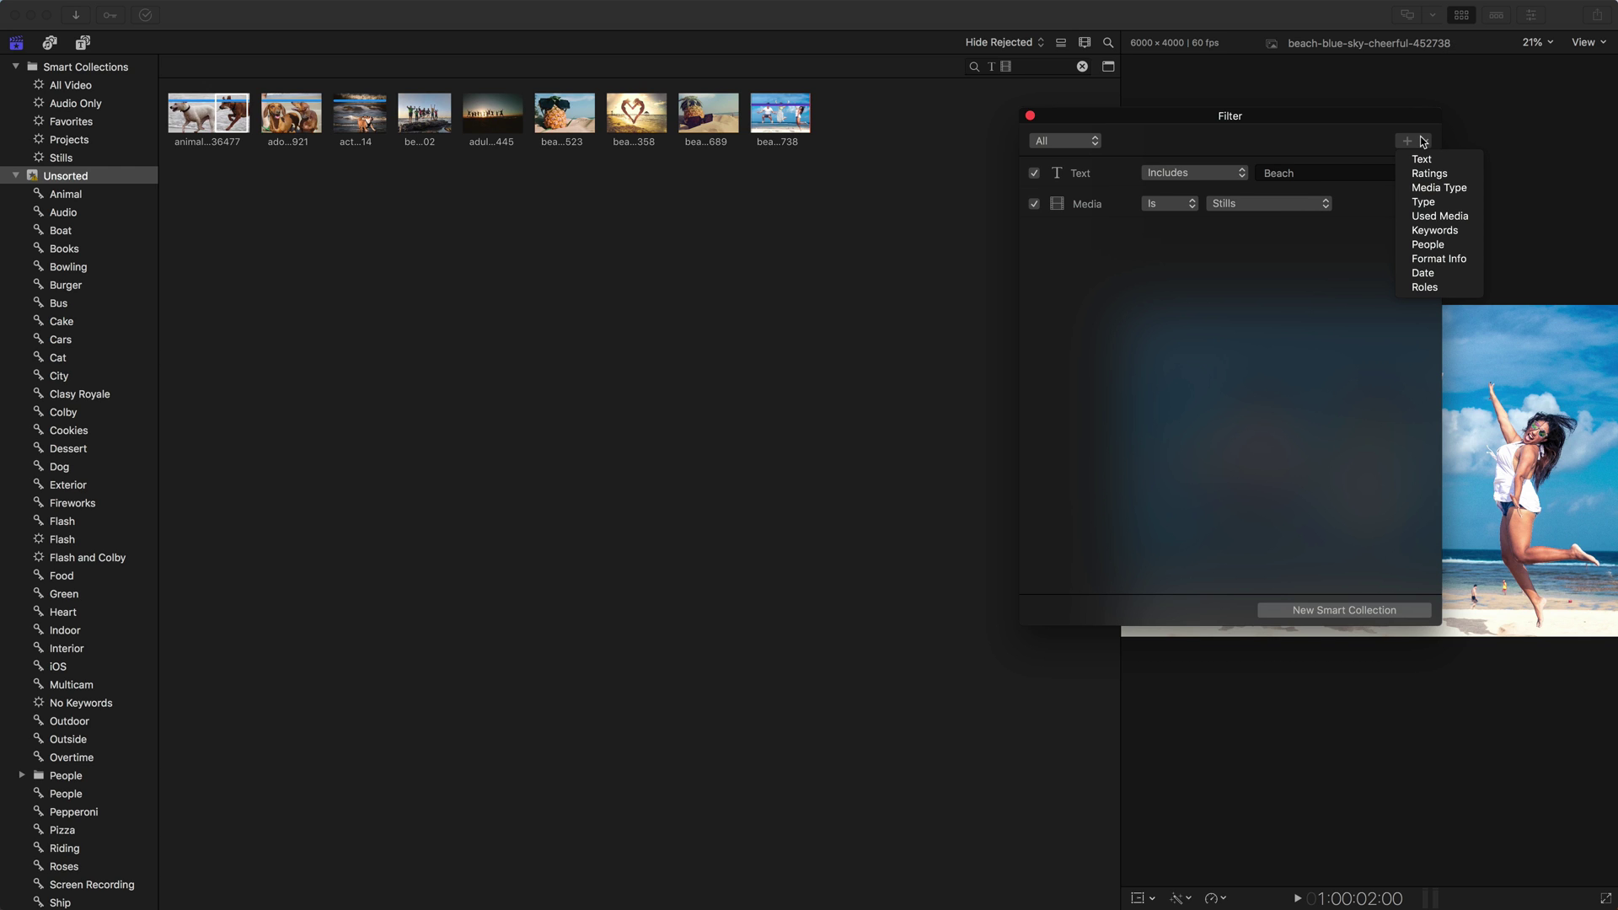
click(1442, 203)
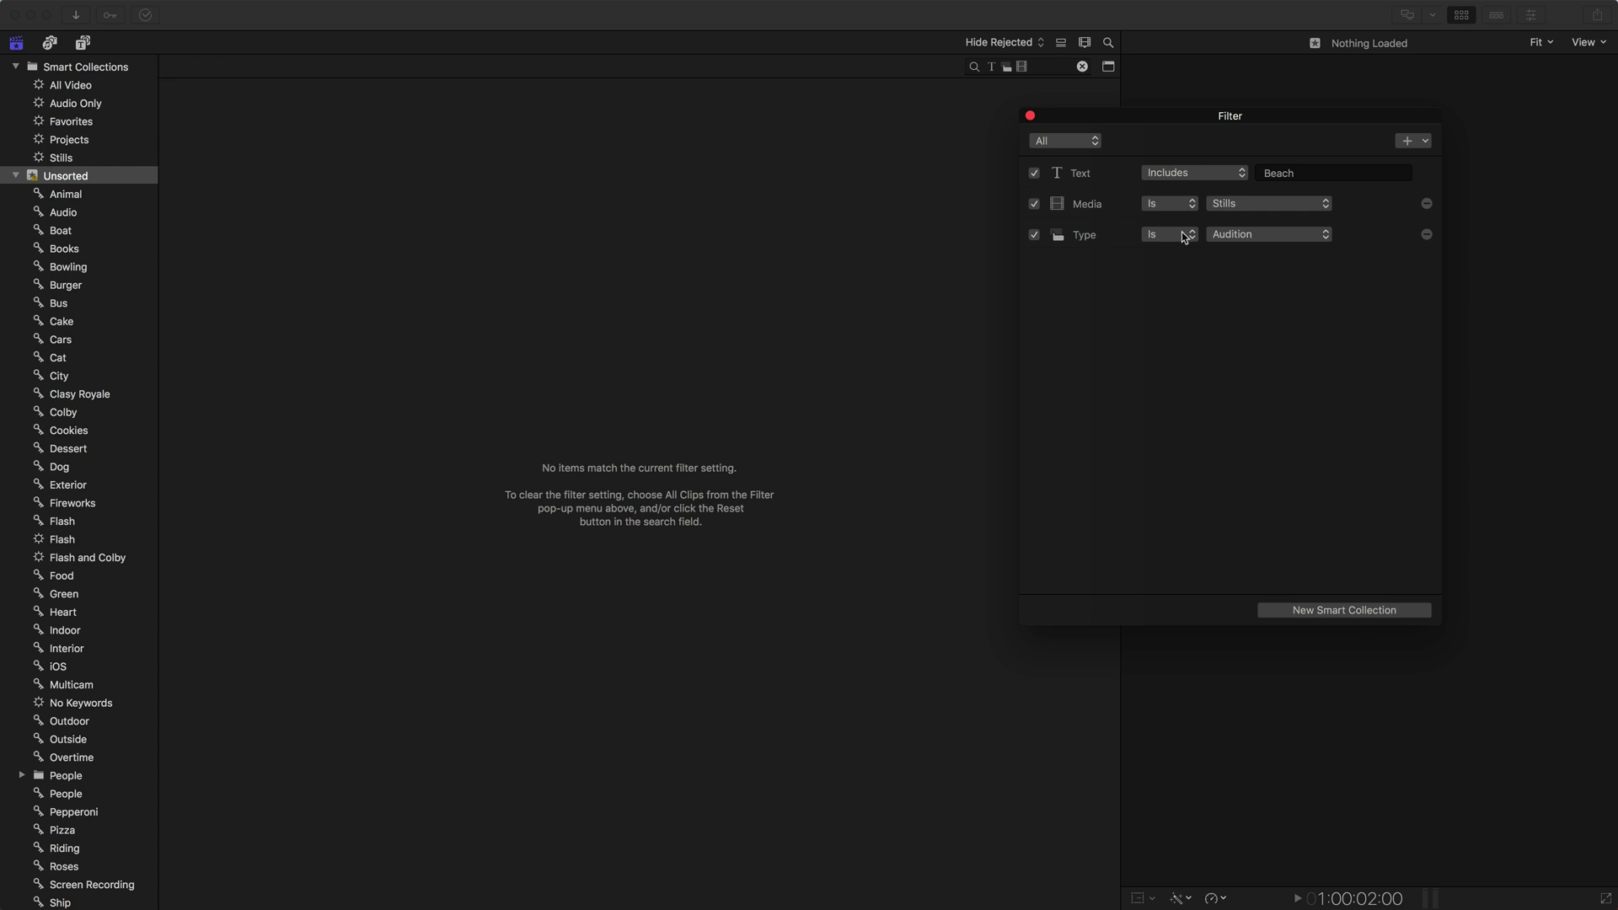
click(1245, 238)
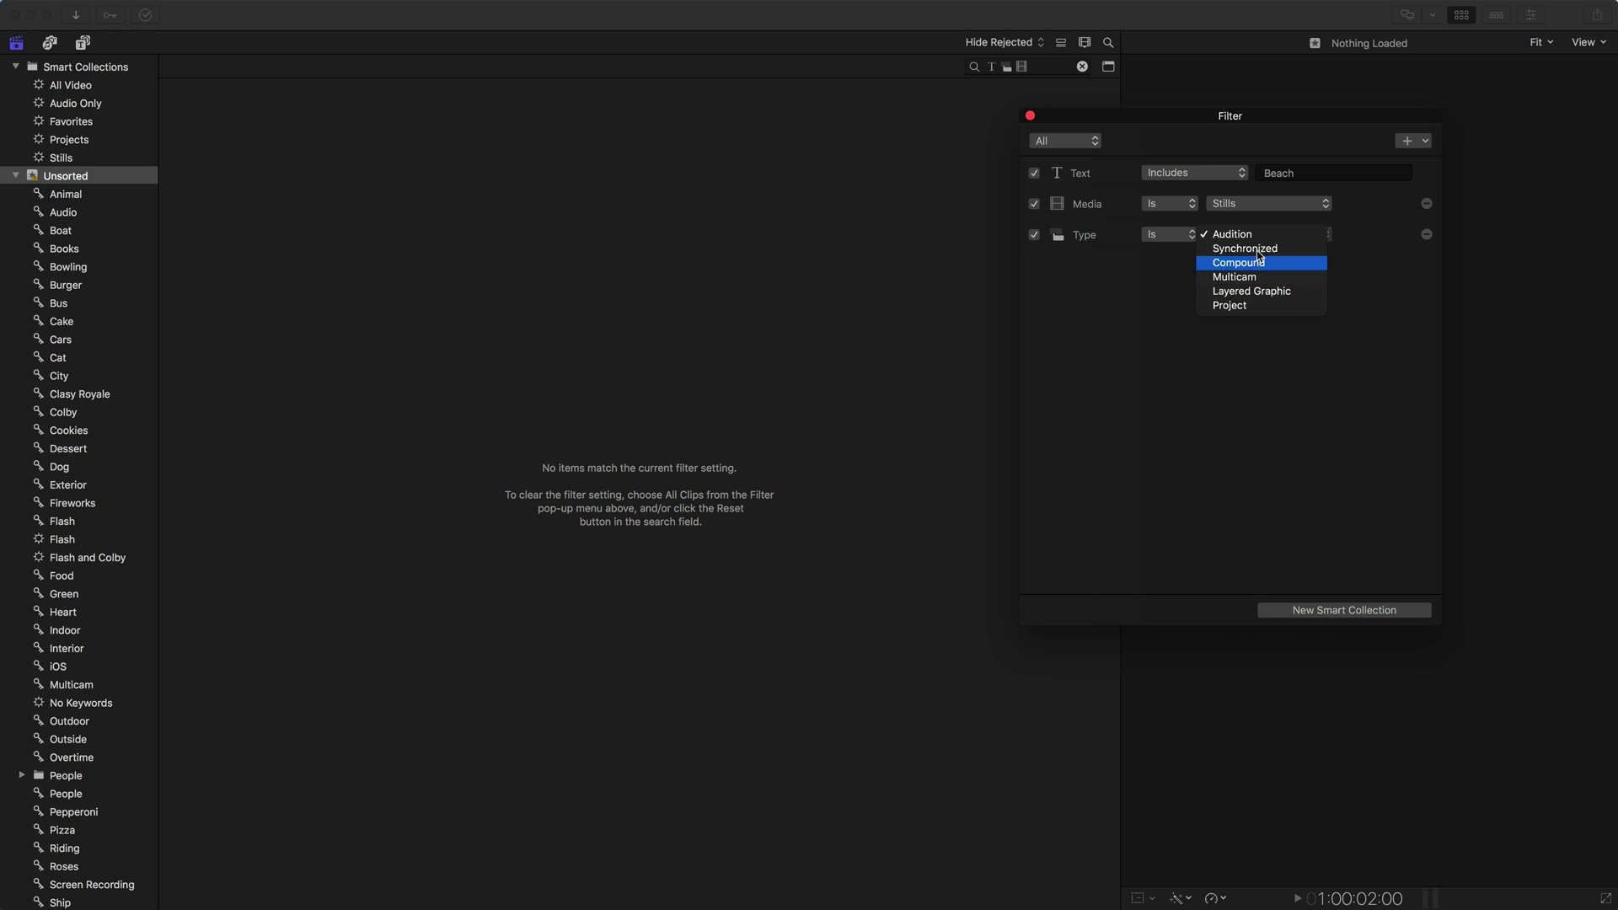
click(1368, 295)
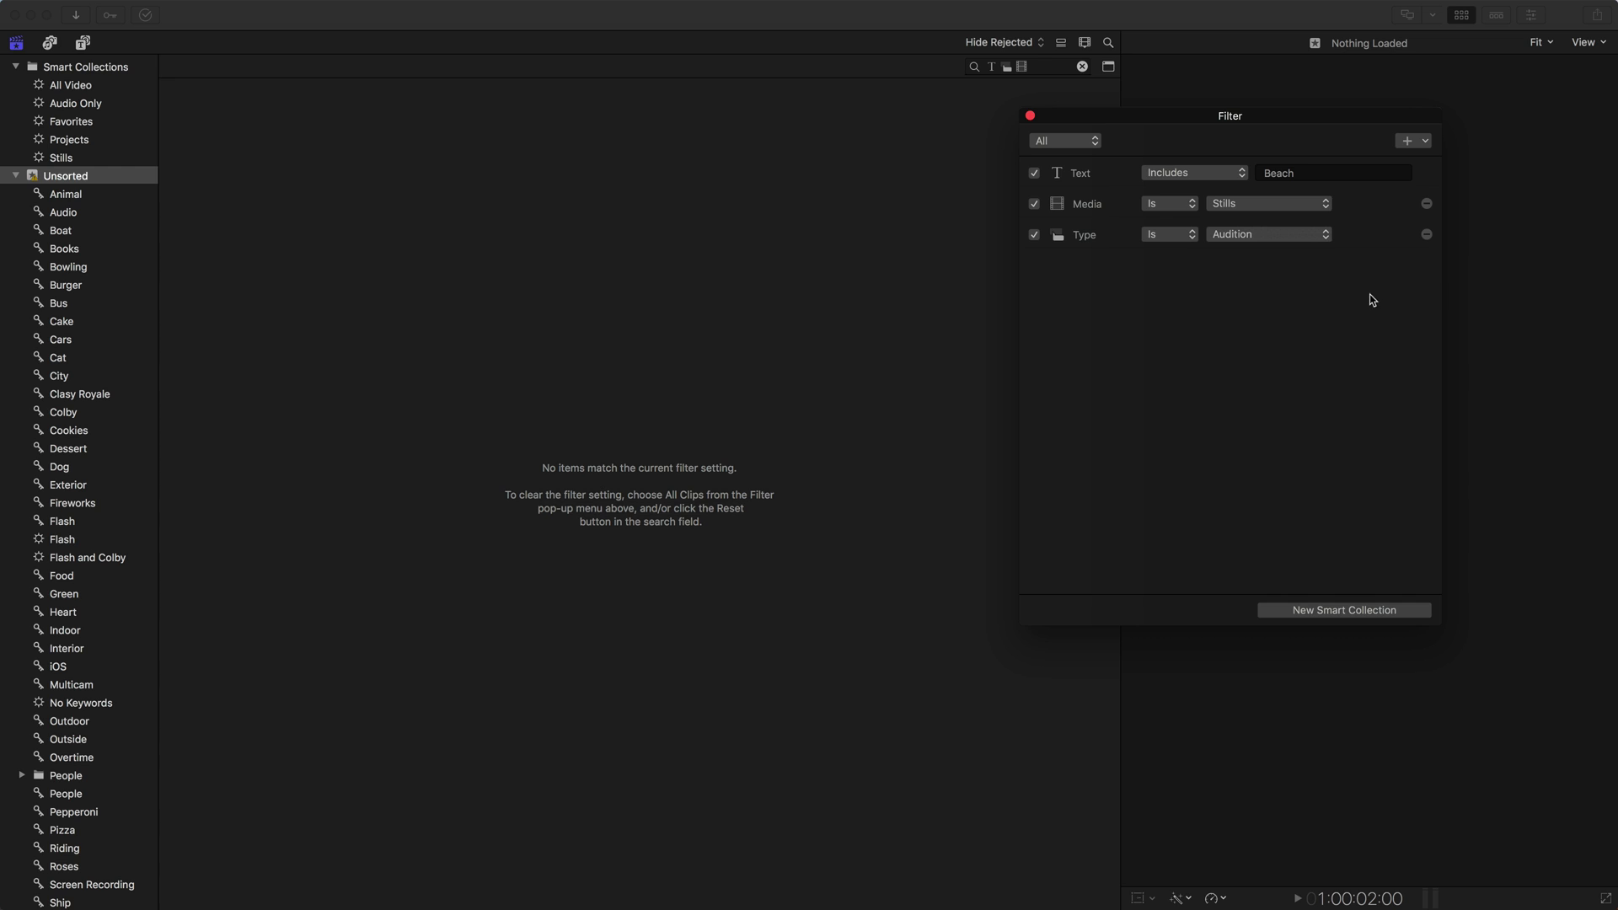
click(1426, 235)
Add a Used Media rule set to Used, leaving one beach still.
click(1411, 138)
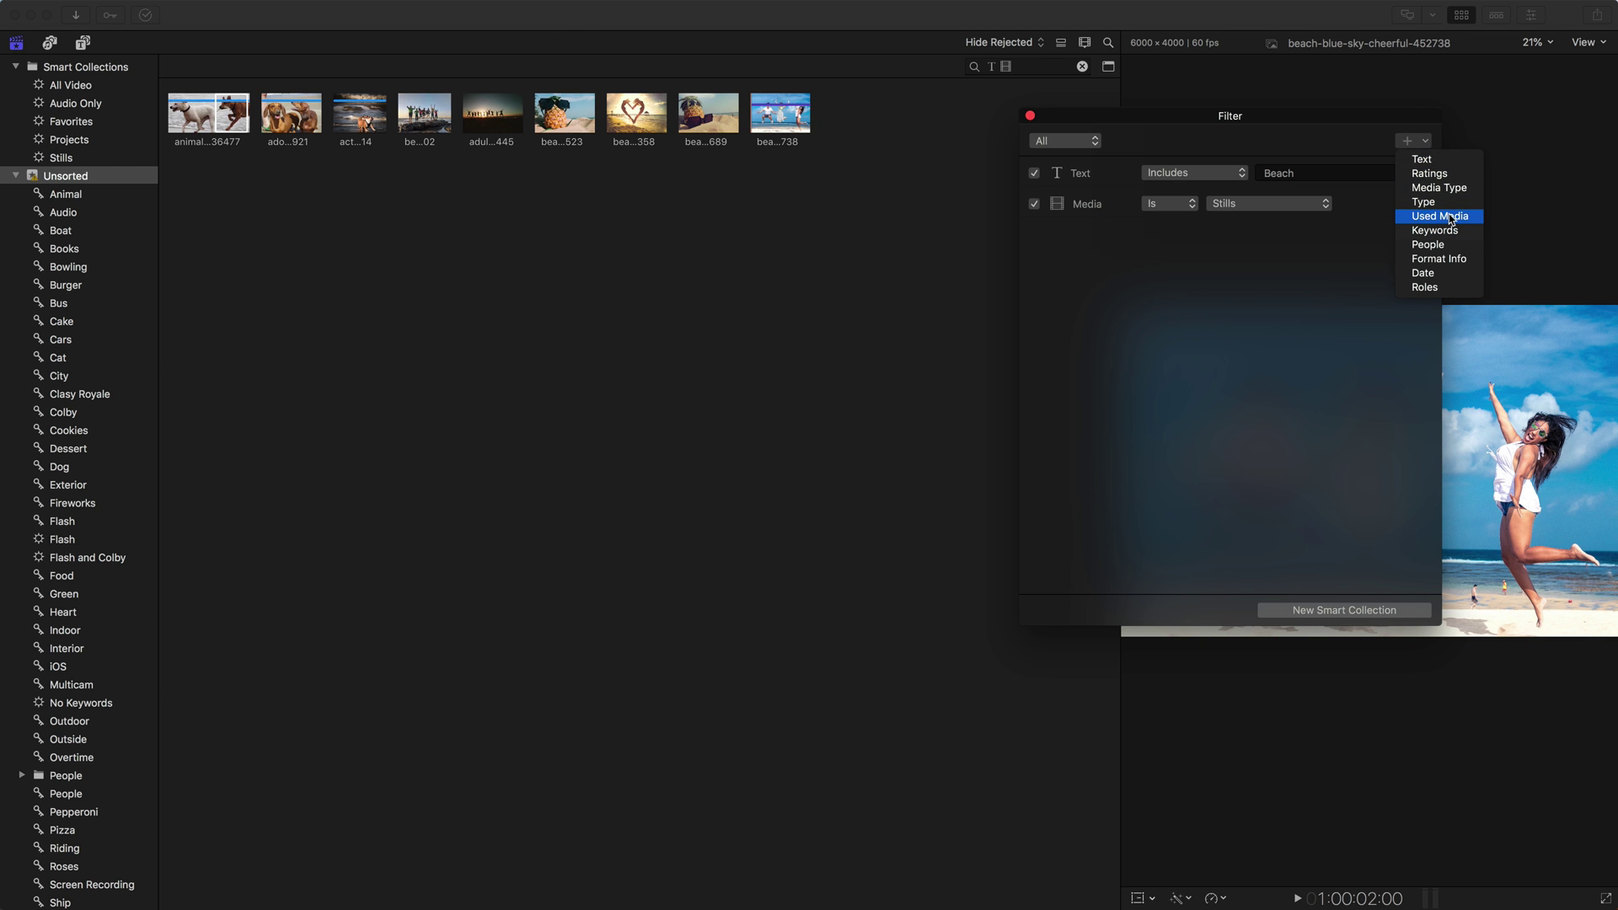
click(1450, 217)
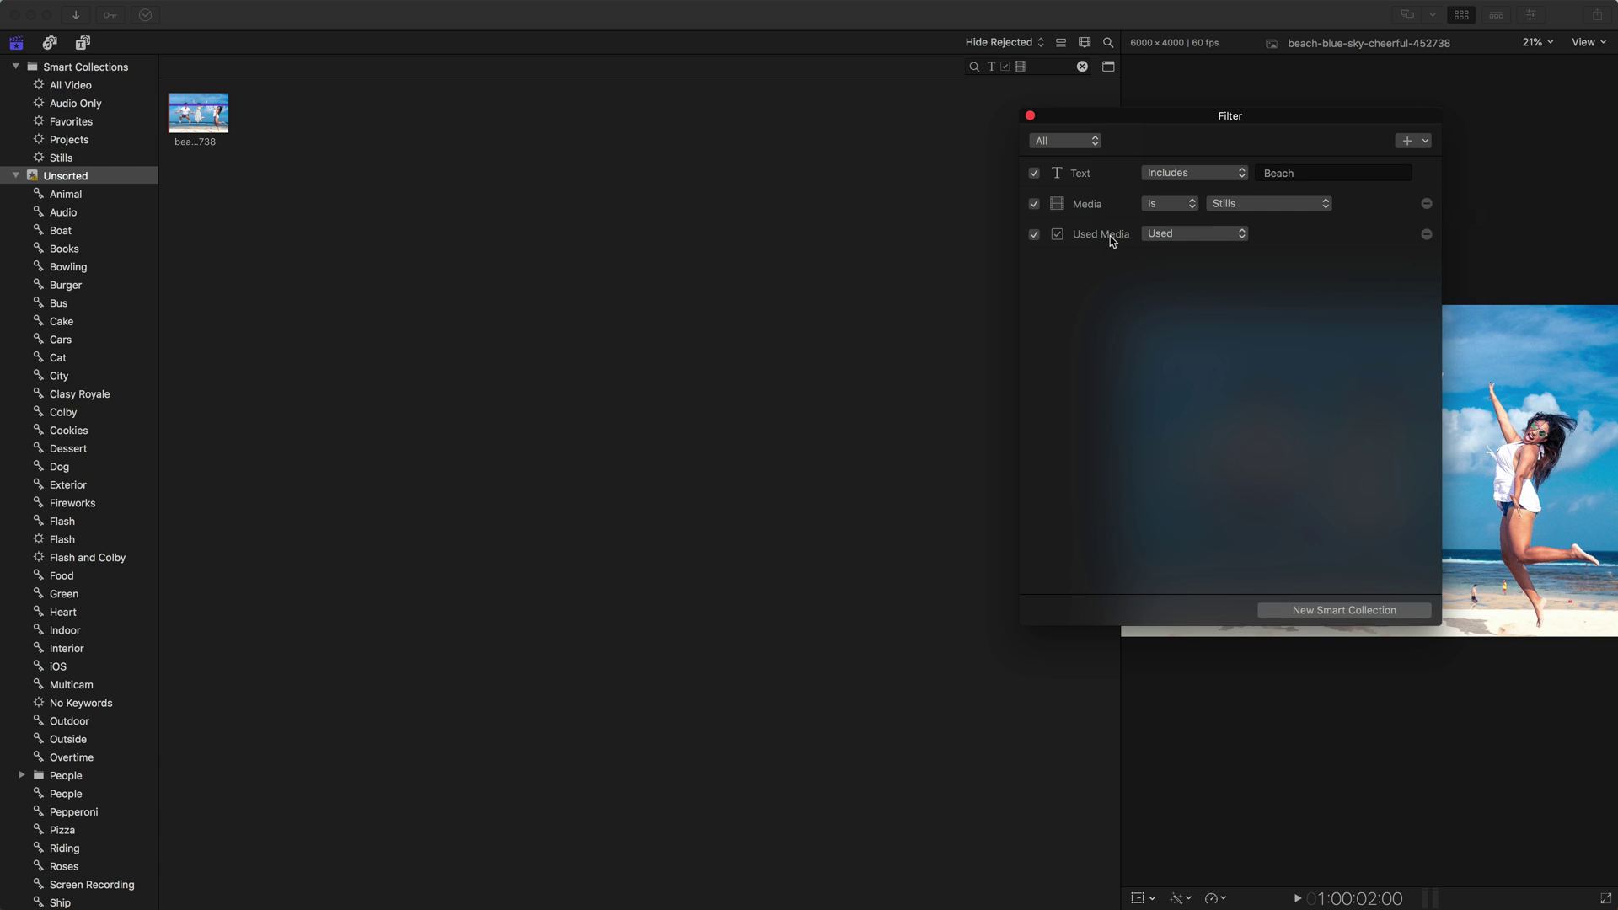
click(1195, 235)
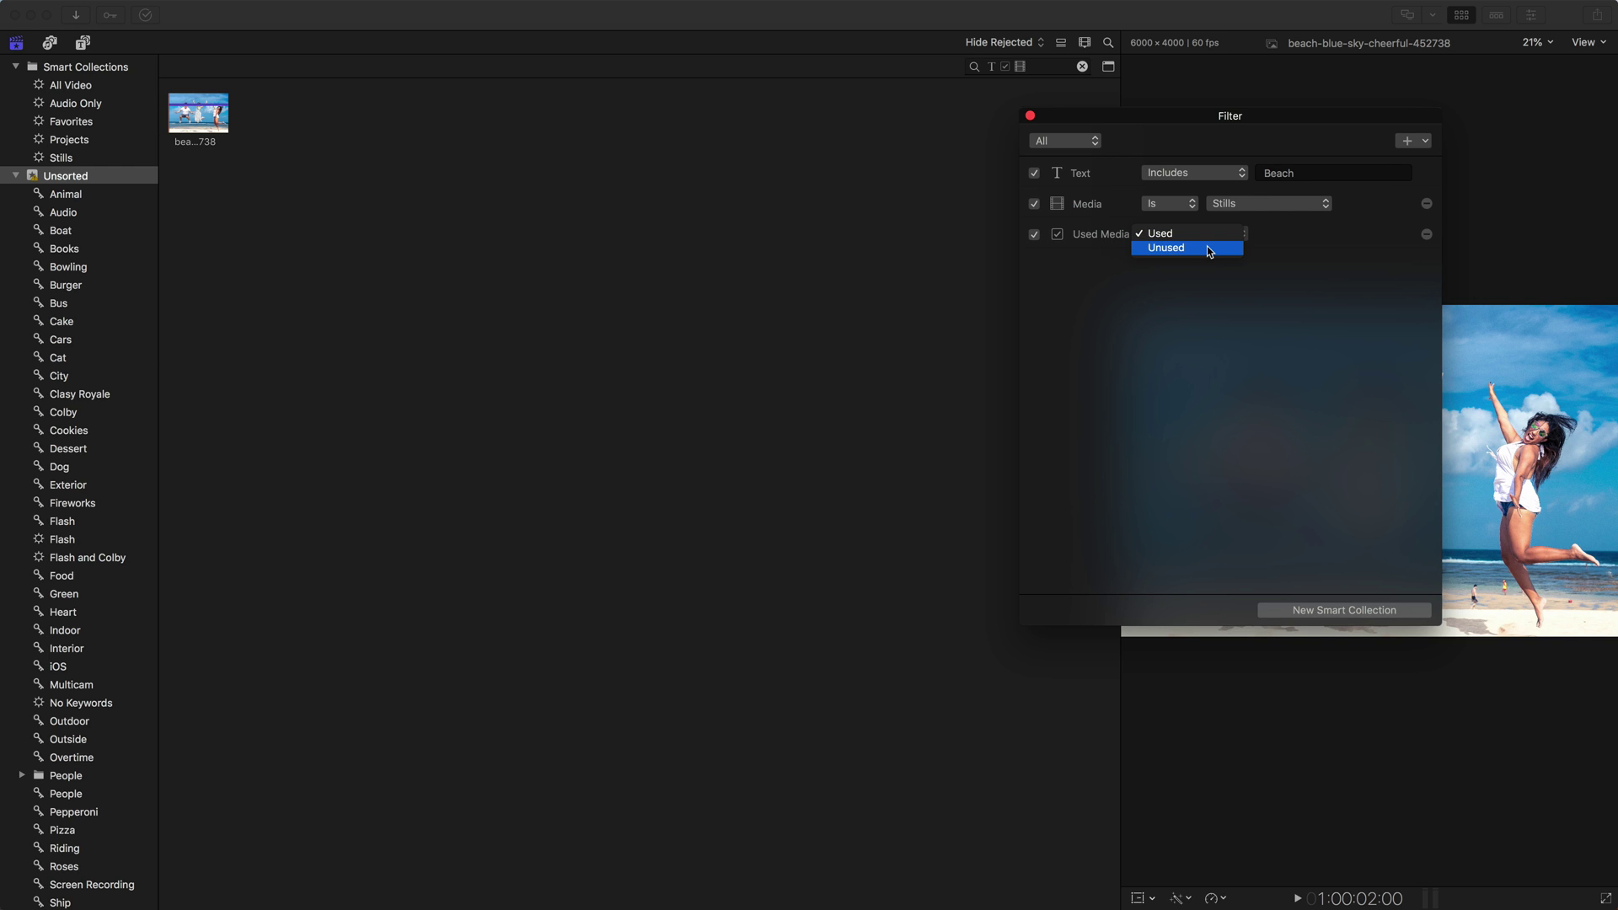
click(1179, 305)
click(777, 224)
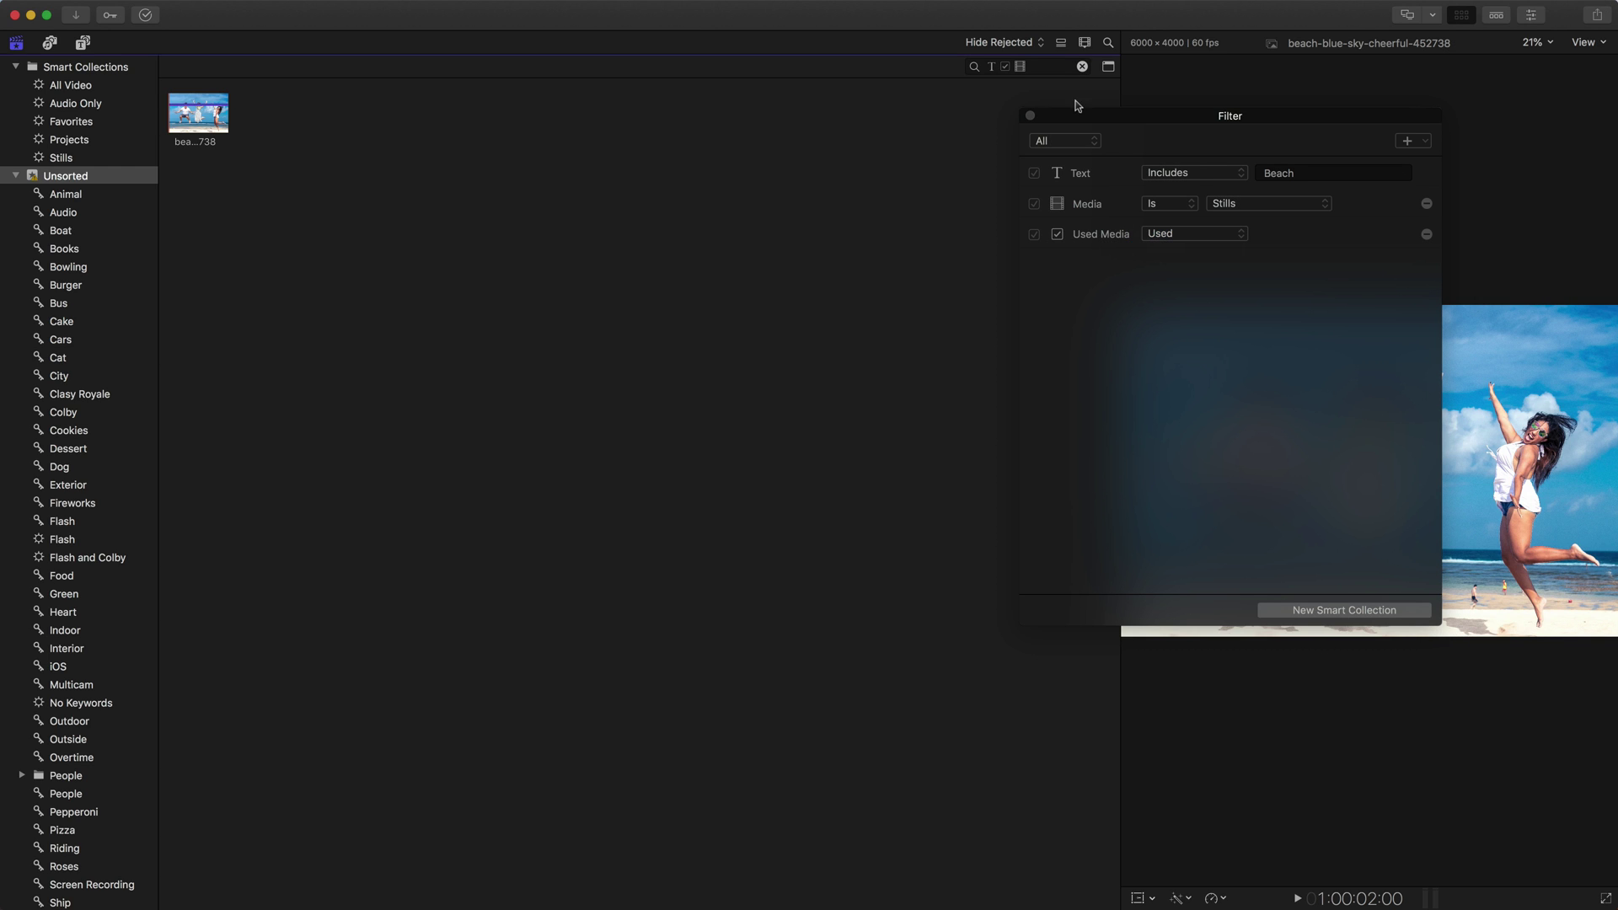
Show the Beach Party timeline and remove the Media Is Stills rule, keeping All matching.
click(1496, 15)
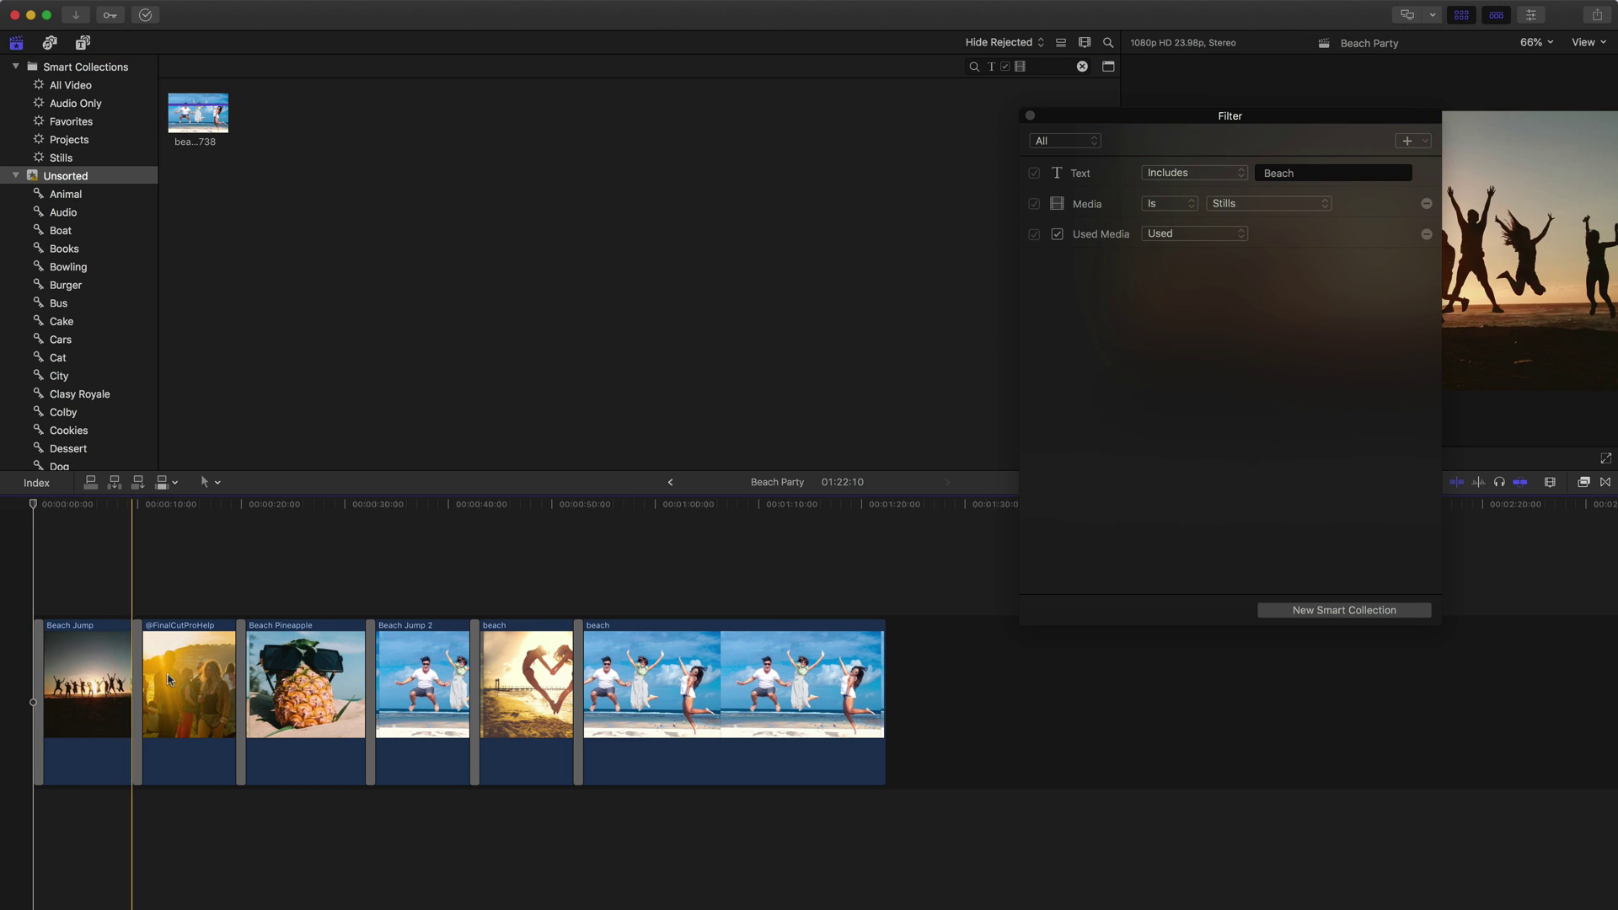
click(1426, 204)
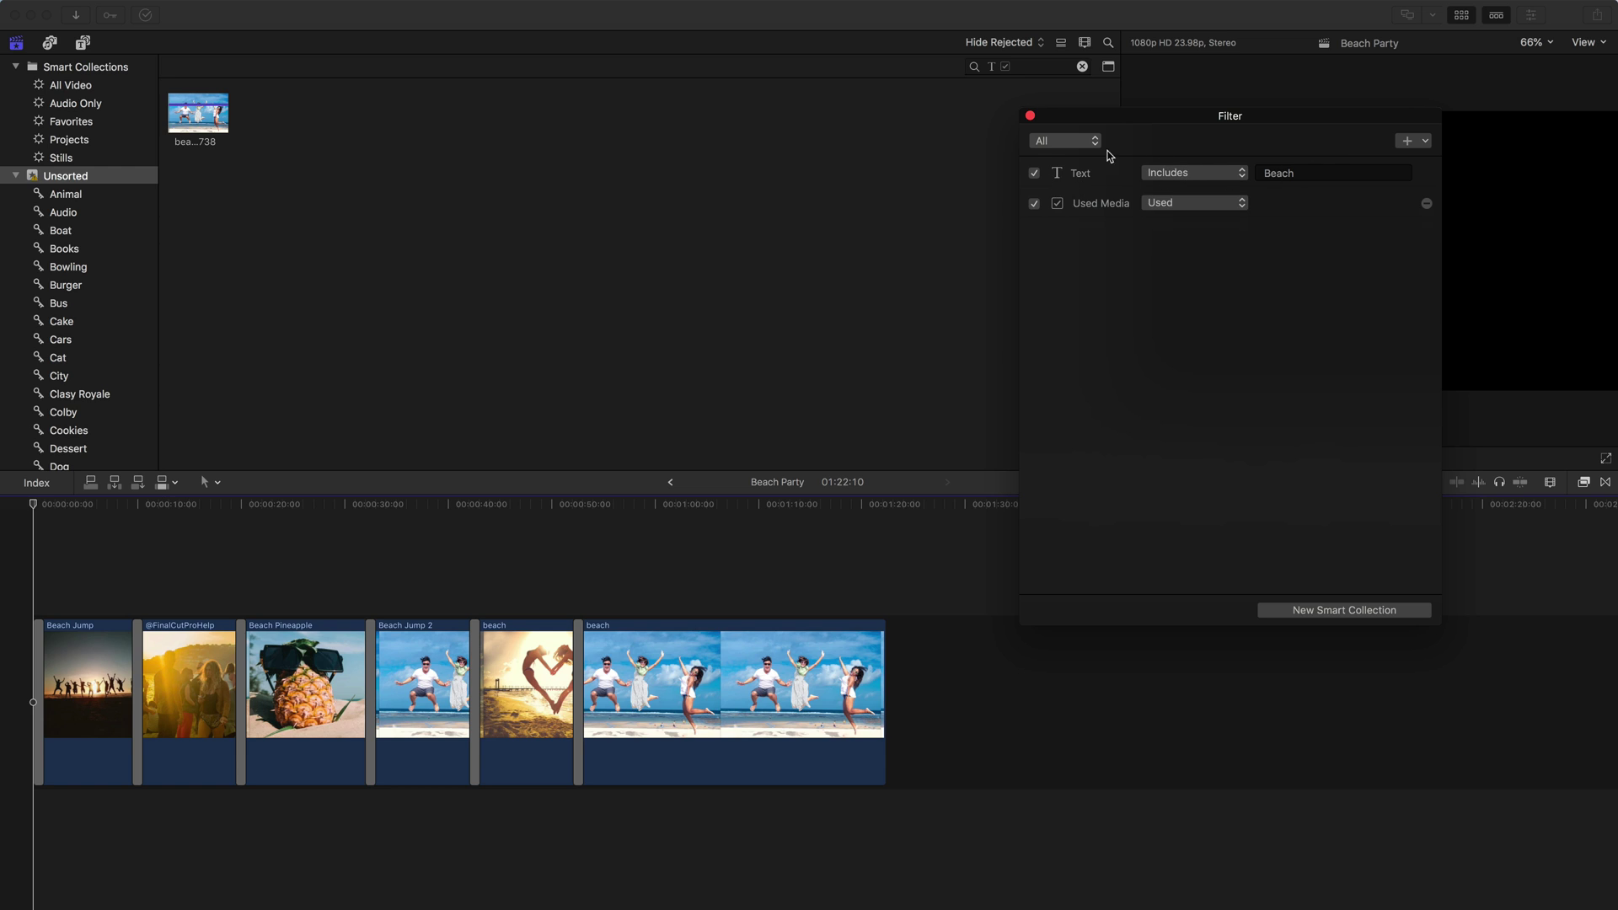
click(1107, 154)
click(1150, 135)
Preview the remaining used beach clip against the Beach Party project.
click(199, 125)
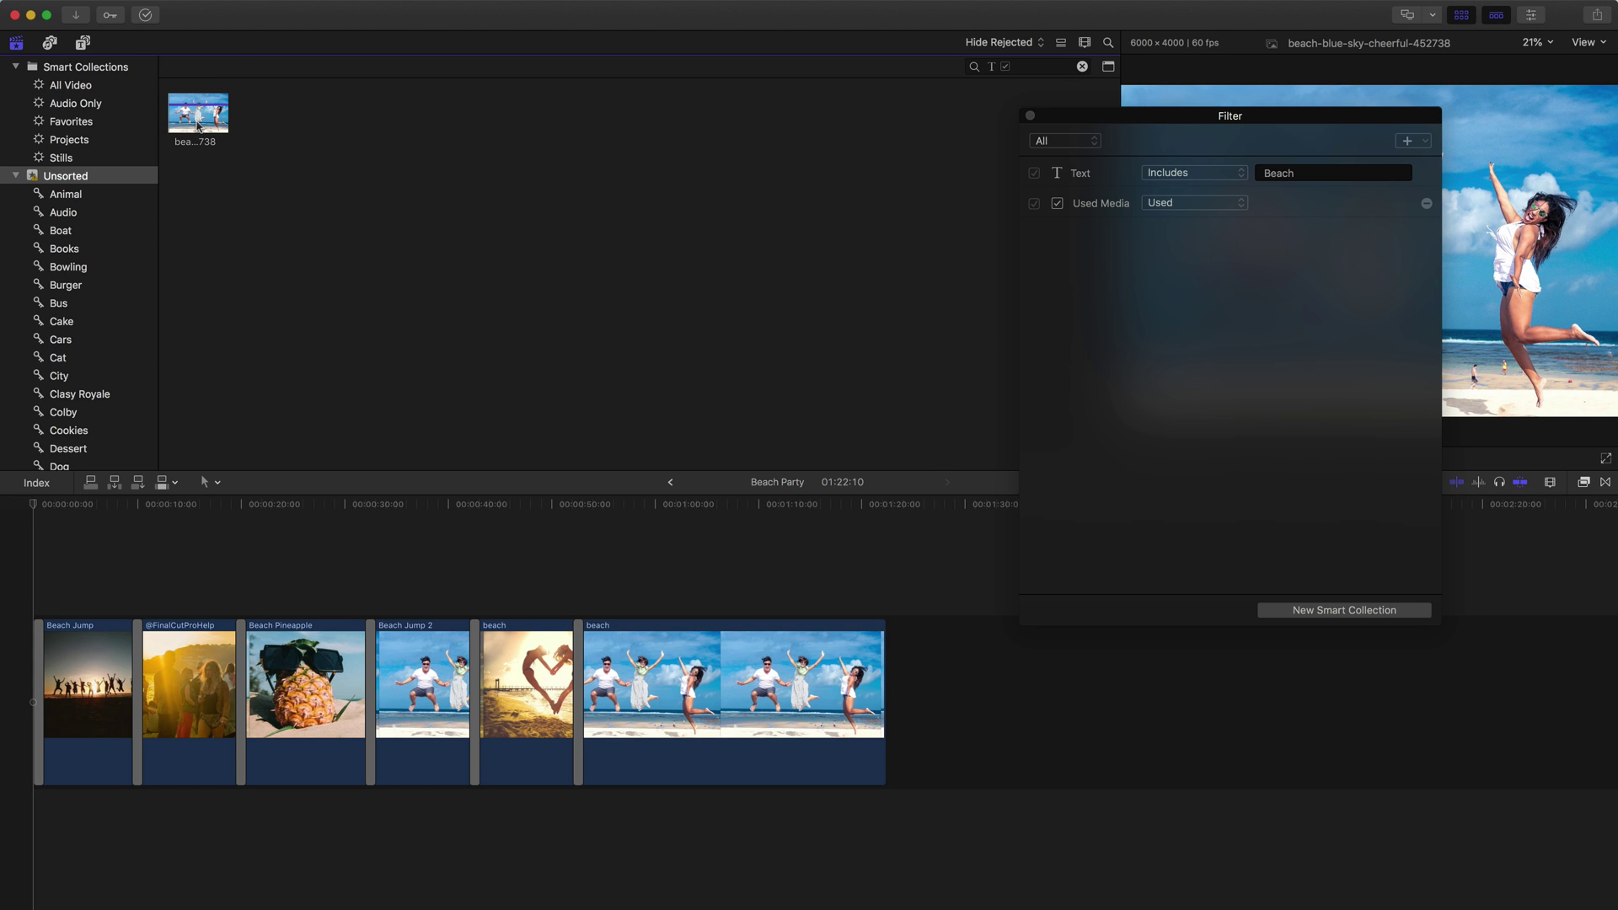
click(426, 517)
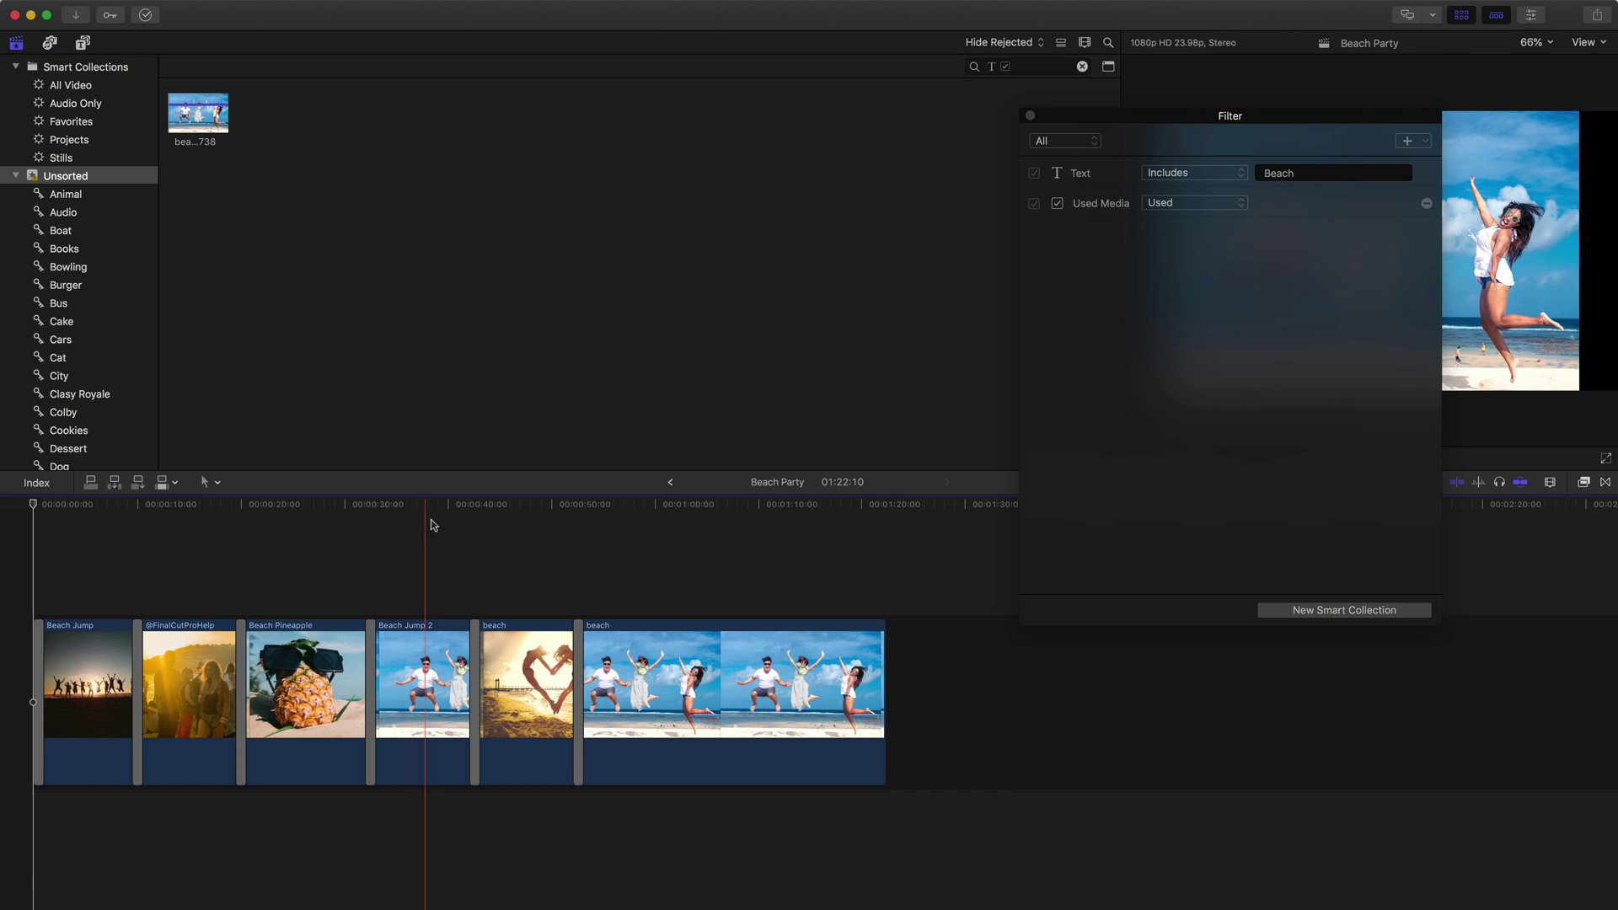
click(199, 111)
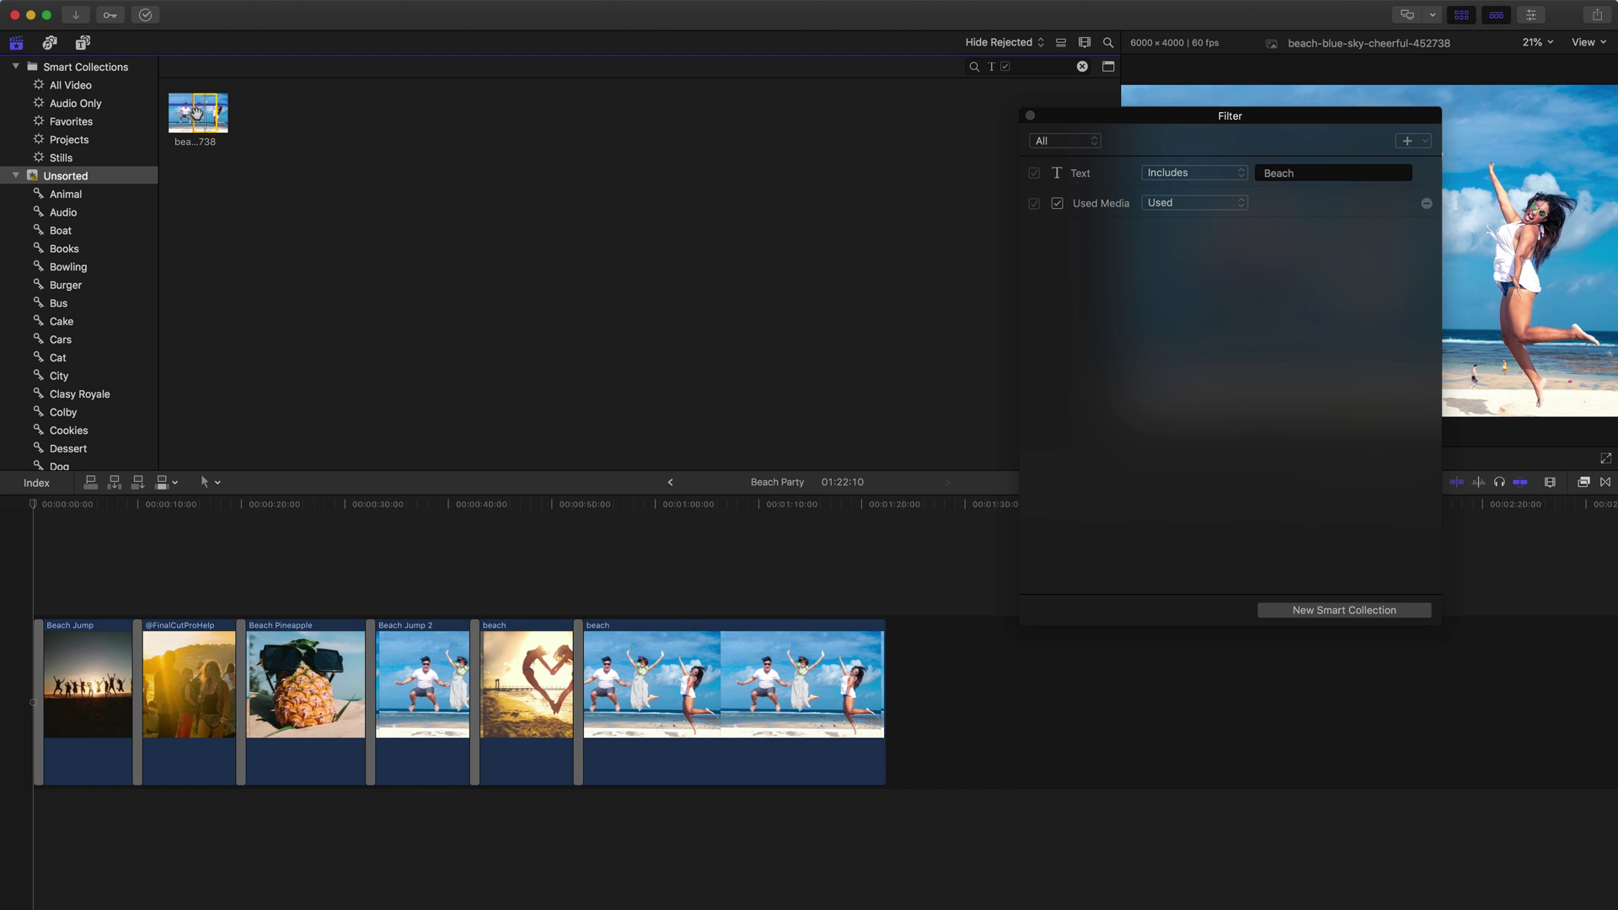
click(426, 518)
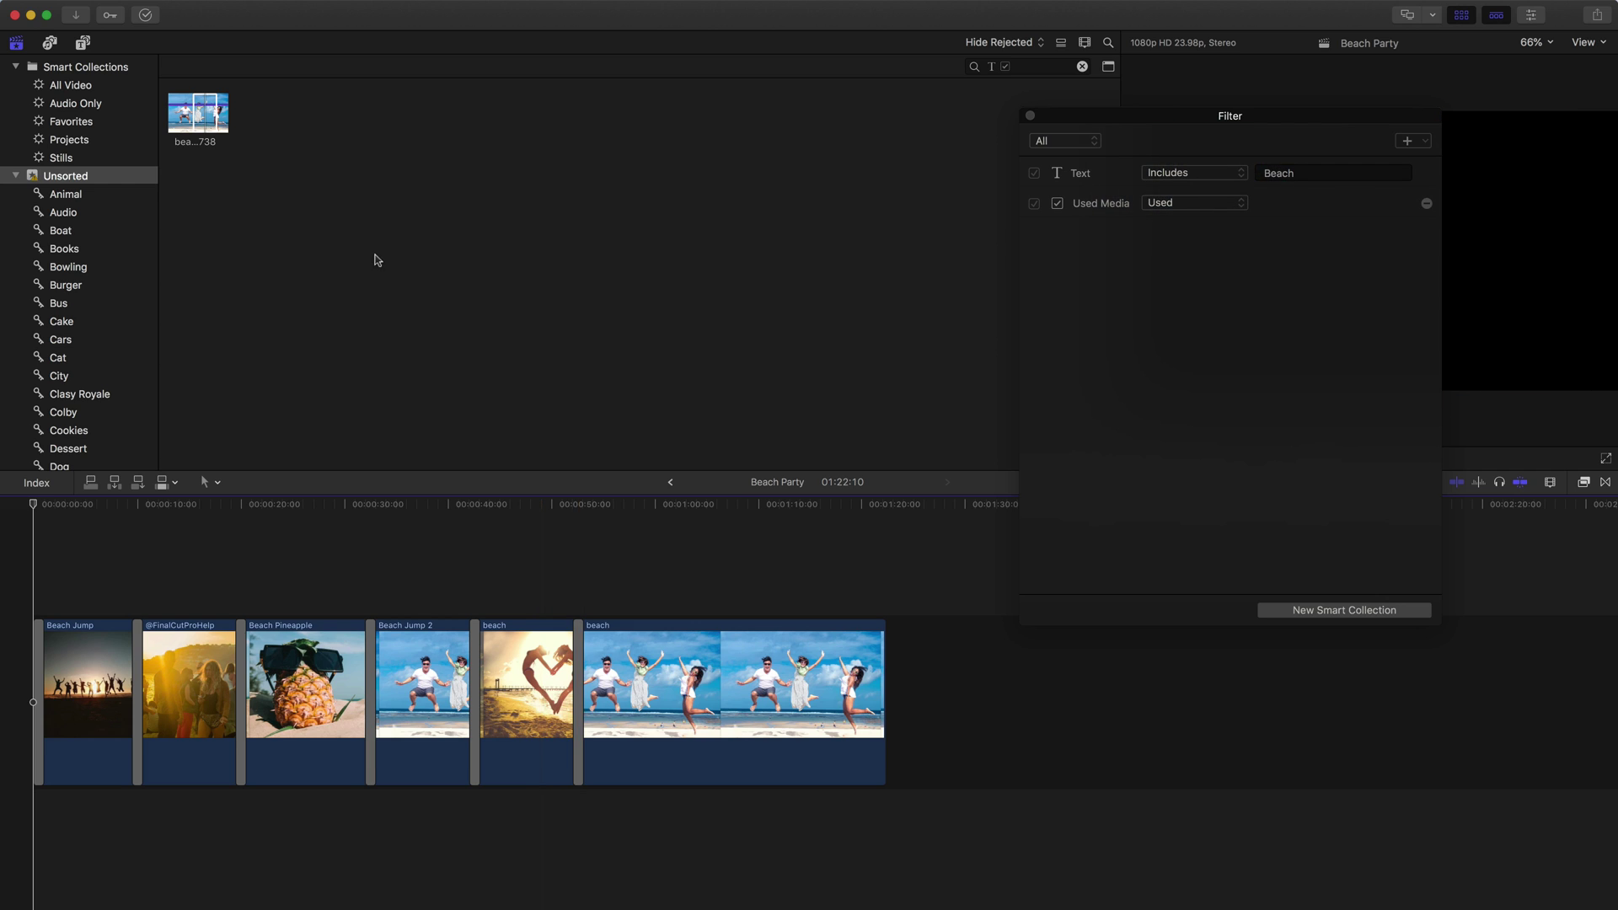
click(1180, 203)
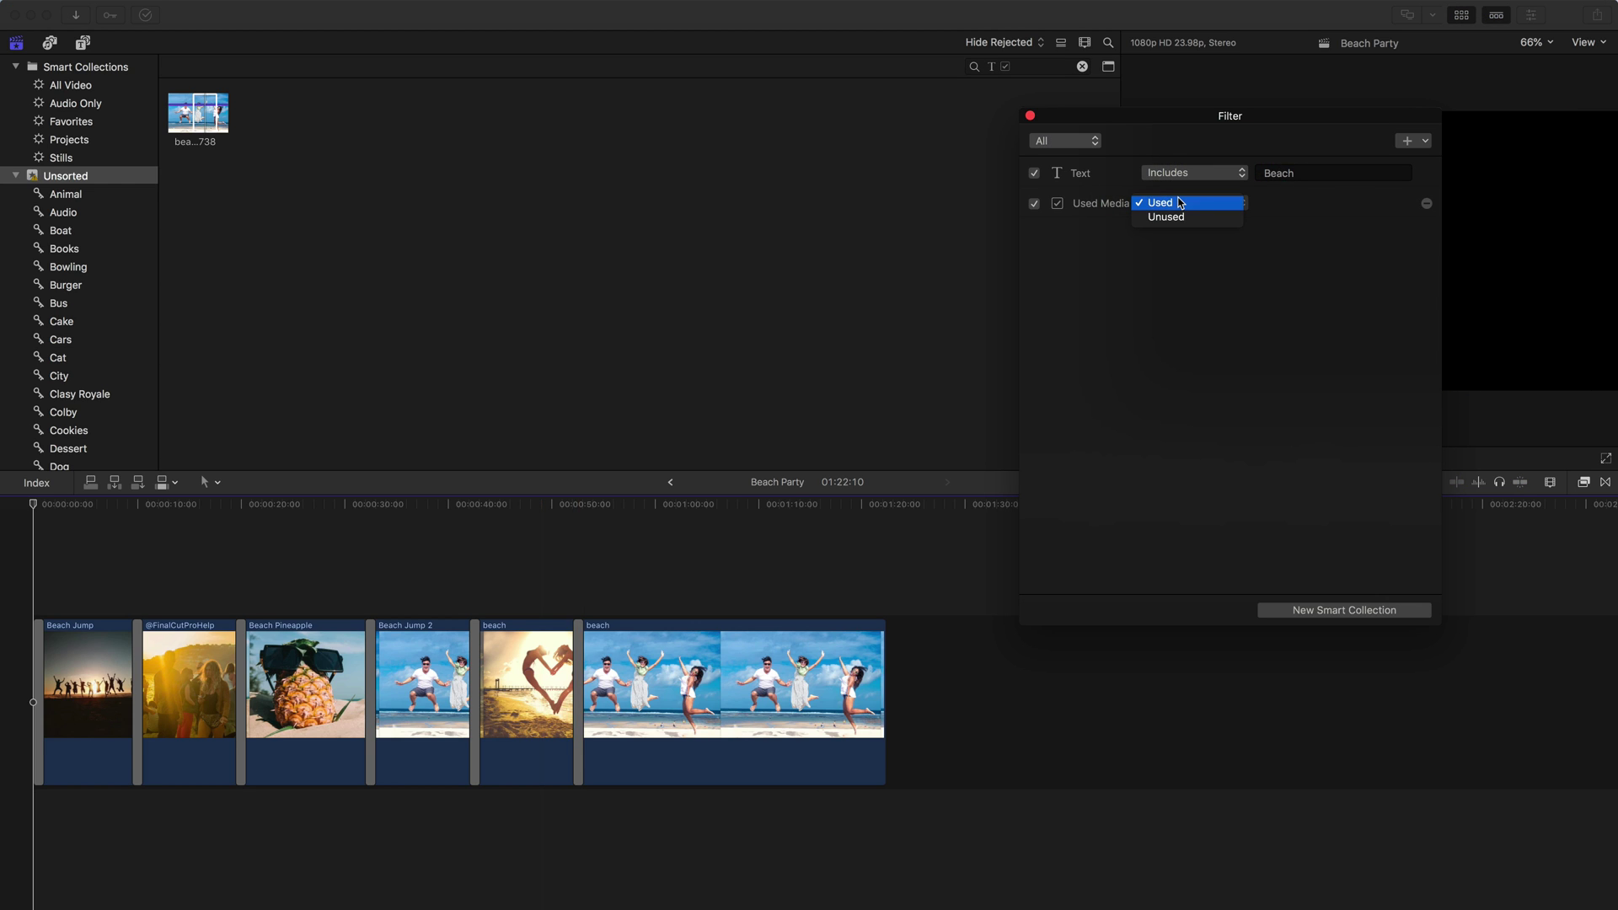
click(236, 185)
click(276, 192)
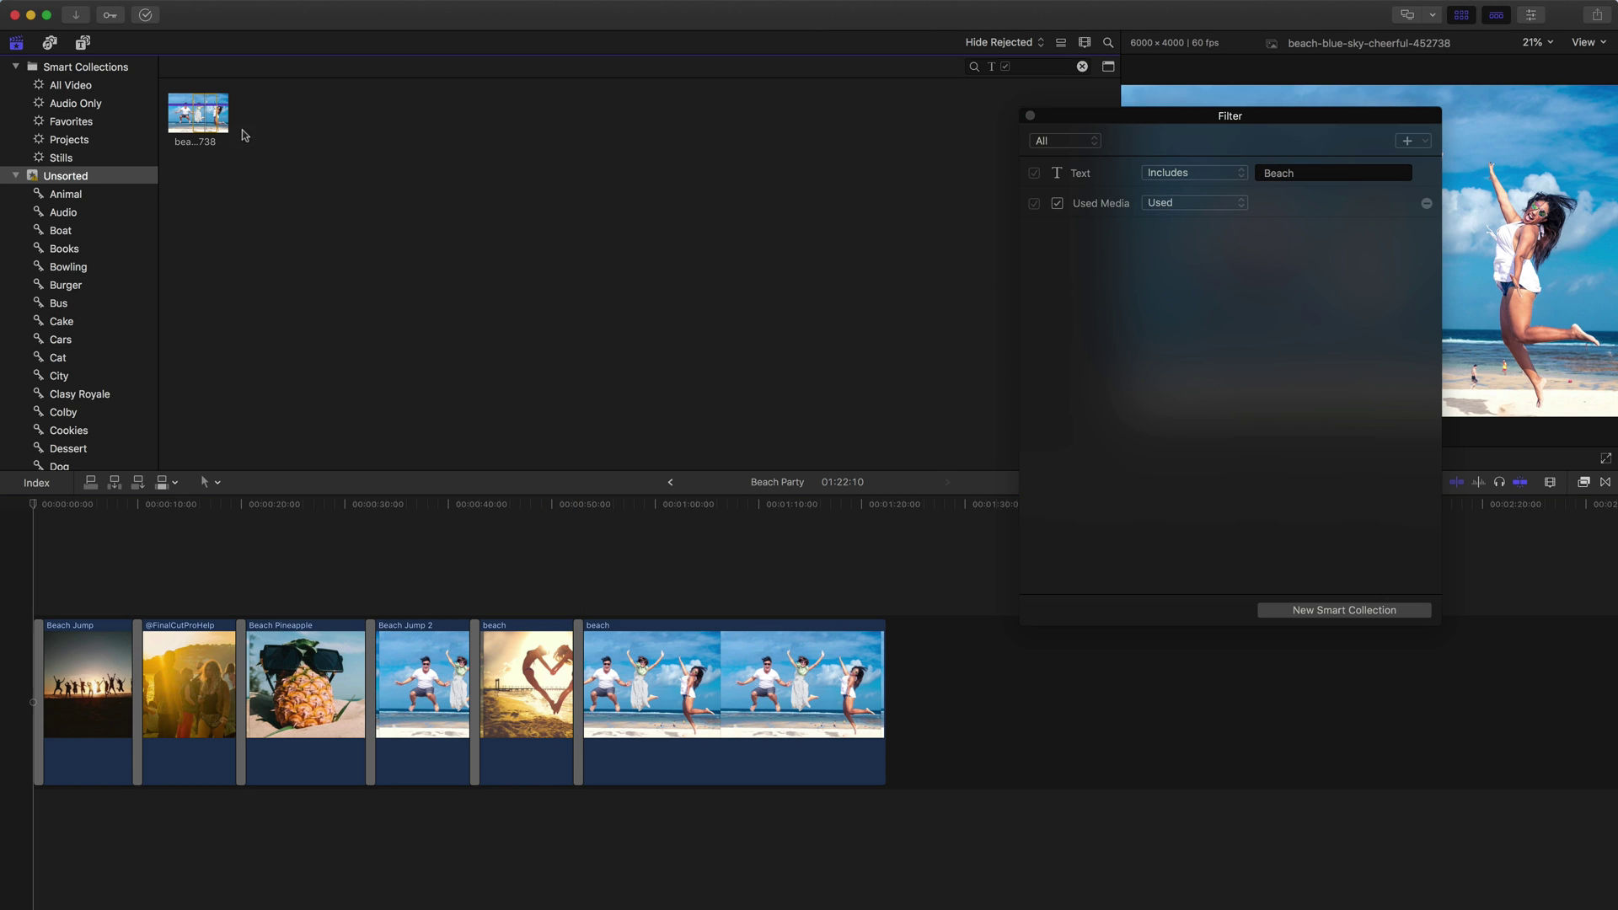
click(531, 588)
Set Used Media to Unused and preview beach clips like beach-blur-close-up-348523.
click(1181, 203)
click(1179, 222)
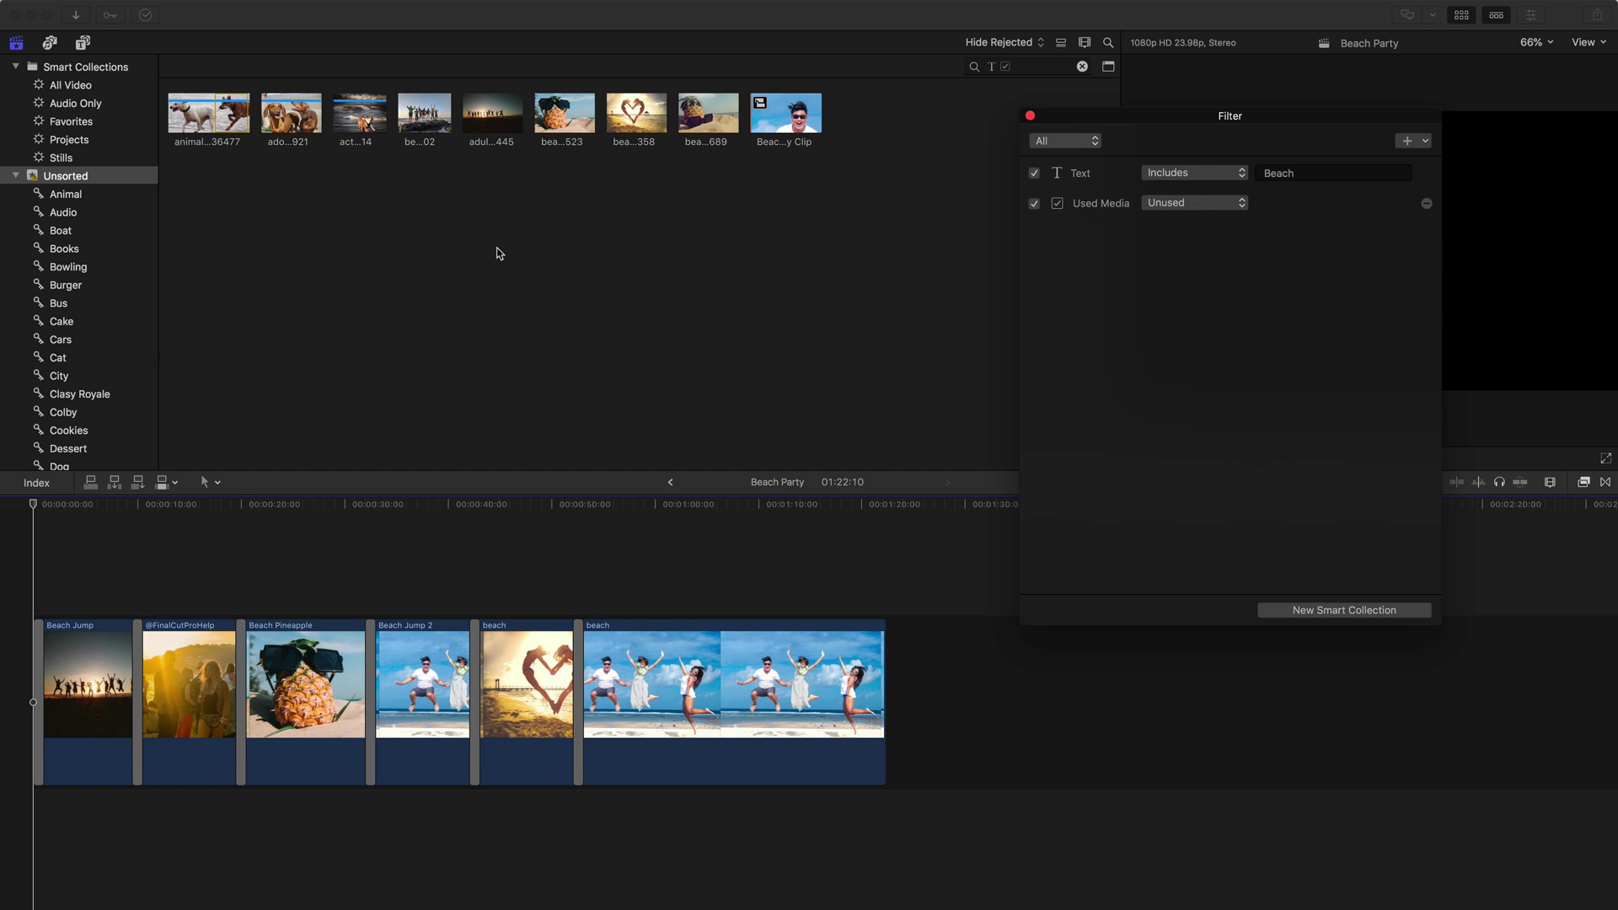
click(498, 251)
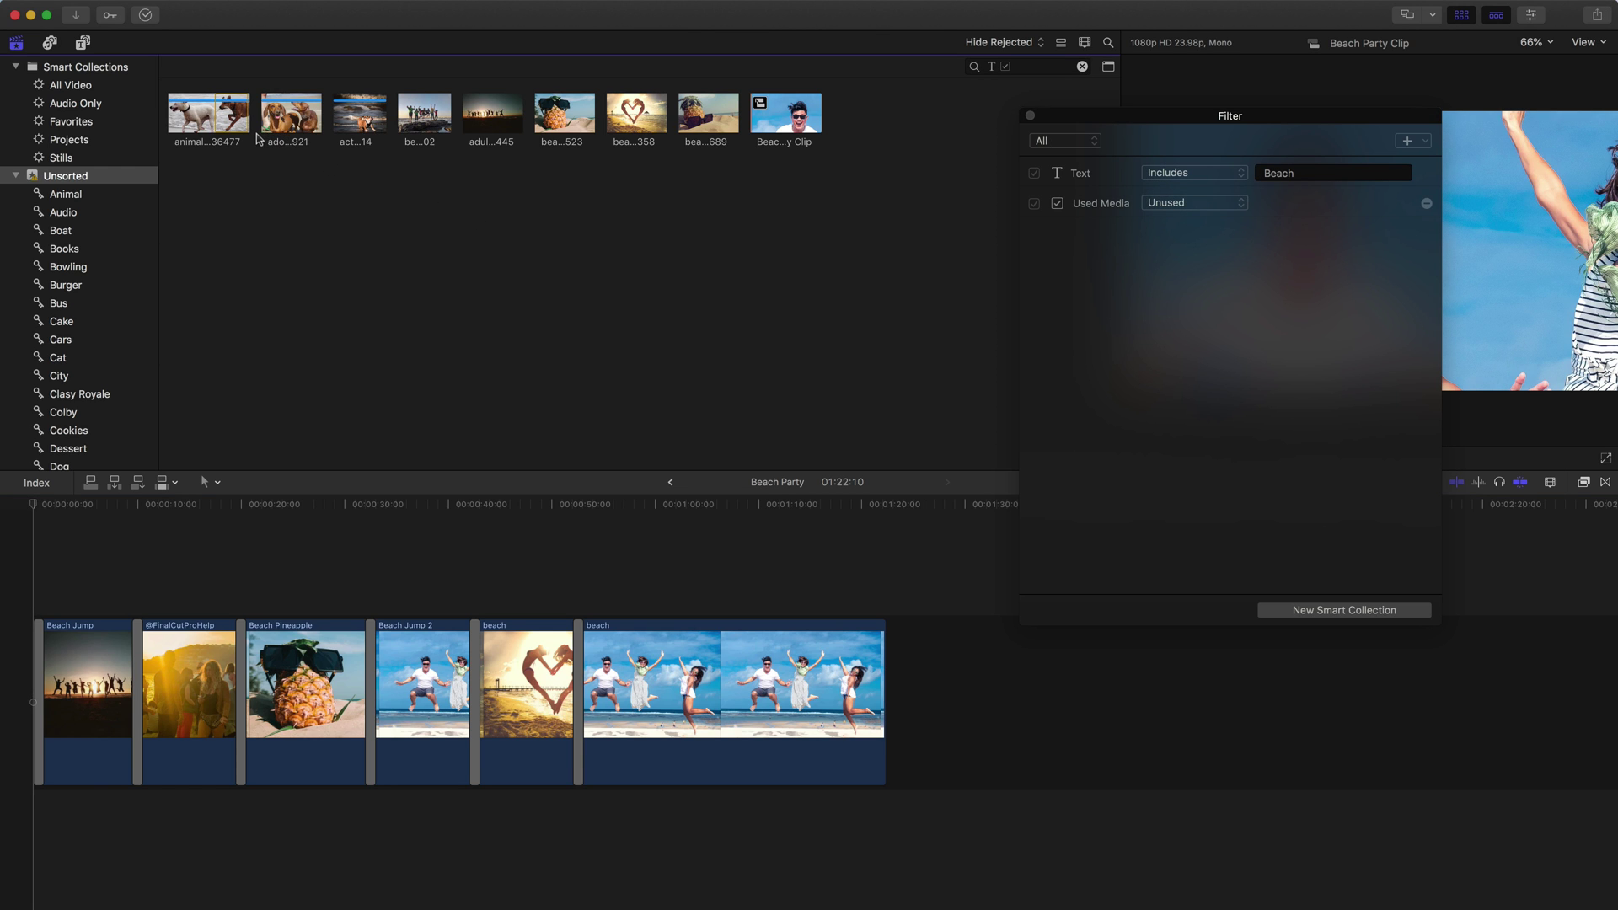
click(386, 672)
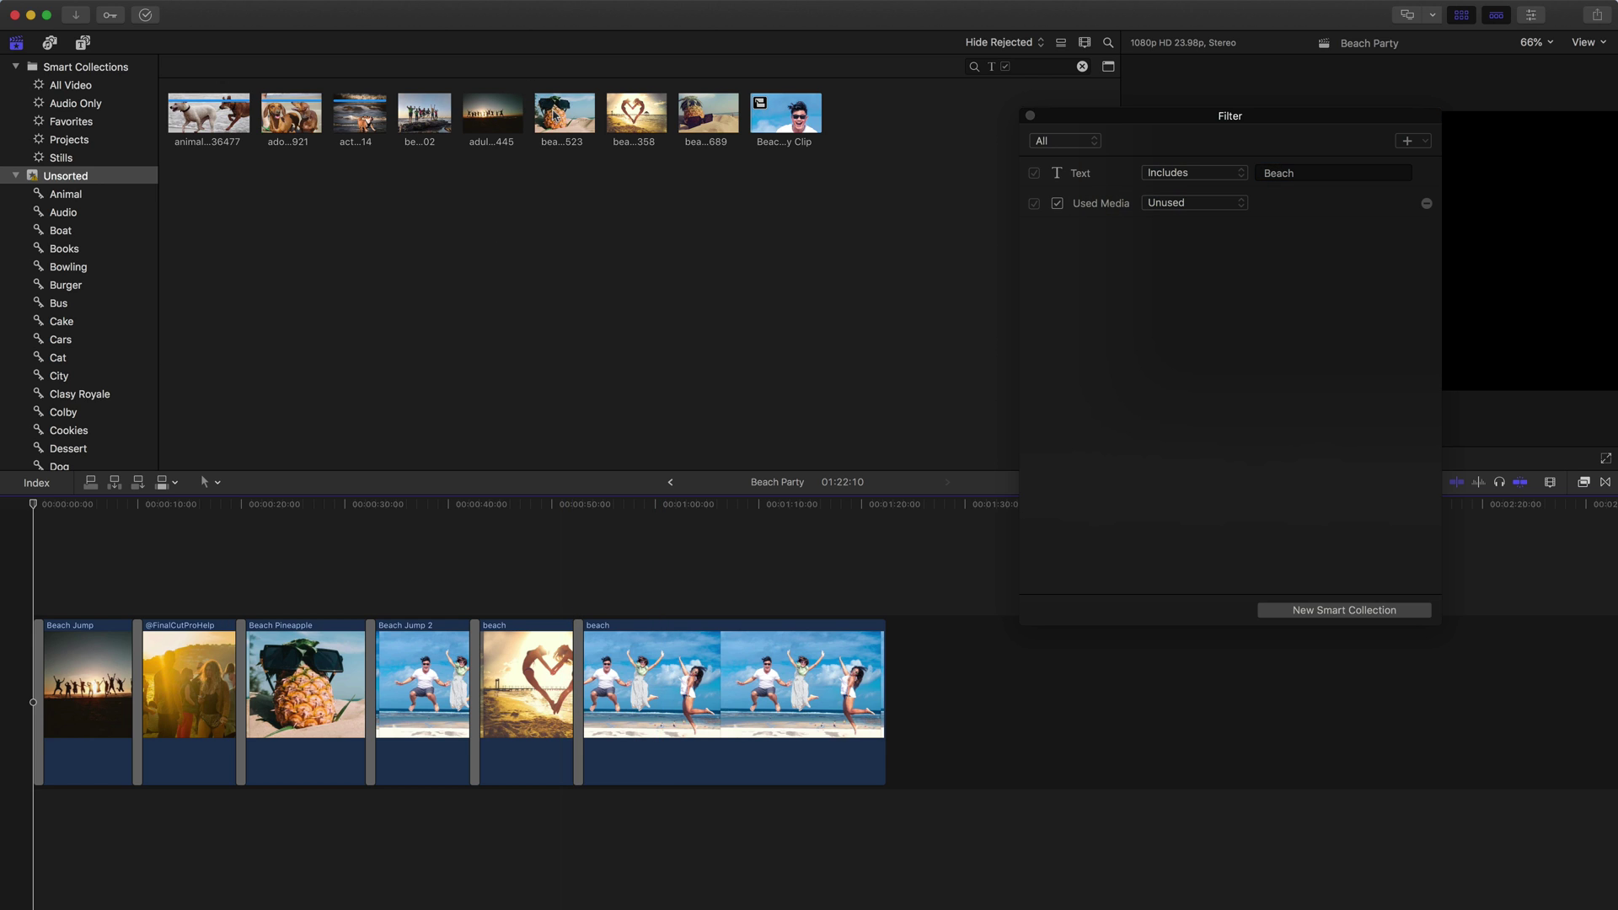
click(554, 118)
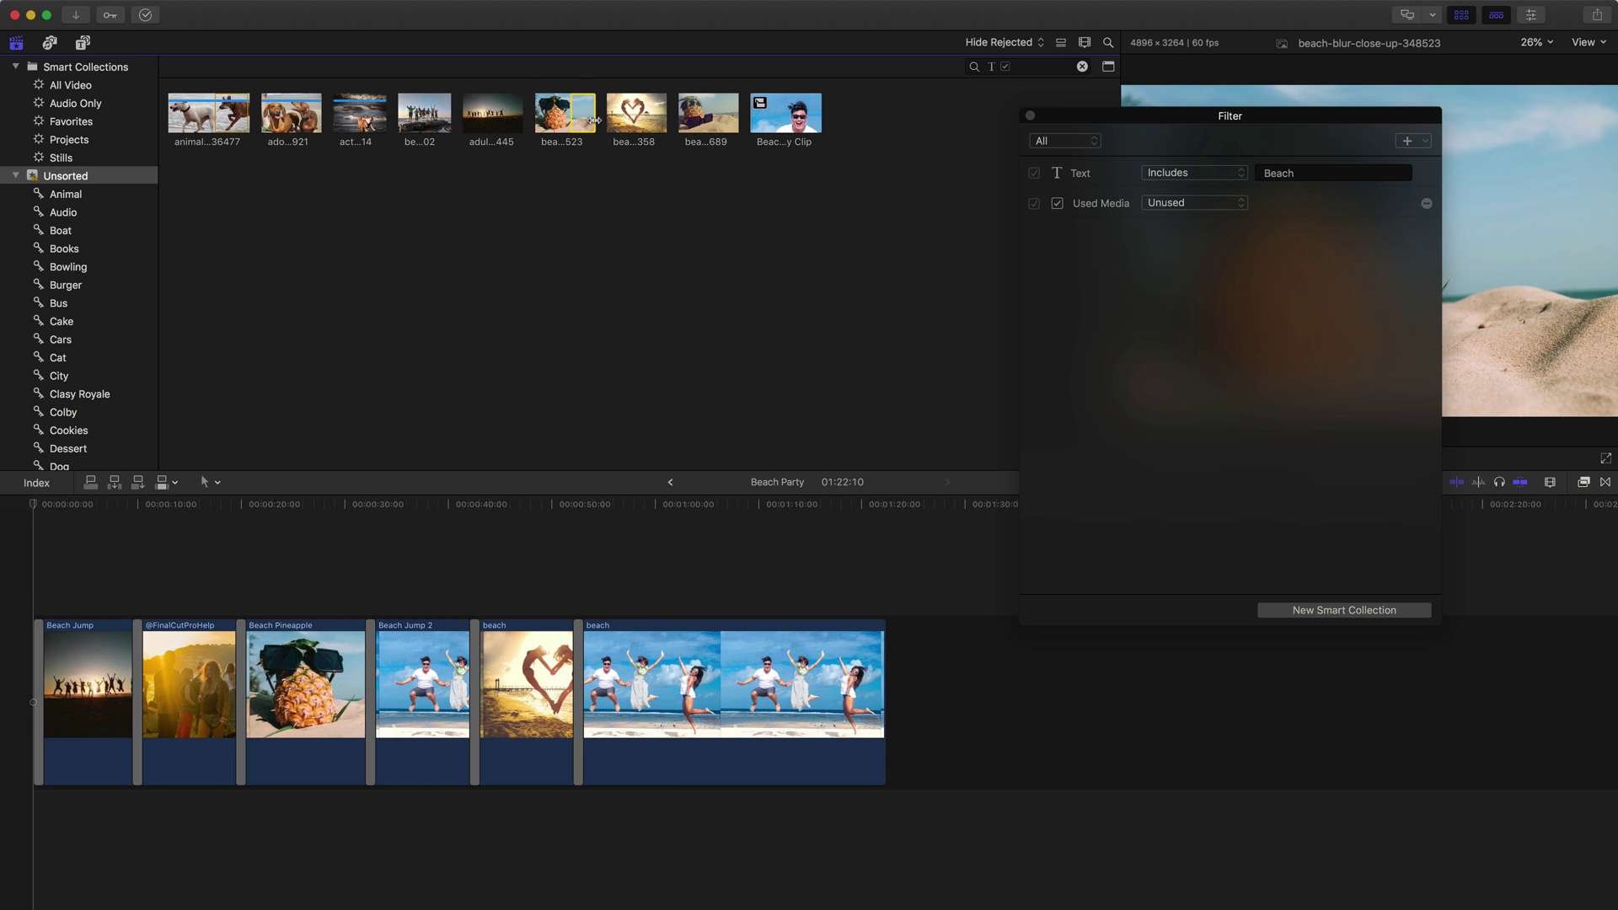
click(341, 546)
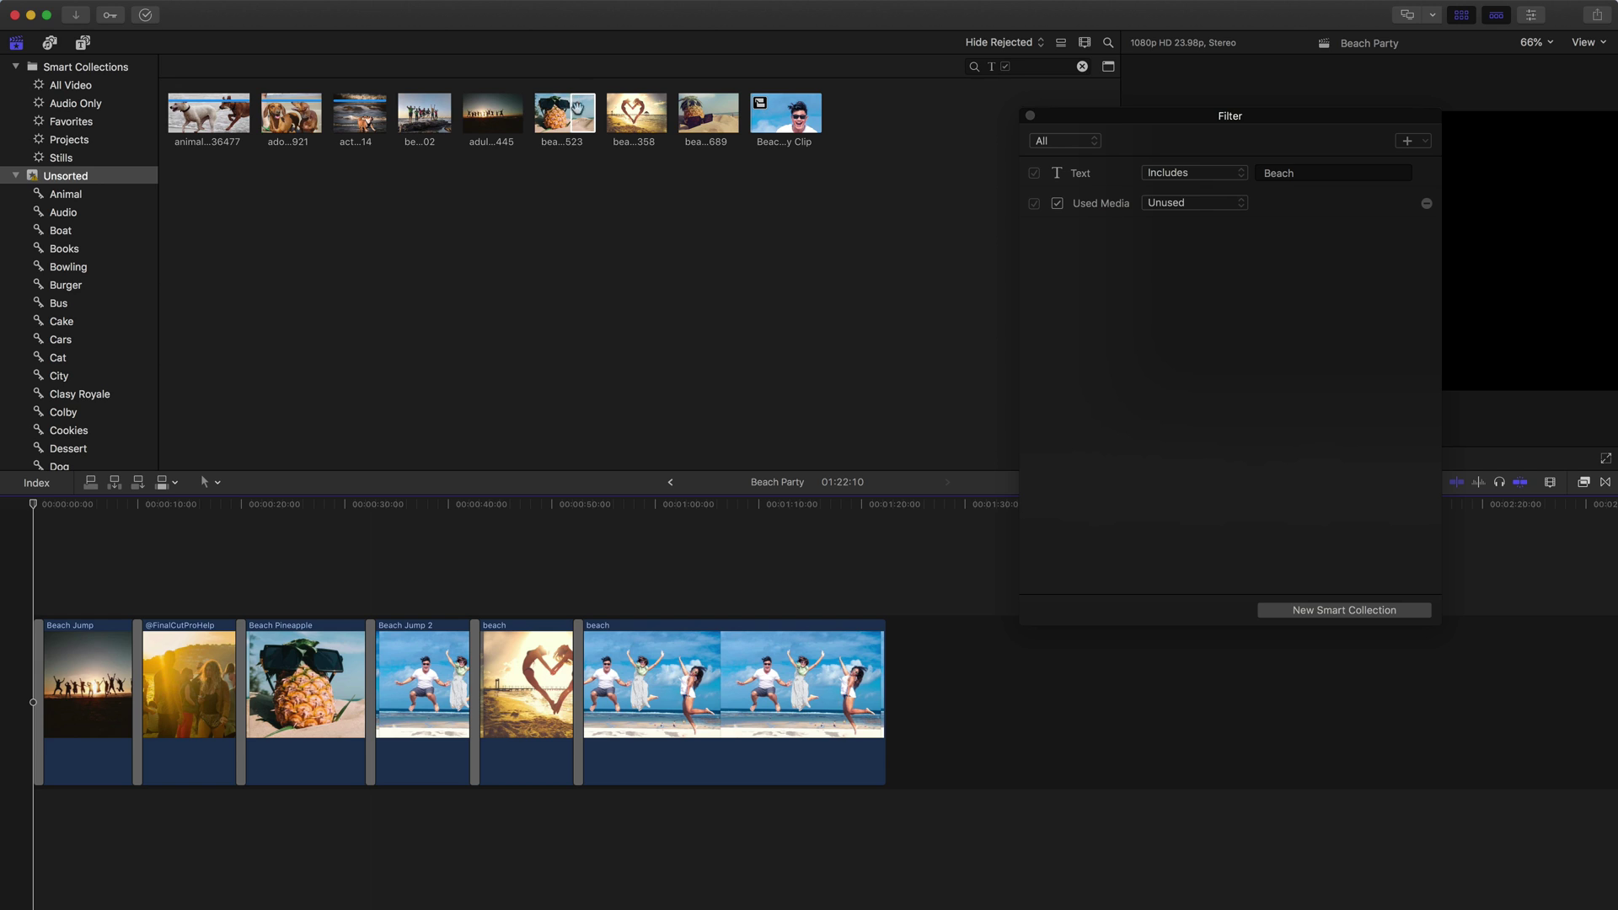
click(1423, 141)
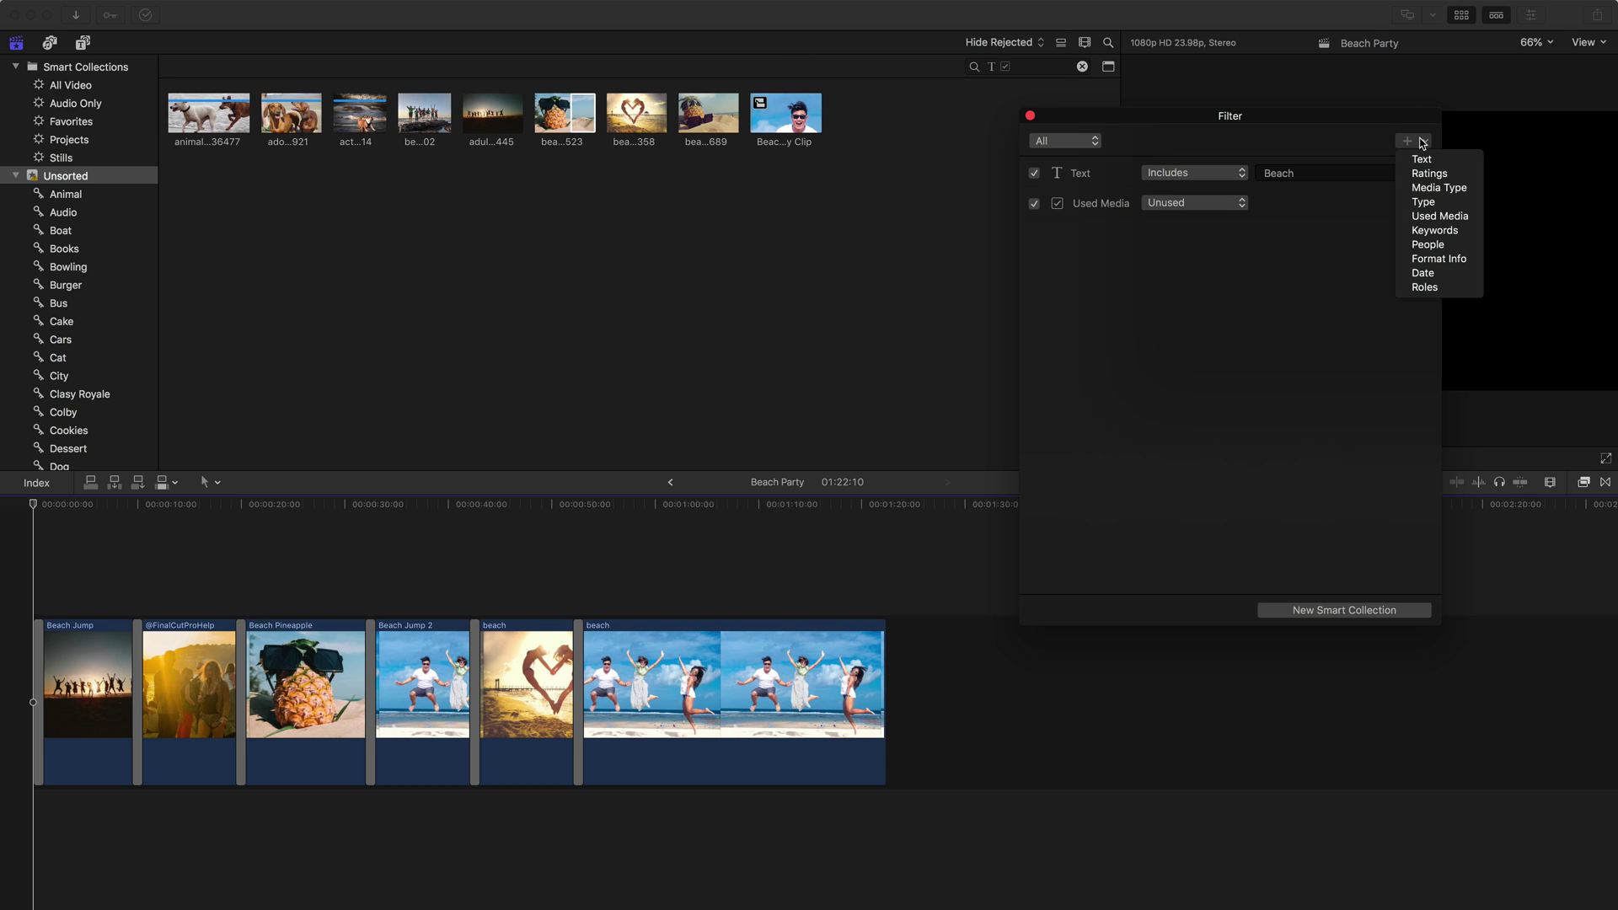
Add and remove a Keywords rule, then add a People rule including any shot type.
click(1441, 232)
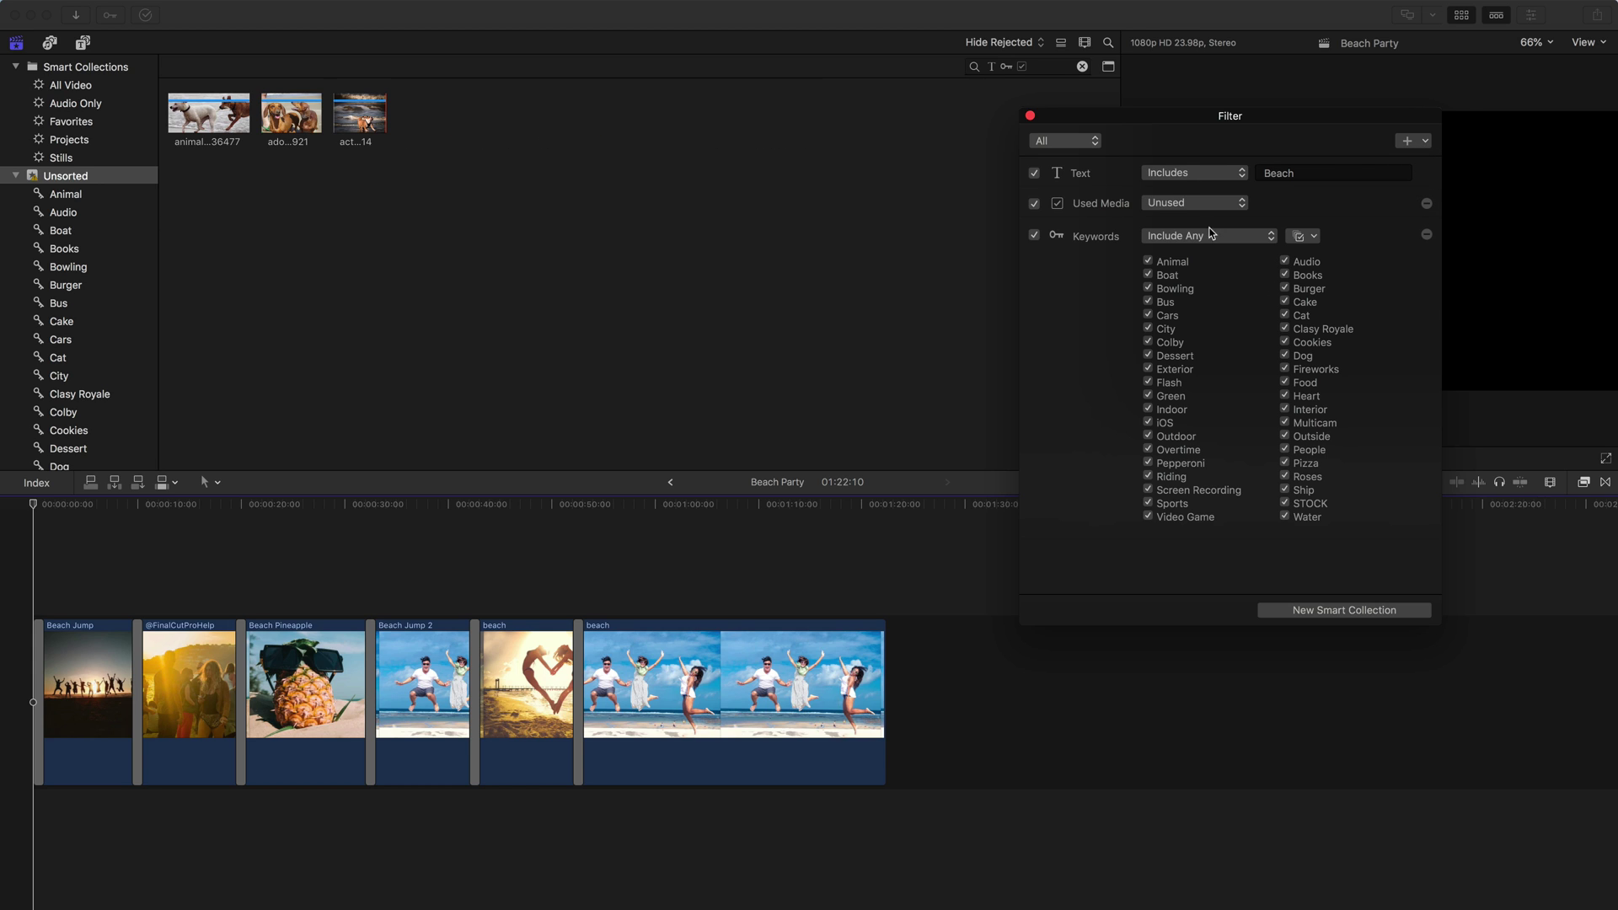
click(1426, 235)
click(1424, 141)
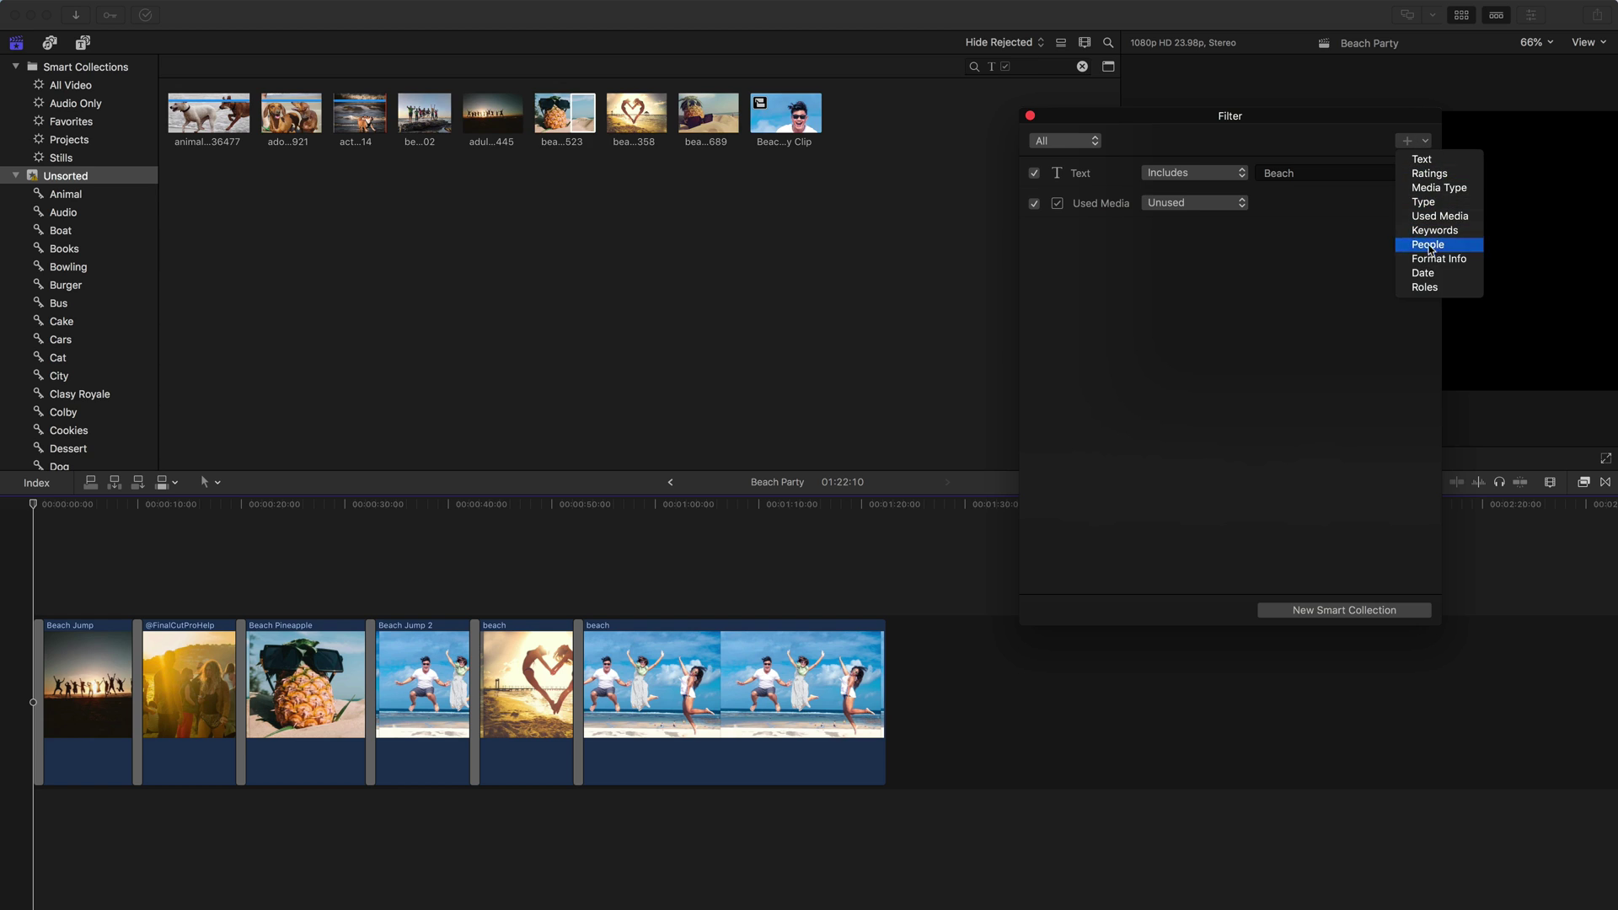
click(1441, 244)
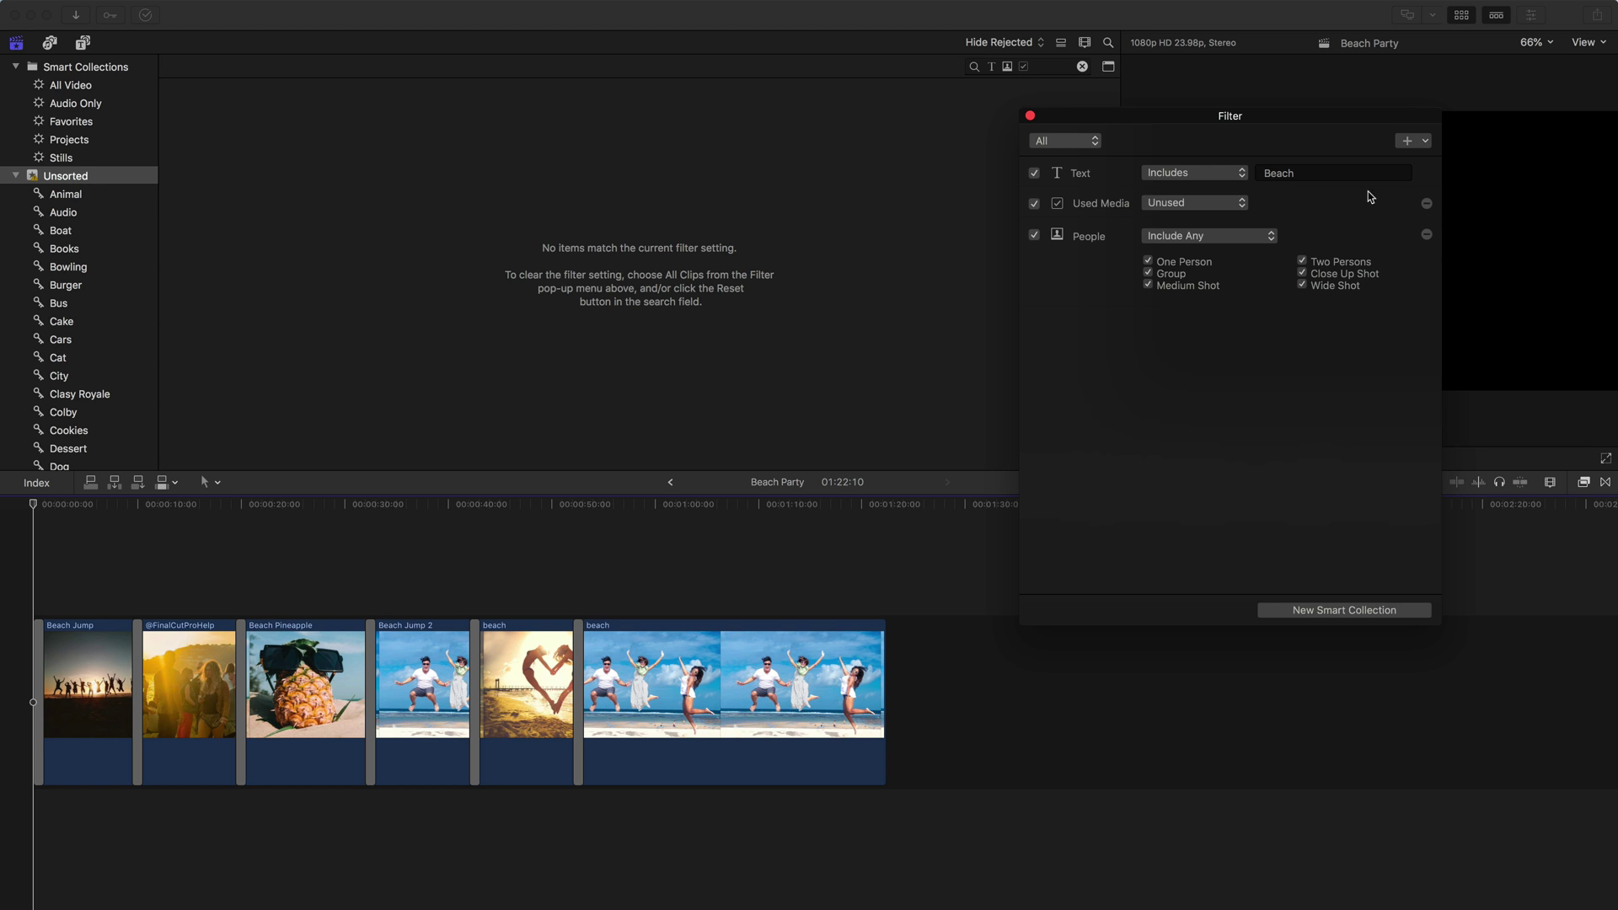
click(1423, 143)
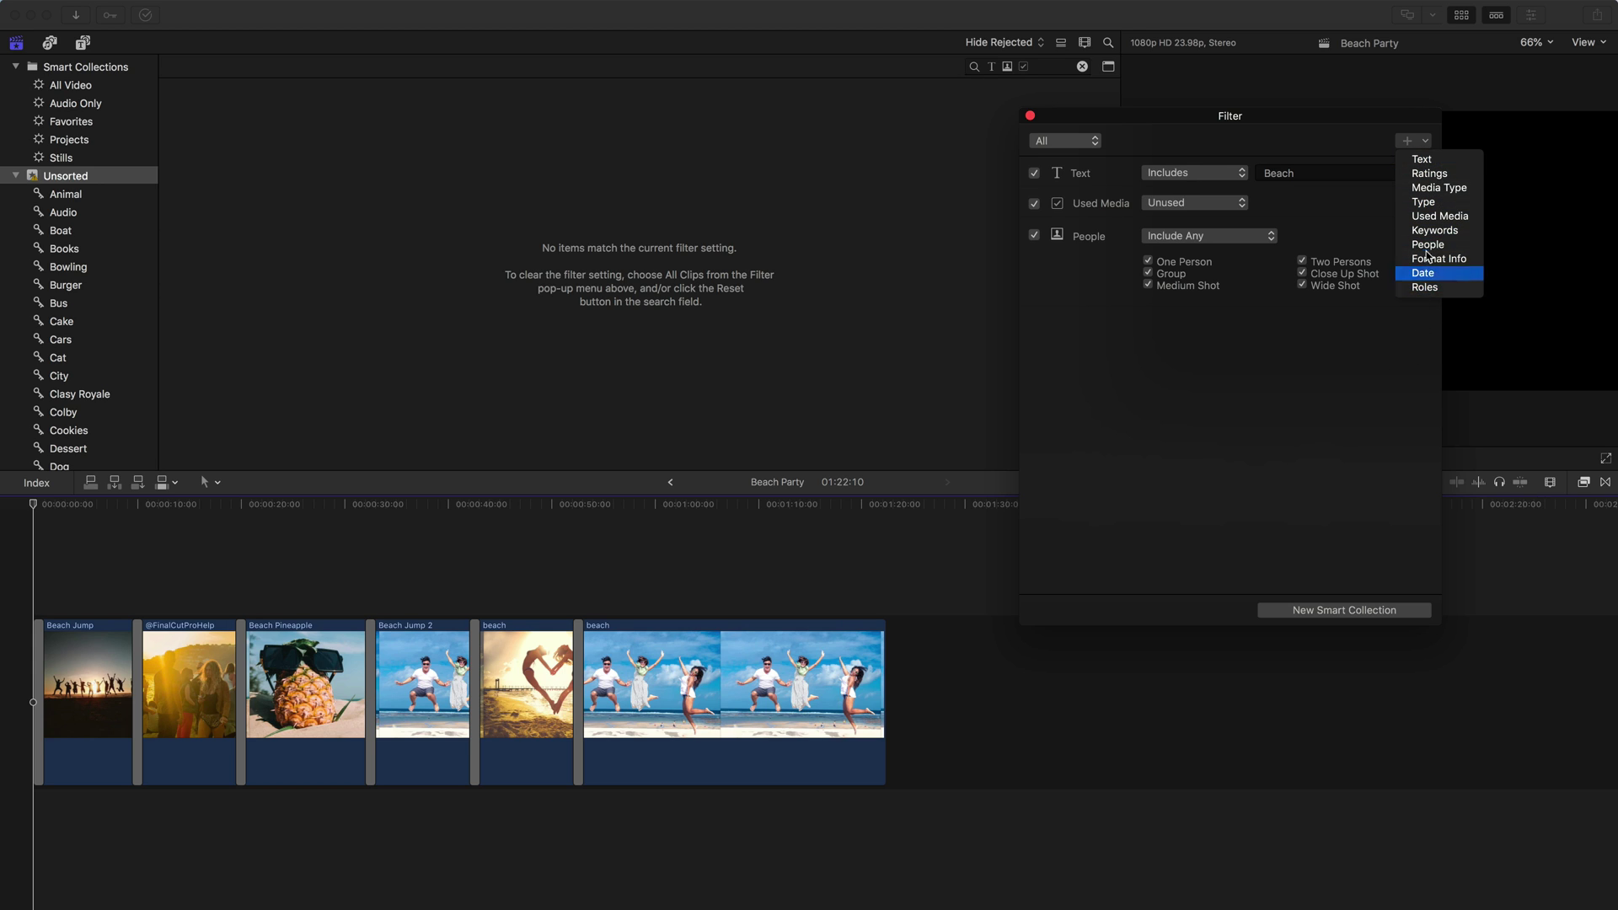
click(1312, 337)
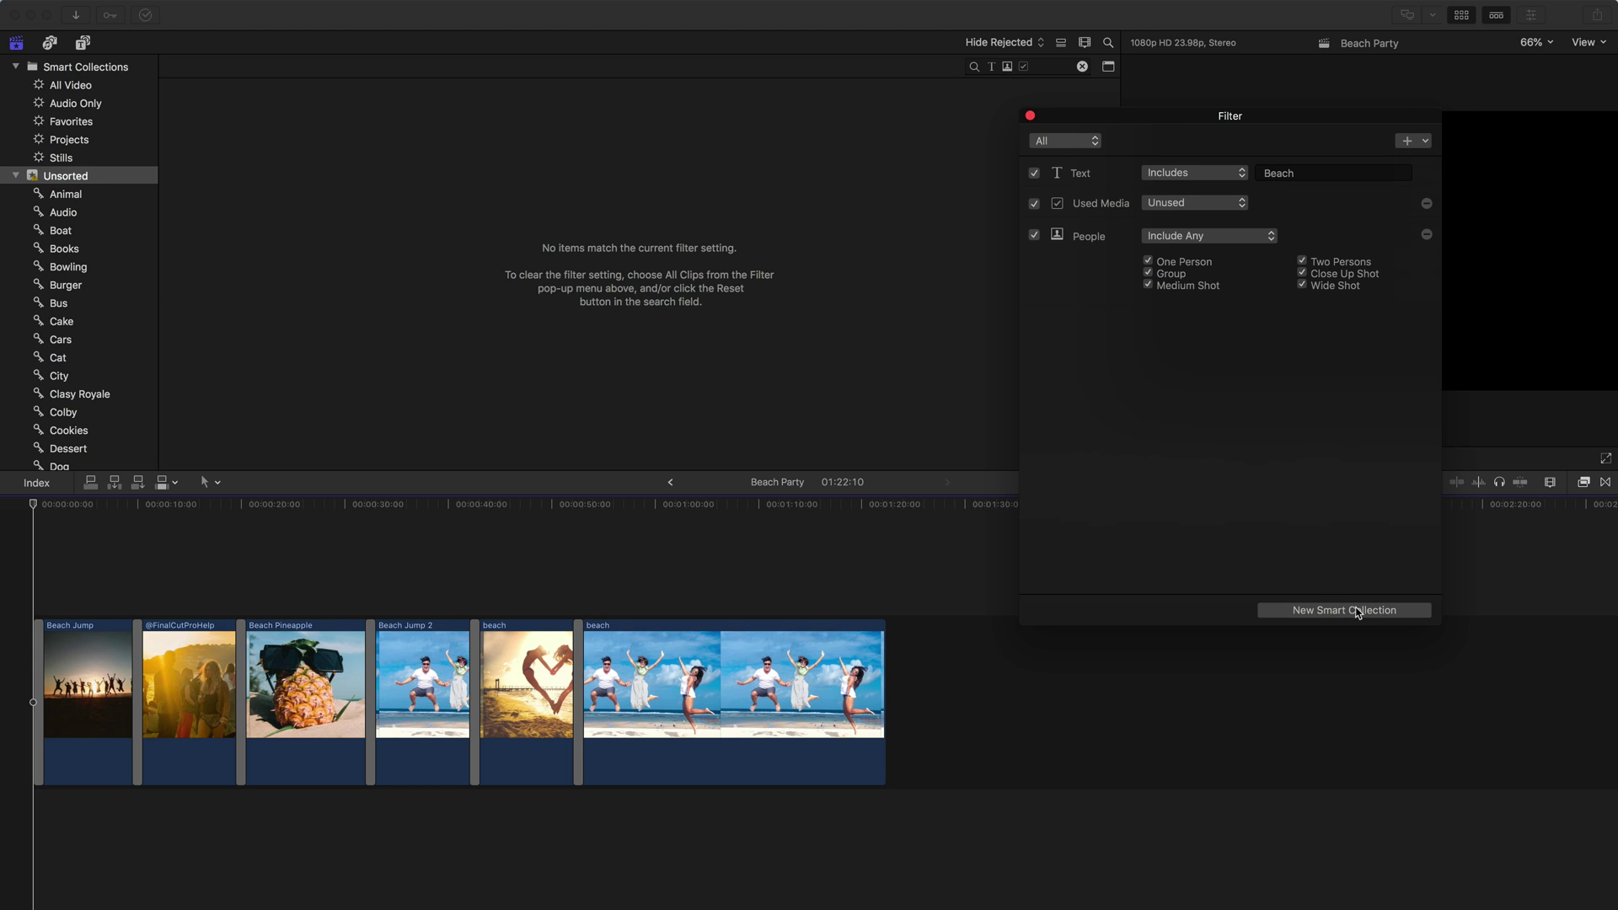
Save the filter as a new smart collection, keeping the name Untitled.
click(1358, 612)
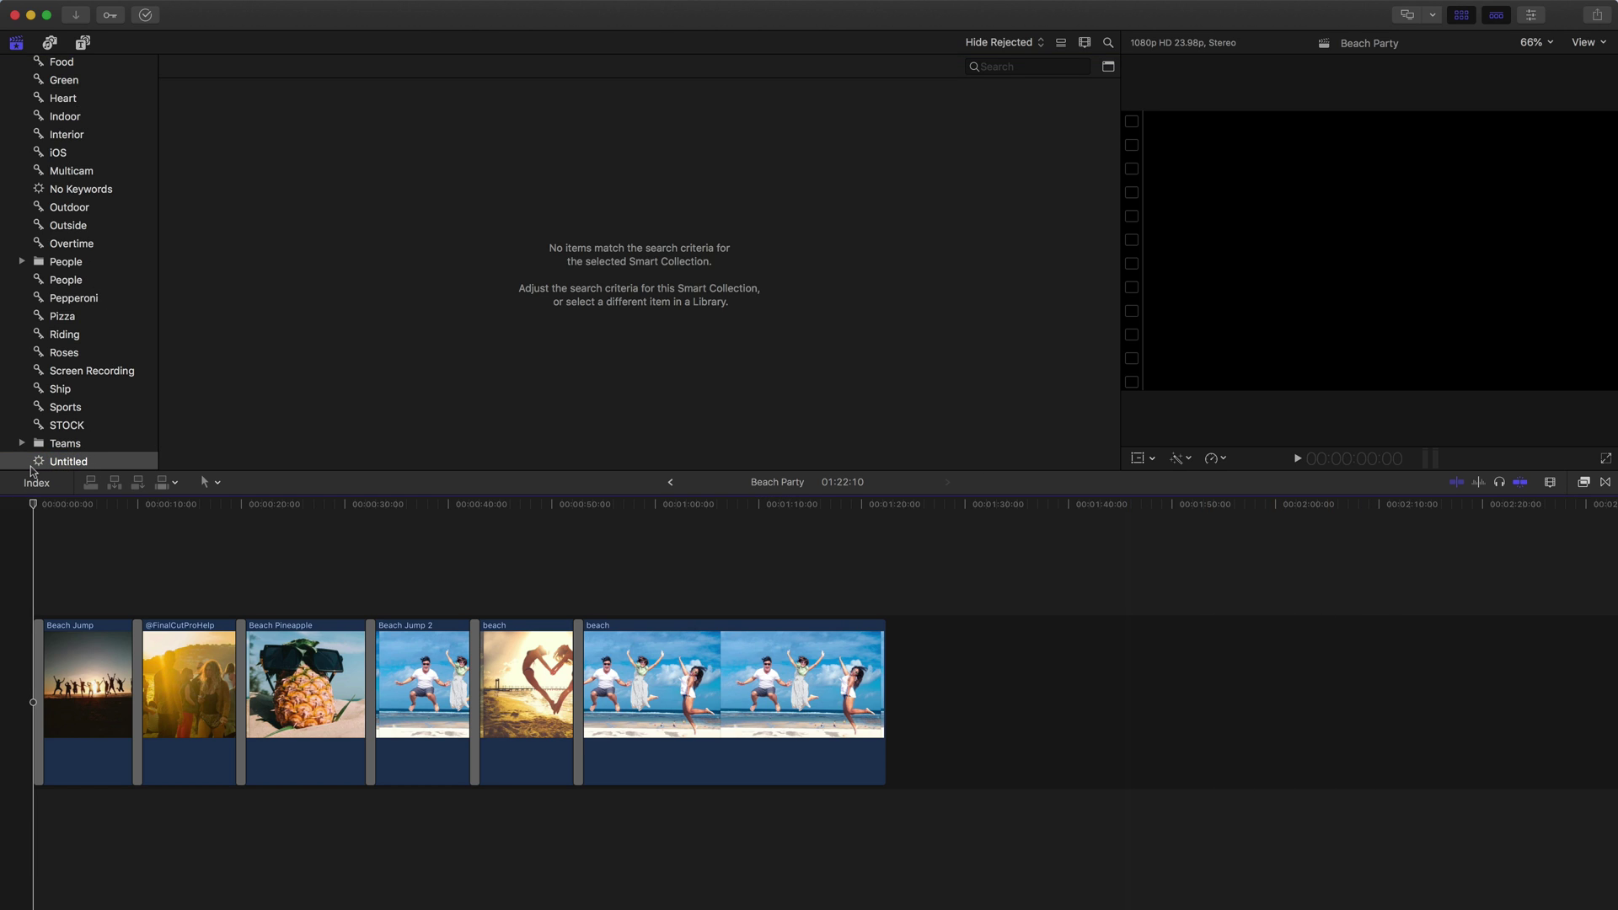
click(73, 465)
key(Return)
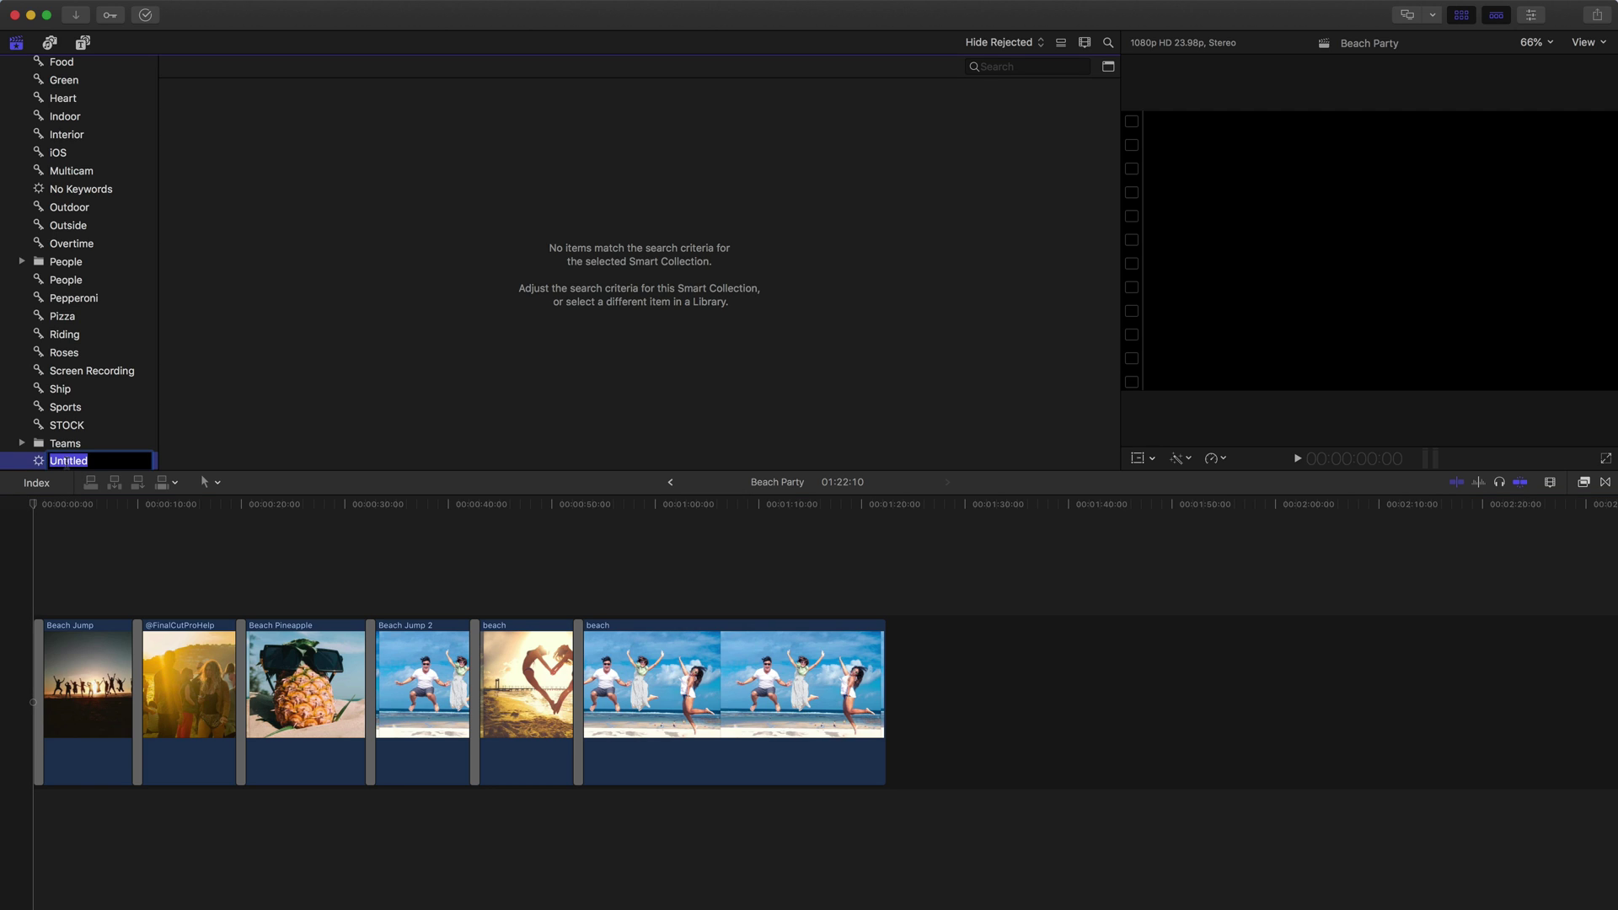
click(40, 469)
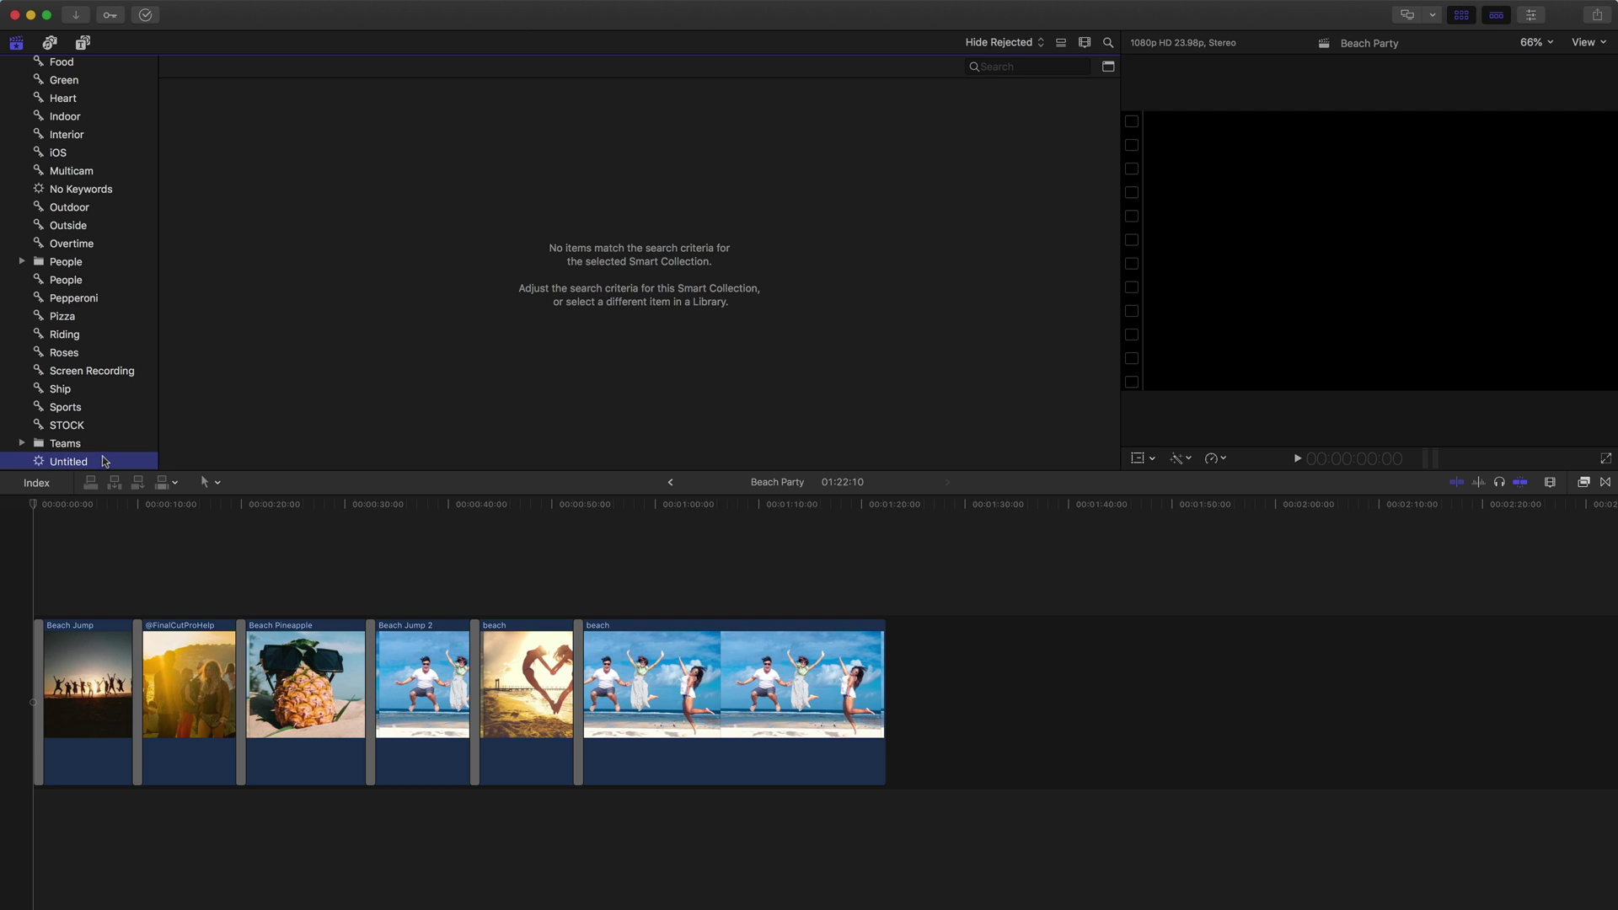
Edit the Untitled collection: drop the Used Media rule and set People to Include All.
double_click(49, 463)
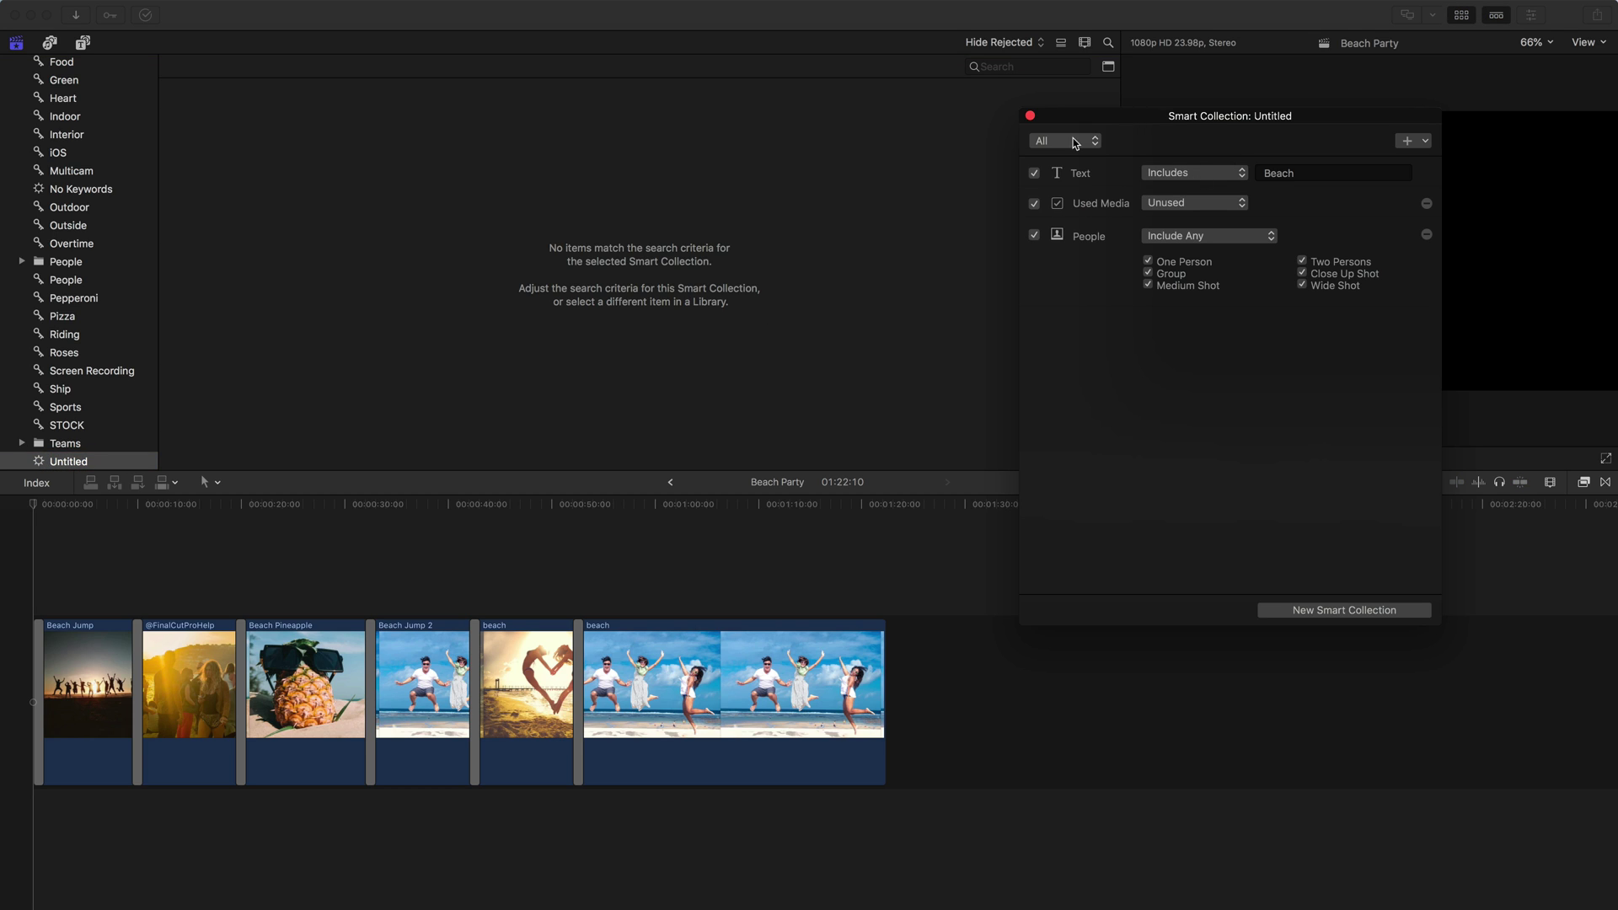
click(1427, 203)
click(1247, 209)
click(1238, 220)
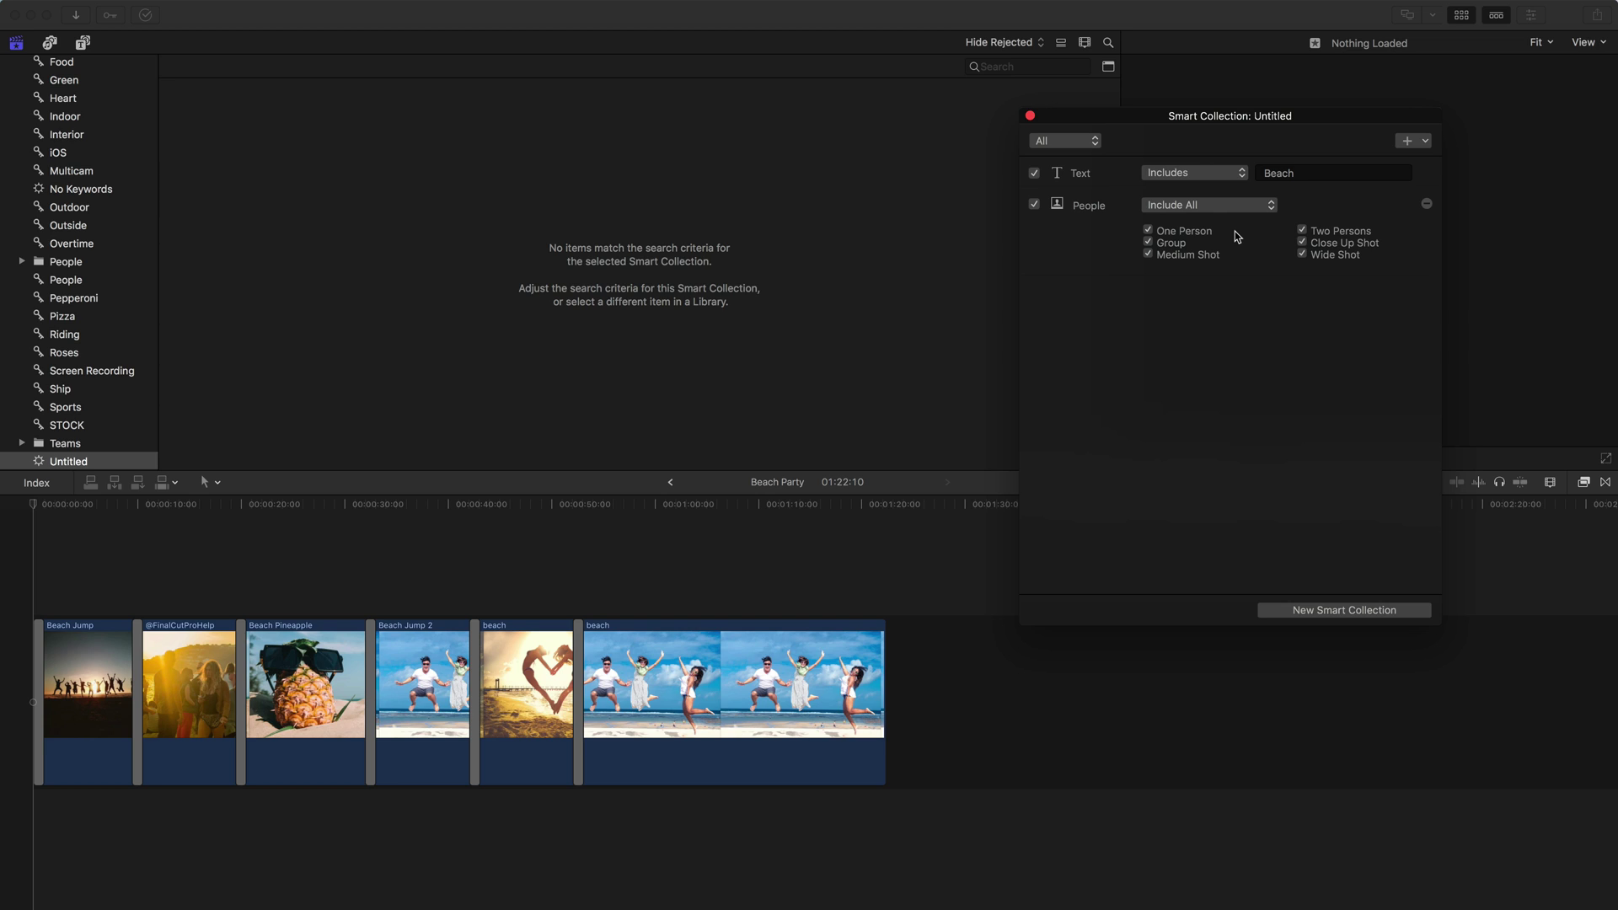
click(1031, 117)
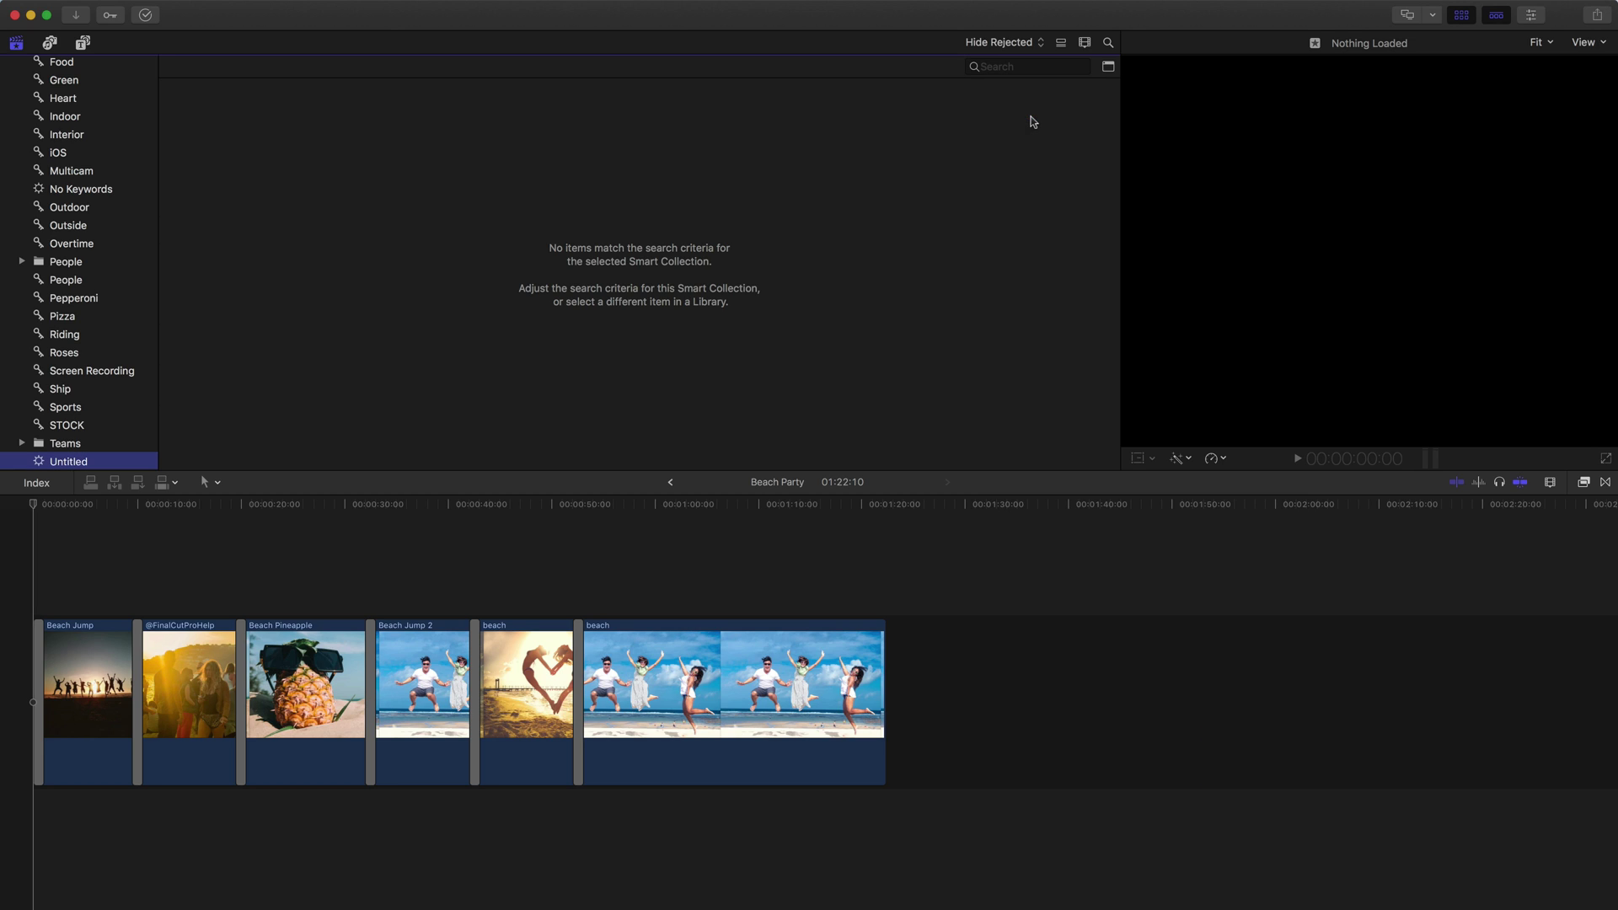
Close the empty Filter window and select the Stock library's Unsorted event.
click(1109, 67)
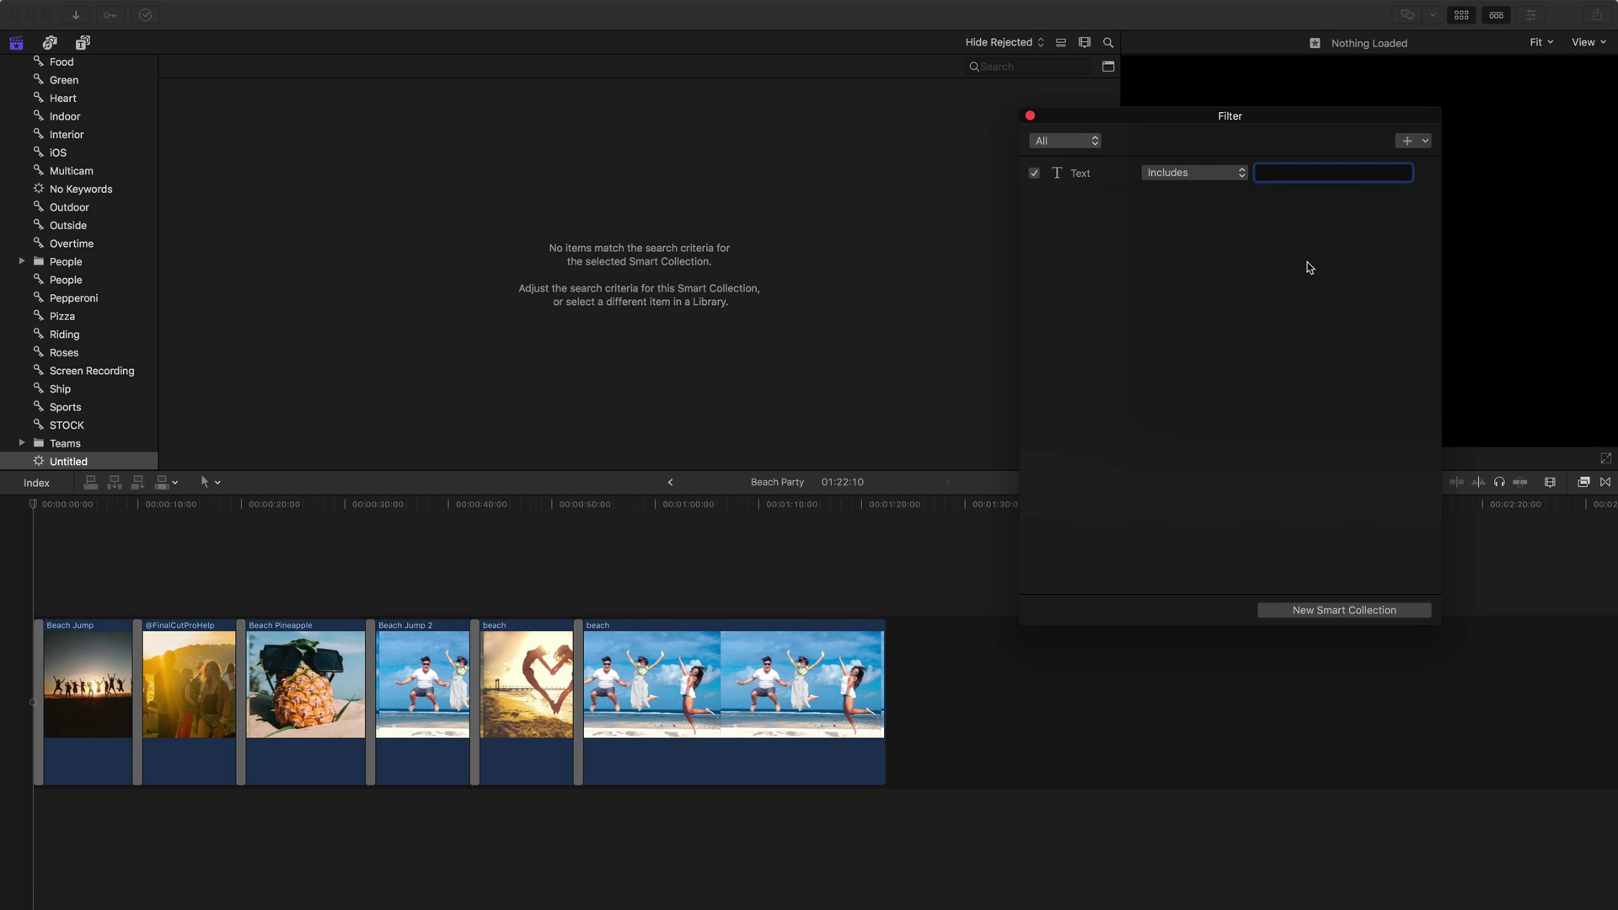
click(1031, 116)
scroll(134, 236, up, 10)
click(85, 193)
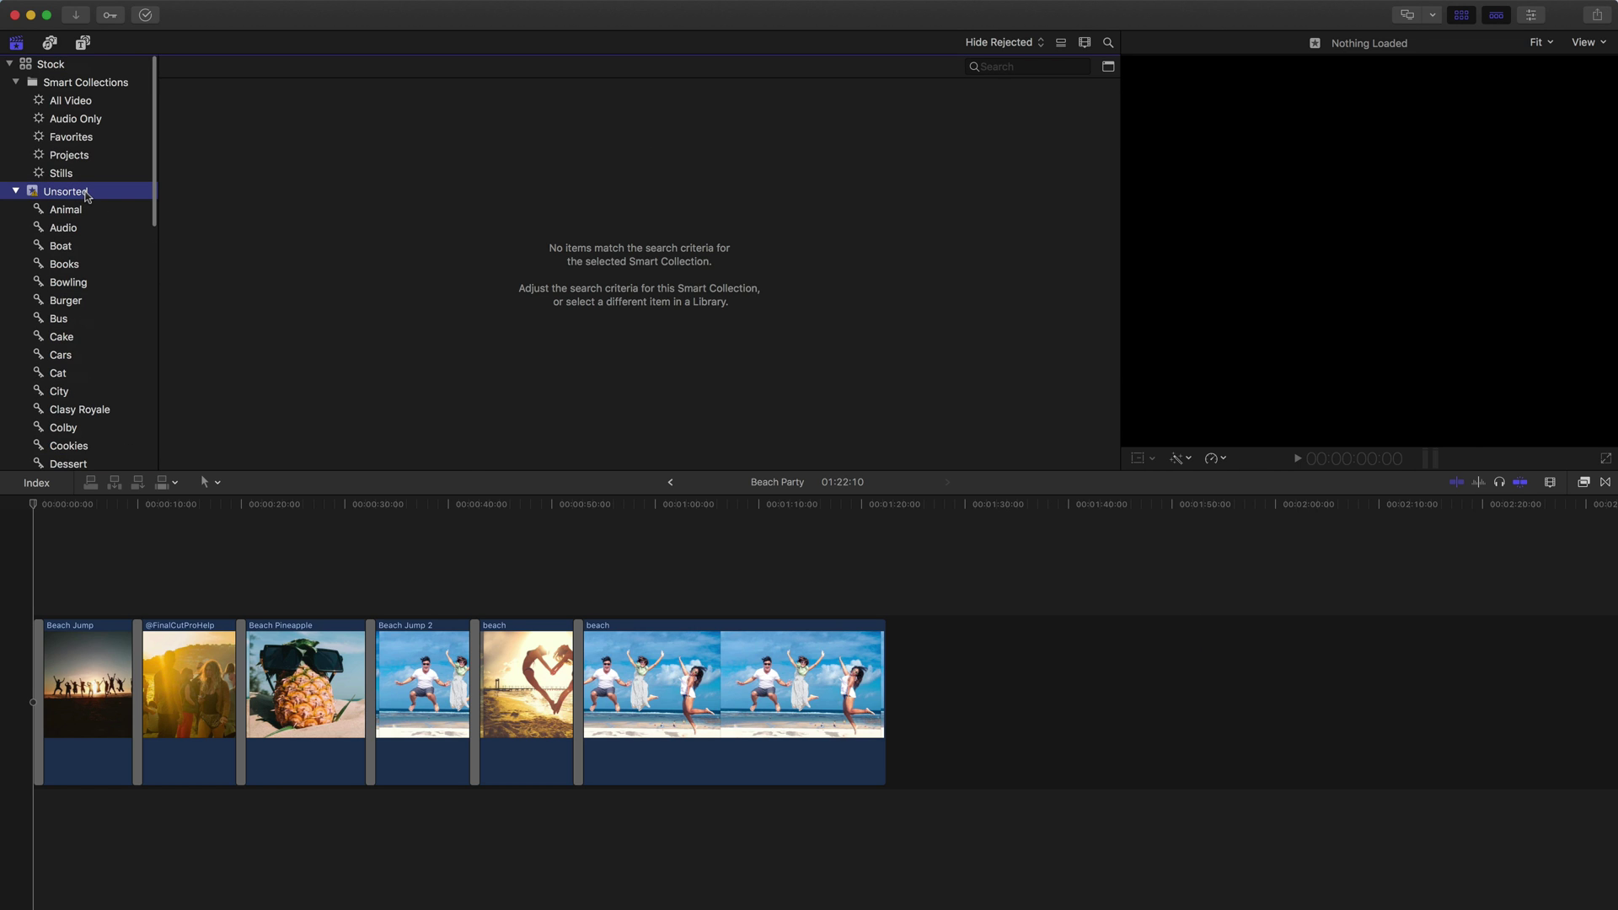